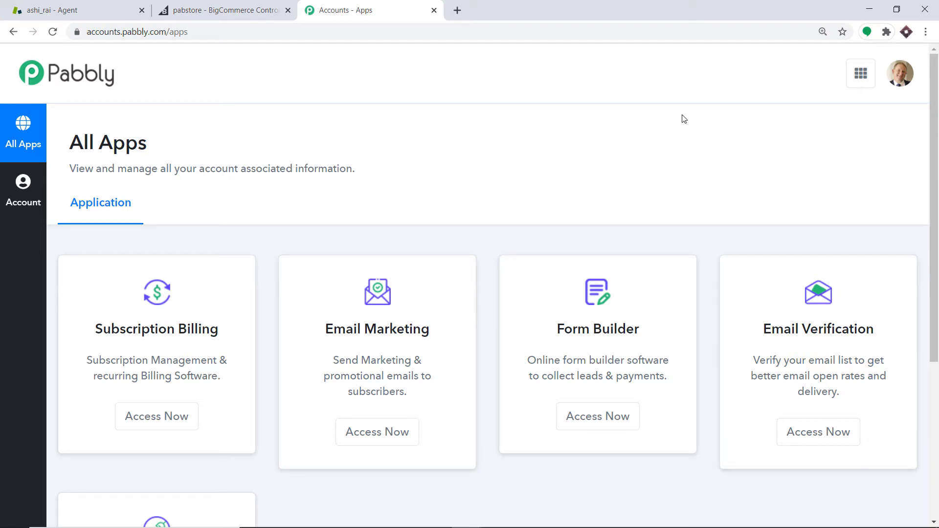
Open the Connect app and create a new workflow named BigCommerce To Zendesk
scroll(670, 149, down, 5)
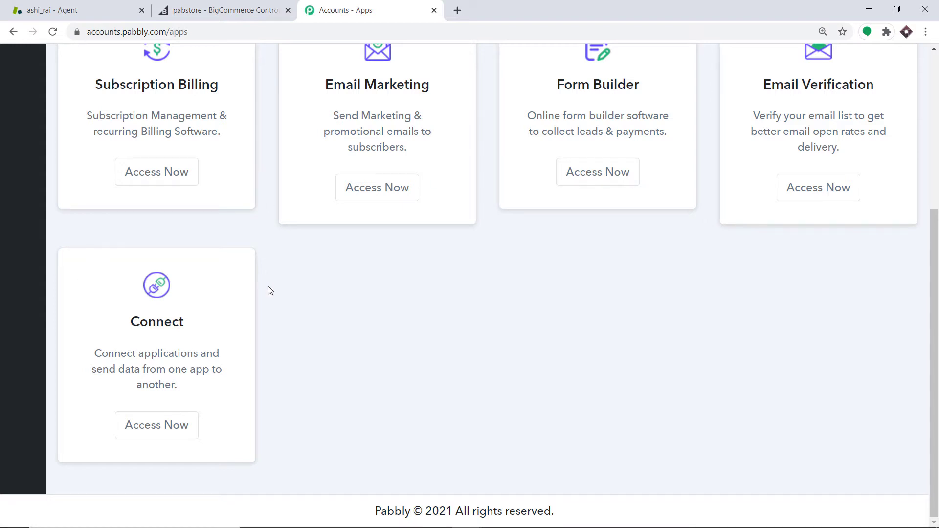
click(179, 430)
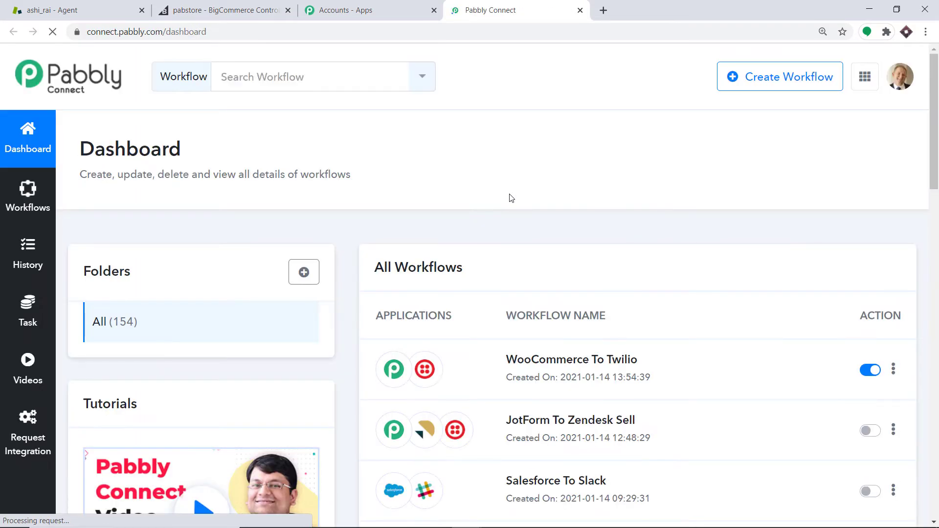
click(770, 84)
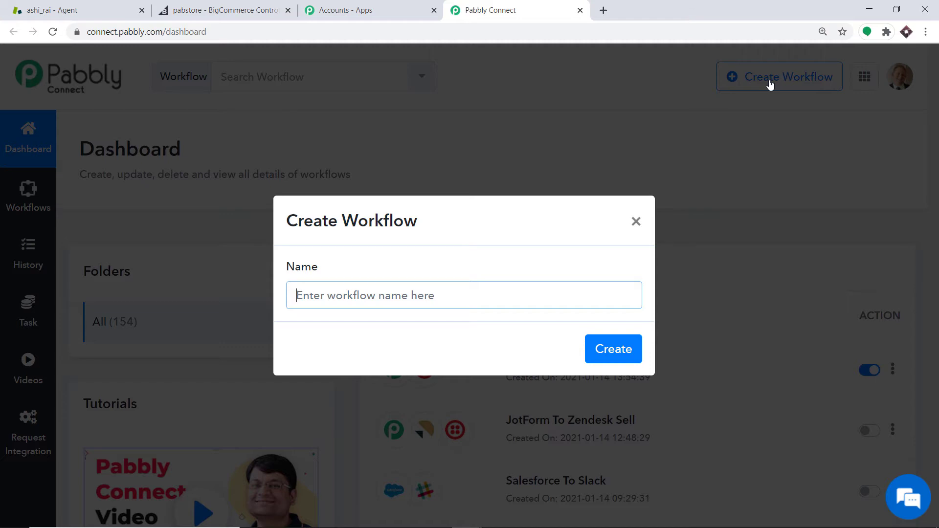
text(B)
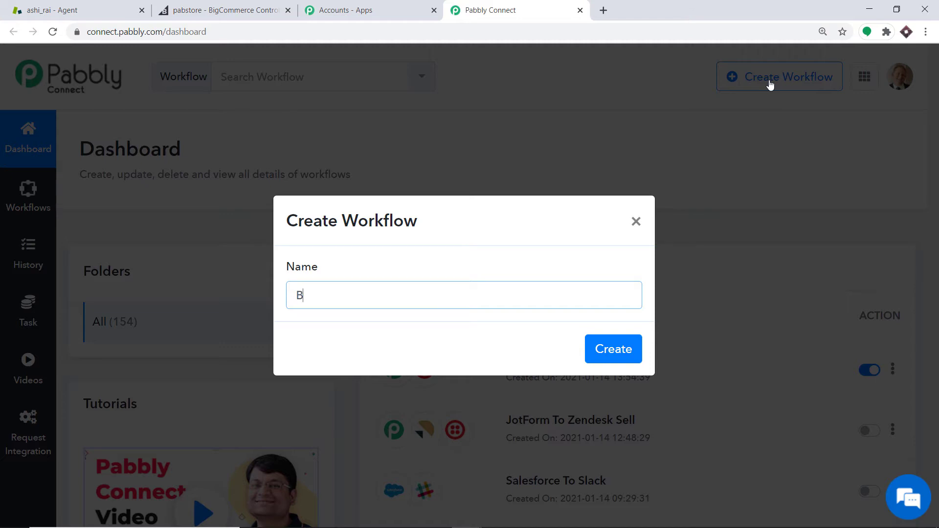
text(igCommerce To)
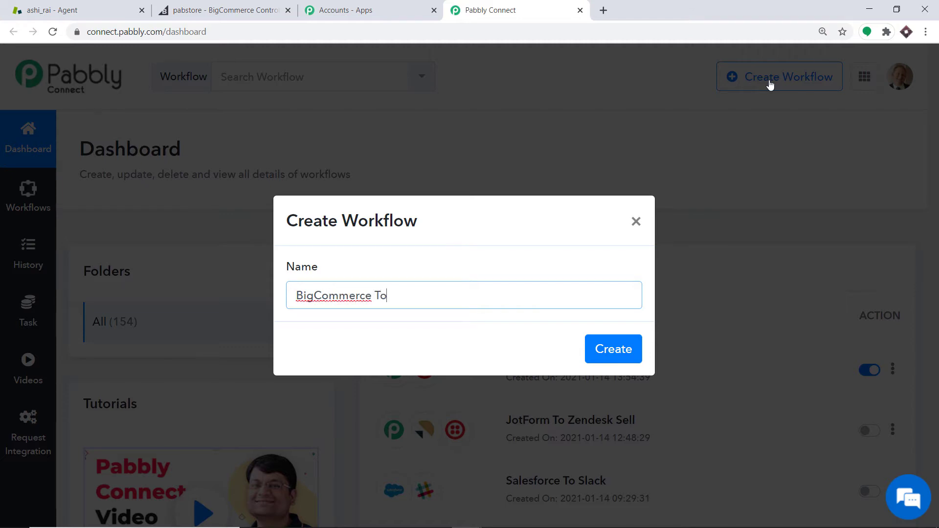
text( Zendesk)
click(613, 349)
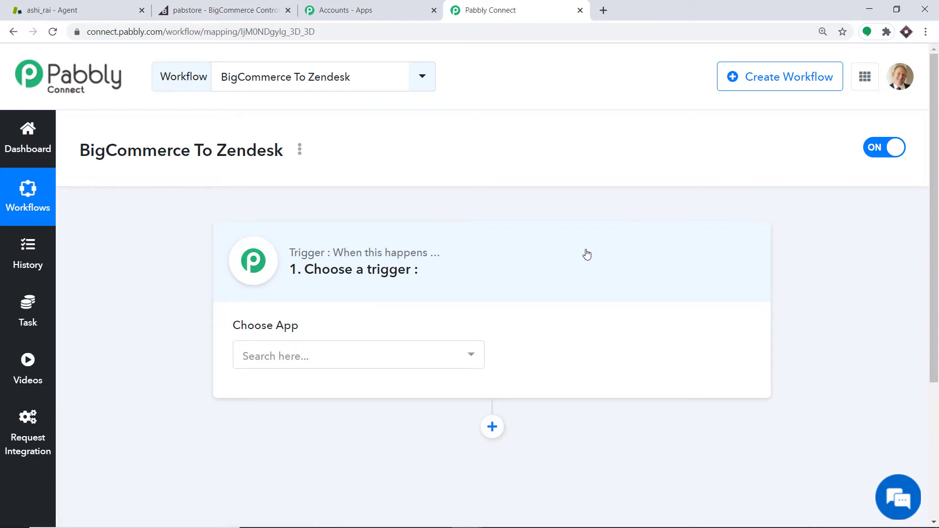
Set the workflow trigger app to BigCommerce with the New Customer trigger event
click(359, 361)
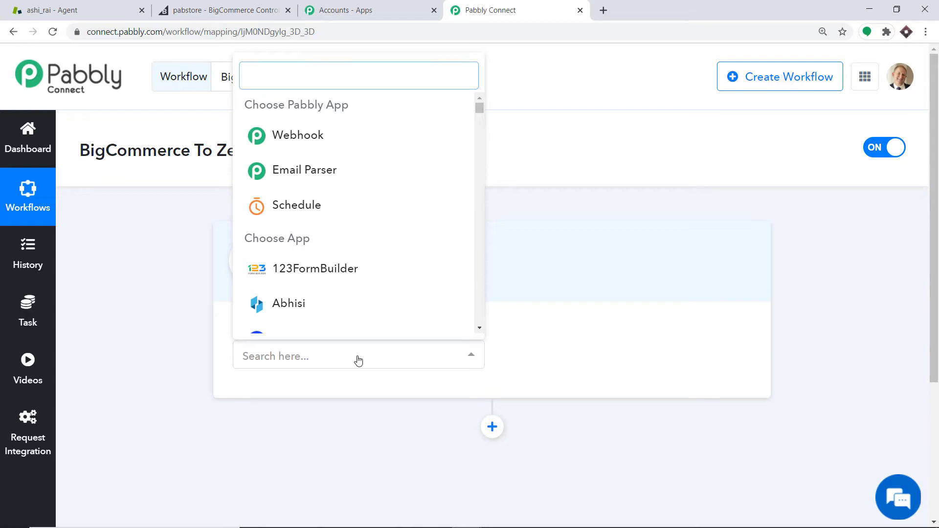
text(big)
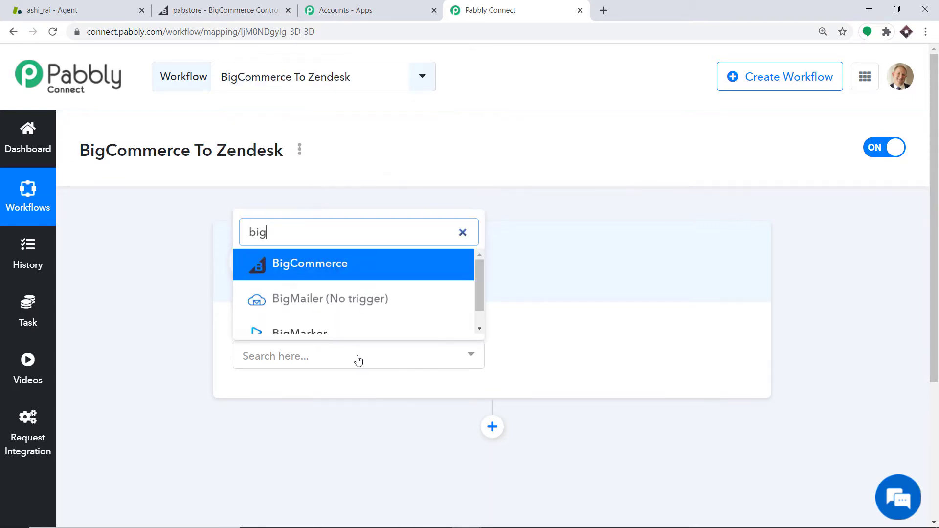
click(325, 267)
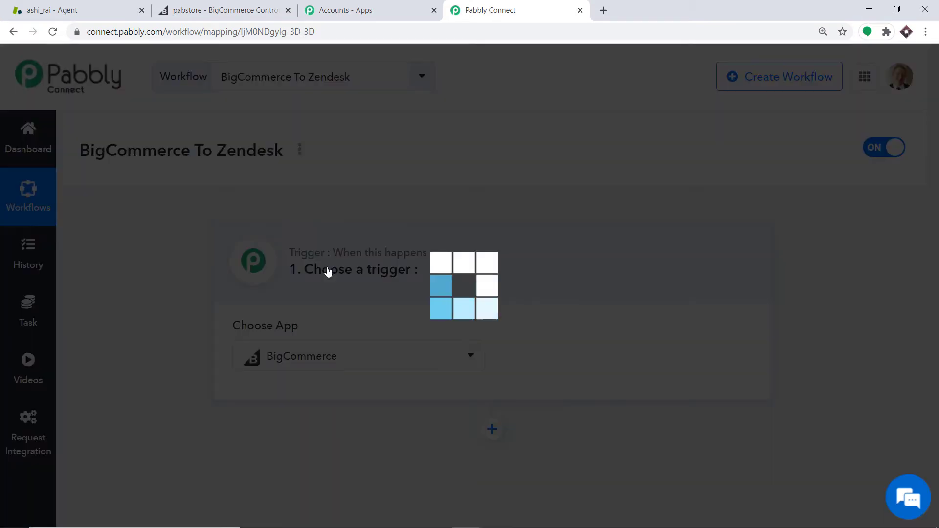
click(570, 350)
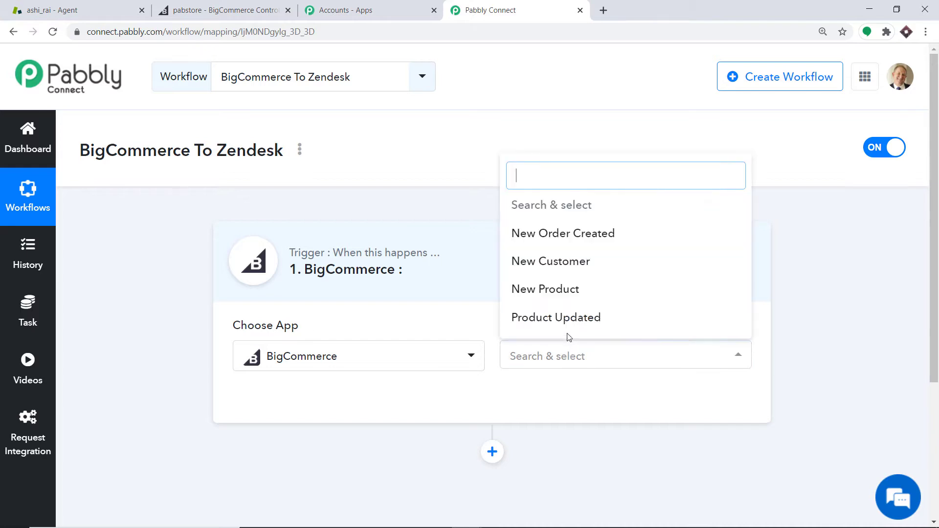
click(566, 266)
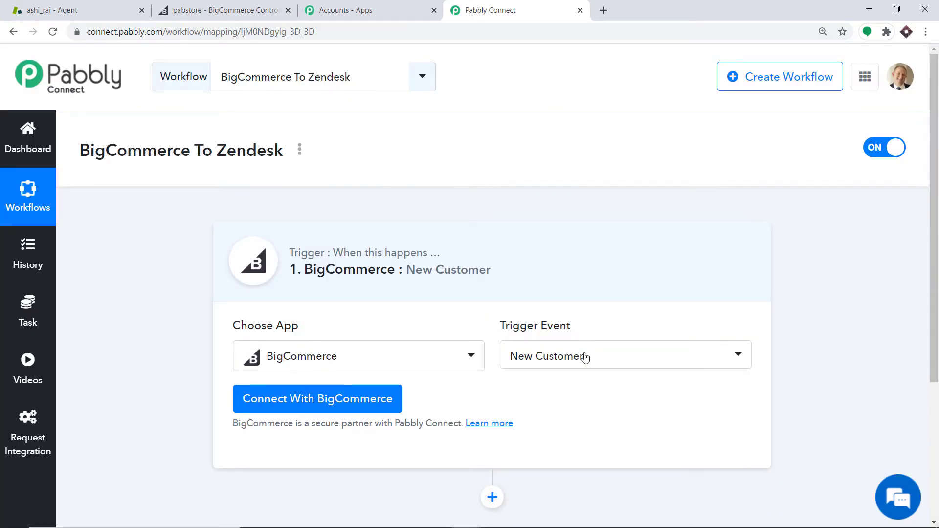
click(585, 358)
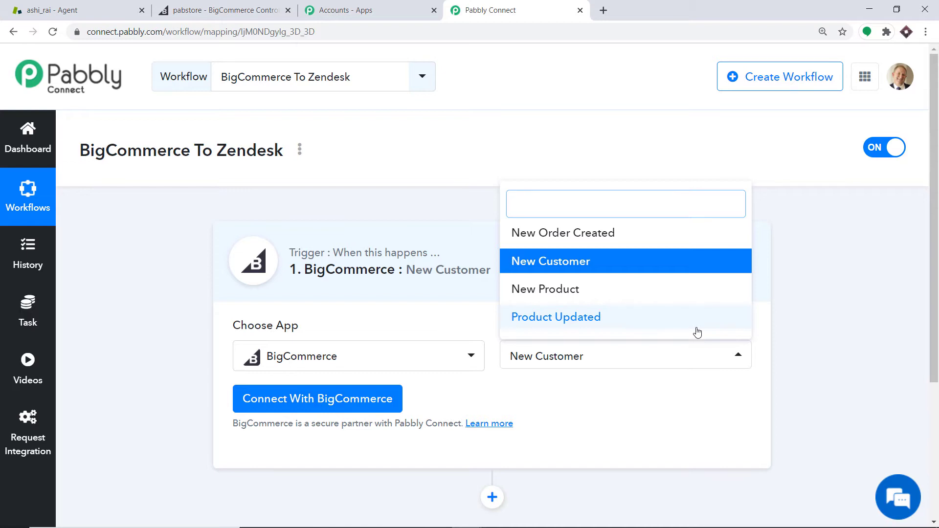
click(645, 392)
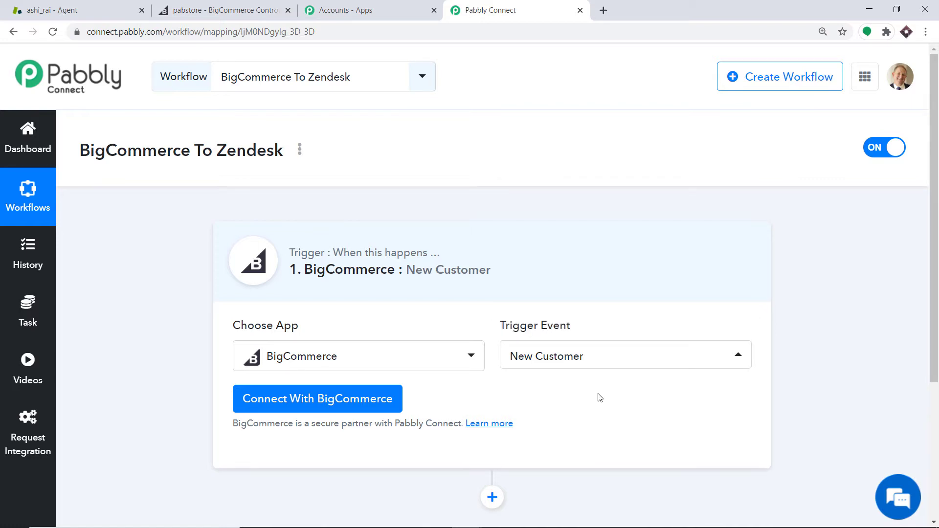
Start connecting BigCommerce and review the new credential fields in the connection form
click(306, 413)
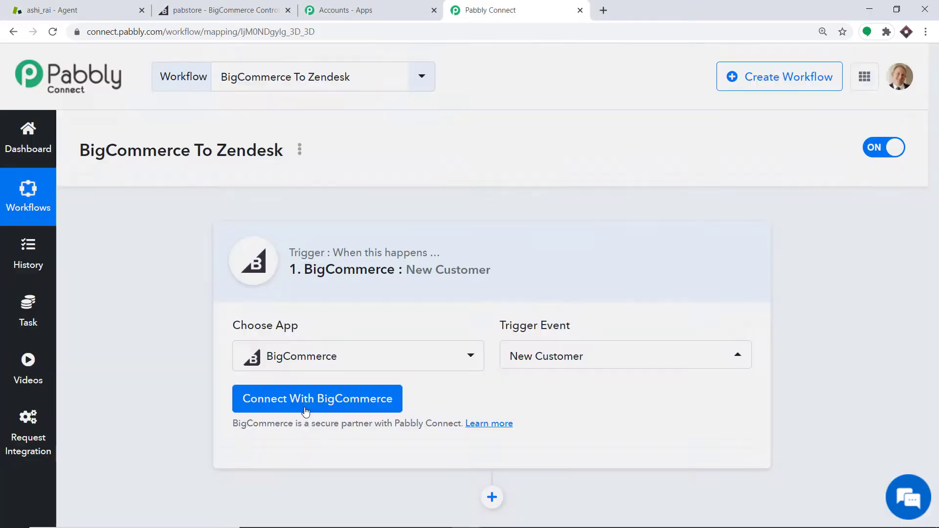
scroll(391, 259, down, 1)
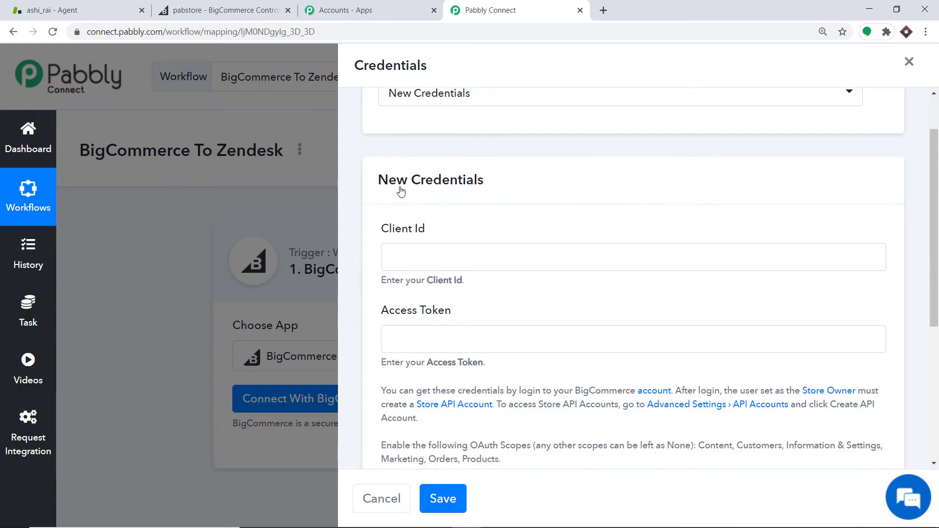
scroll(486, 194, down, 1)
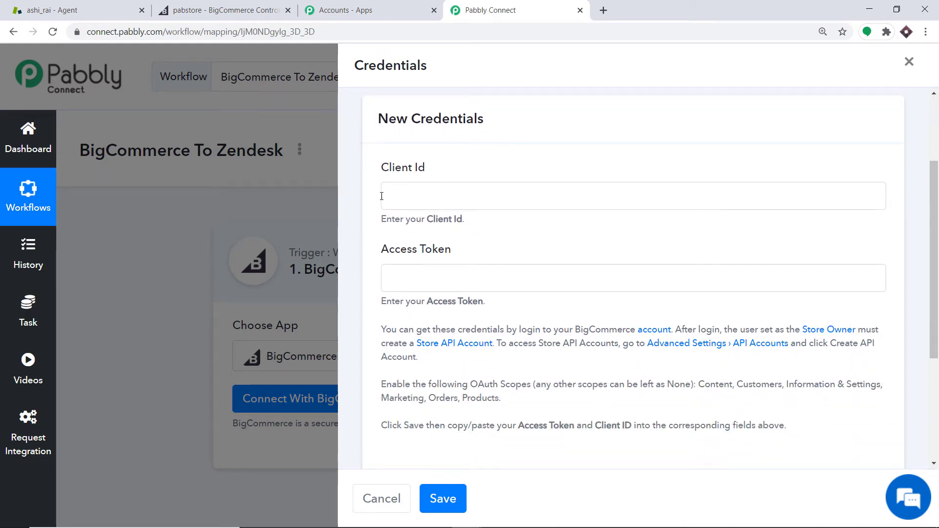
scroll(401, 264, down, 2)
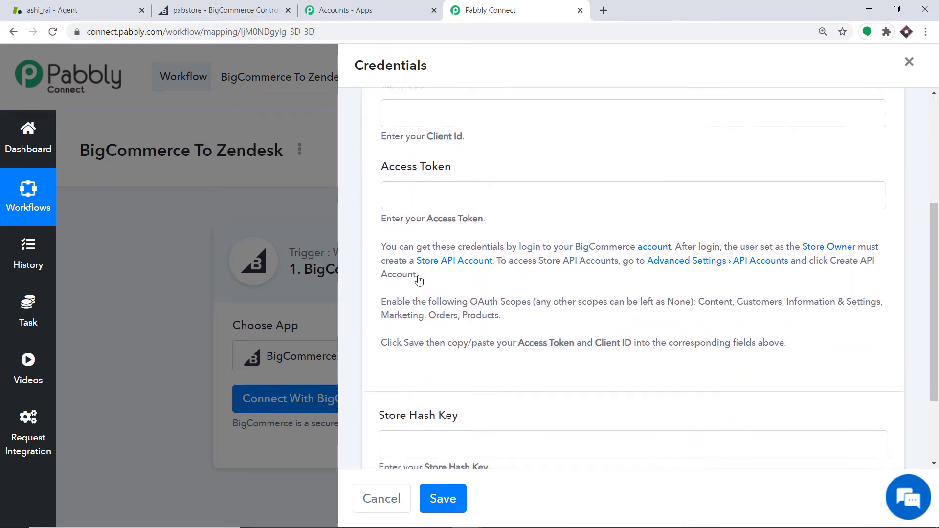
scroll(419, 279, down, 2)
scroll(468, 332, up, 2)
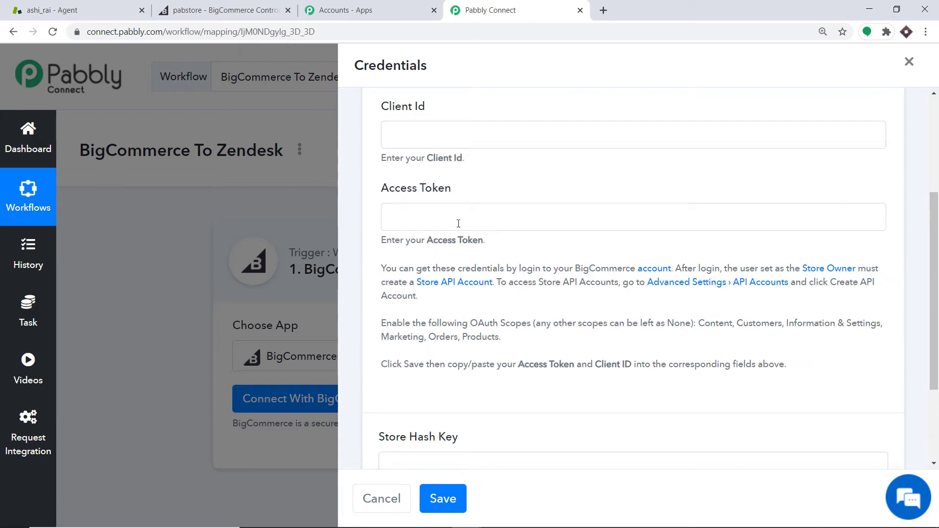
In the BigCommerce store admin, start creating a V2/V3 API token under Advanced Settings' API Accounts
click(266, 5)
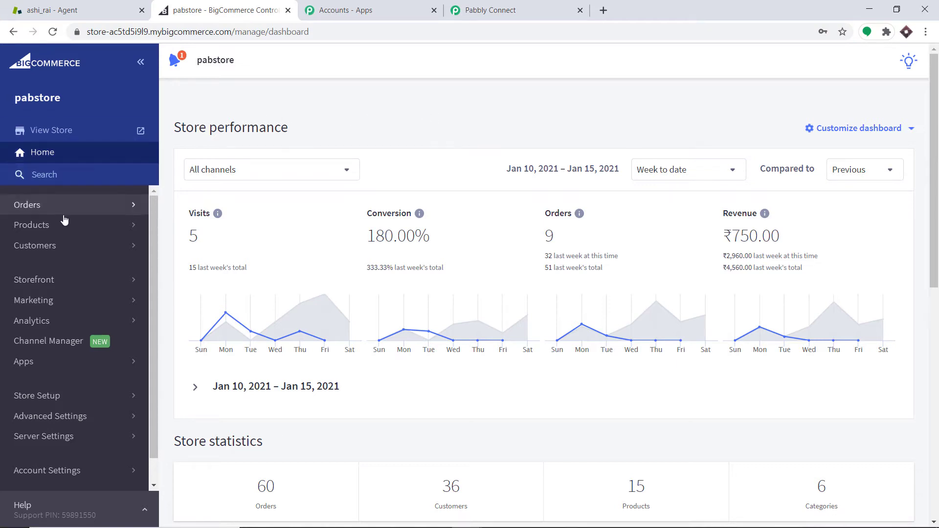
click(53, 416)
scroll(74, 355, down, 1)
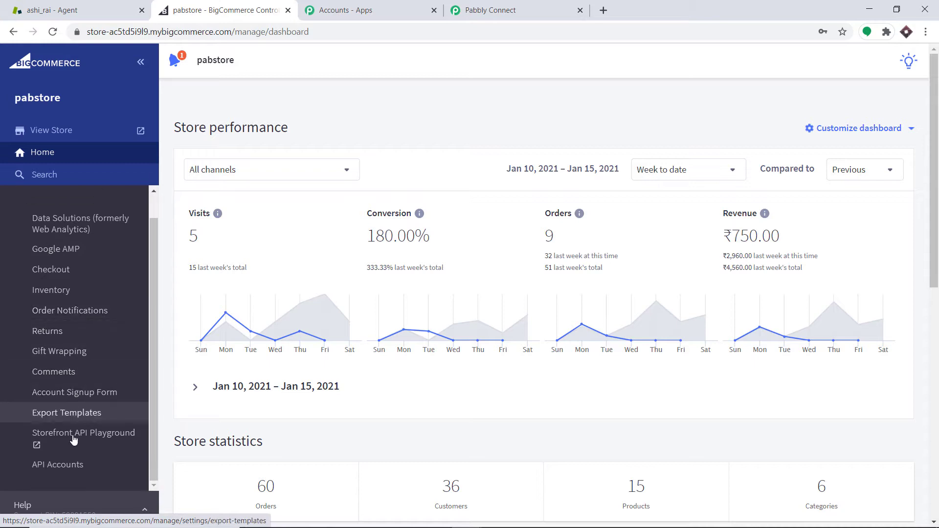
click(79, 464)
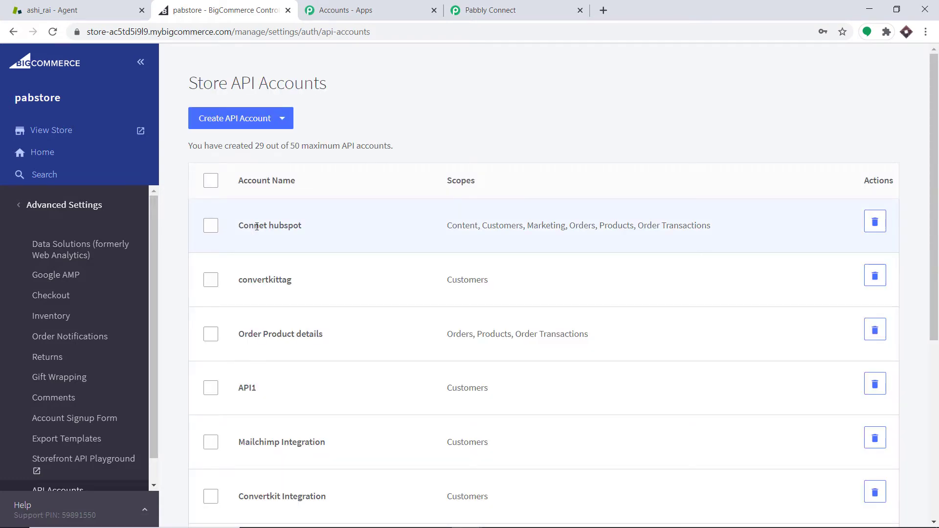
click(258, 122)
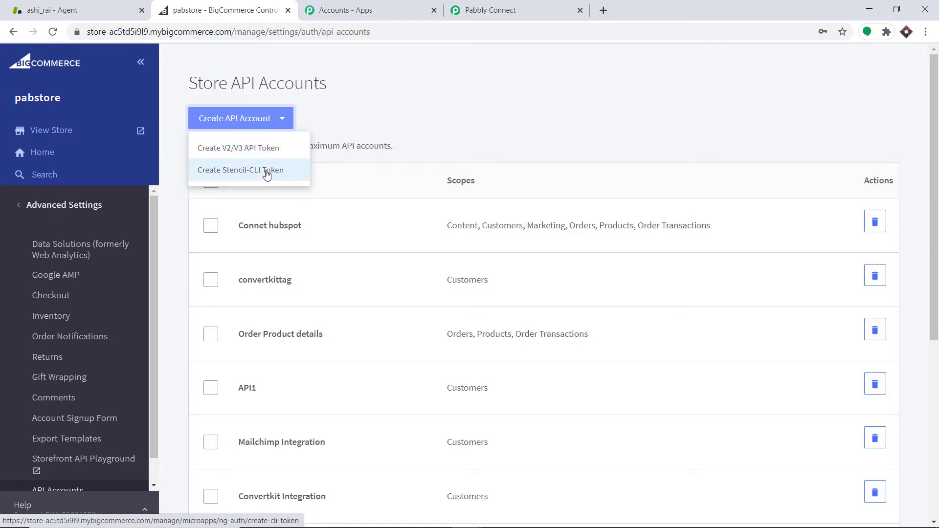
click(246, 156)
click(245, 150)
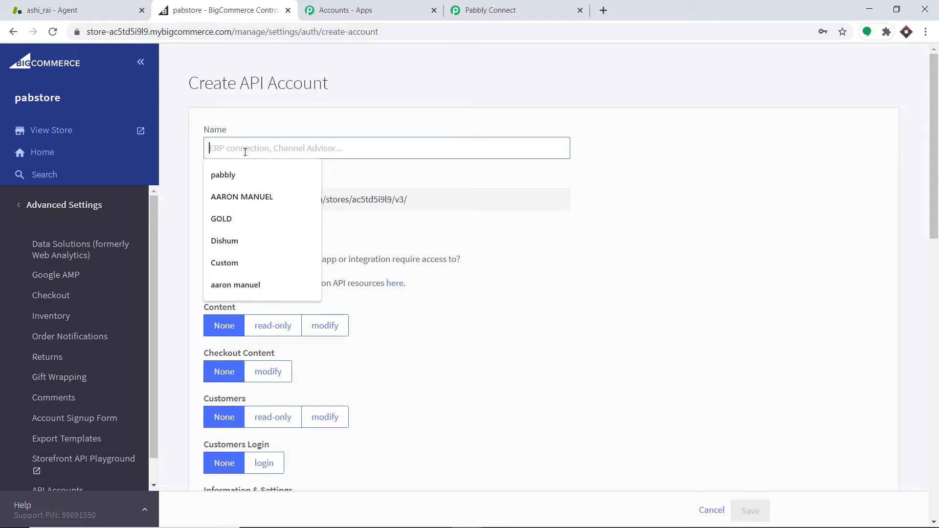
Name the new API account Zendesk Integrations One
text(Ze)
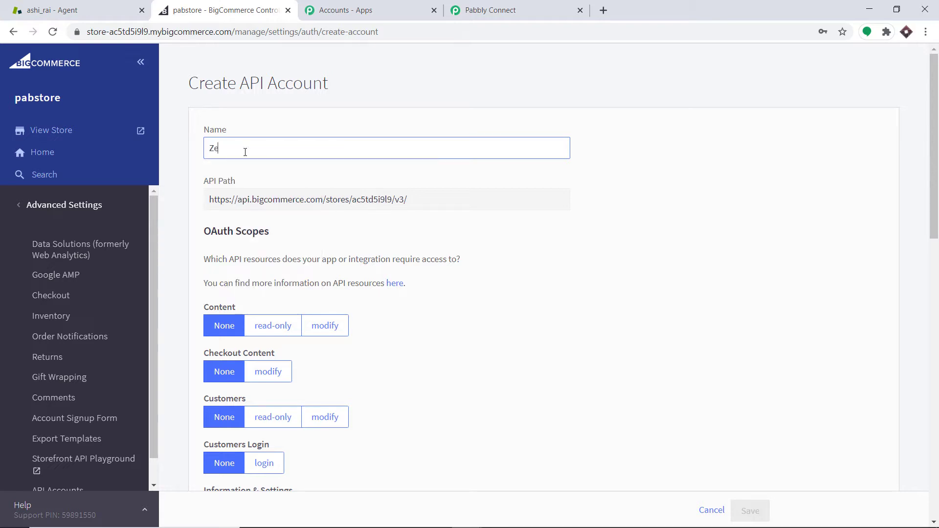
text(ndesk Integrationss)
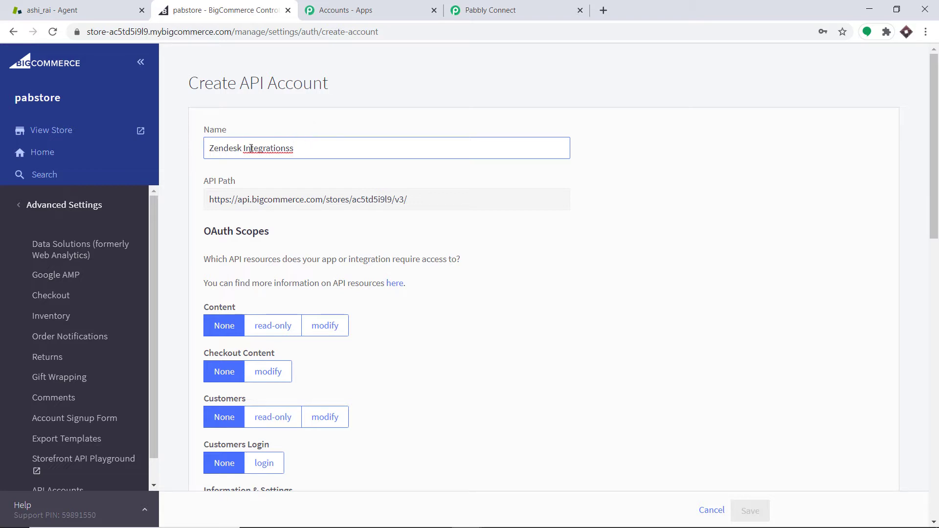
key(BackSpace)
text(One)
scroll(293, 146, down, 2)
scroll(249, 121, up, 1)
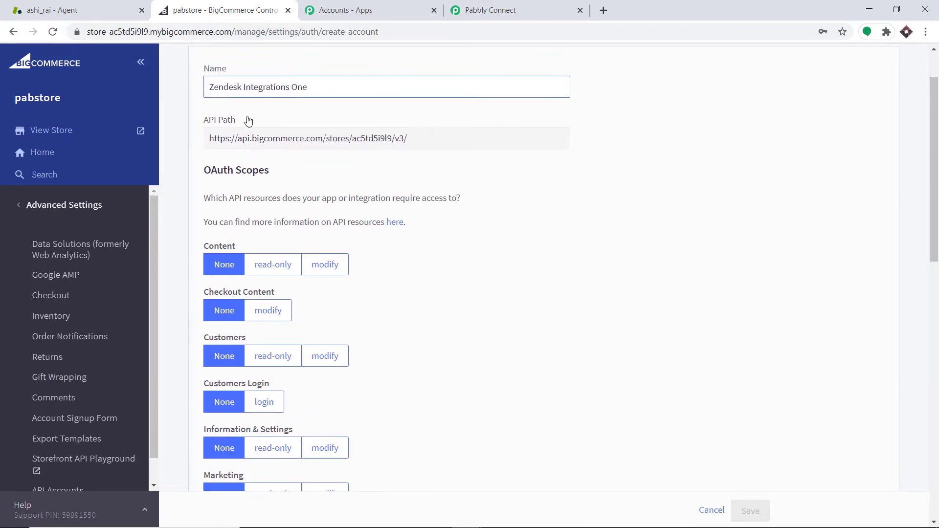
Copy the store hash from the API path and paste it into the Store Hash Key field of the connection form
double_click(369, 137)
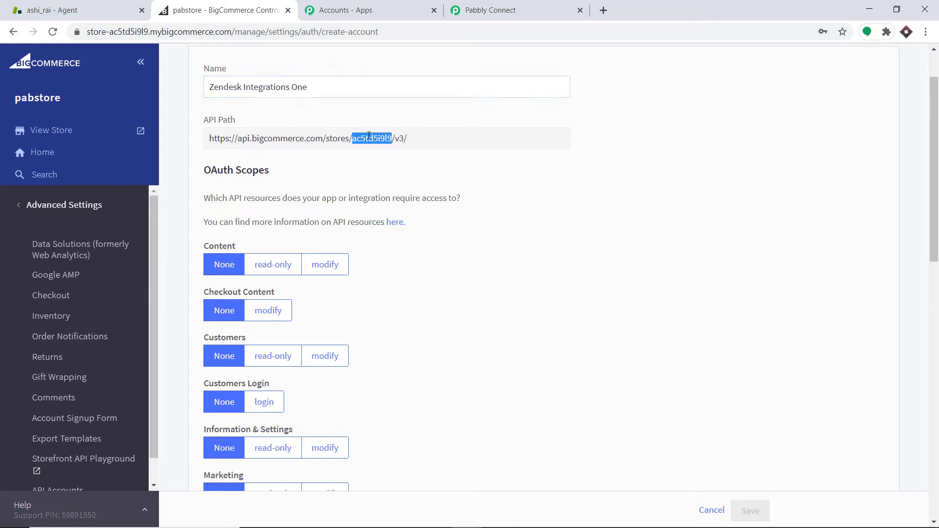
right_click(369, 137)
click(384, 145)
click(509, 10)
scroll(447, 218, down, 3)
right_click(419, 344)
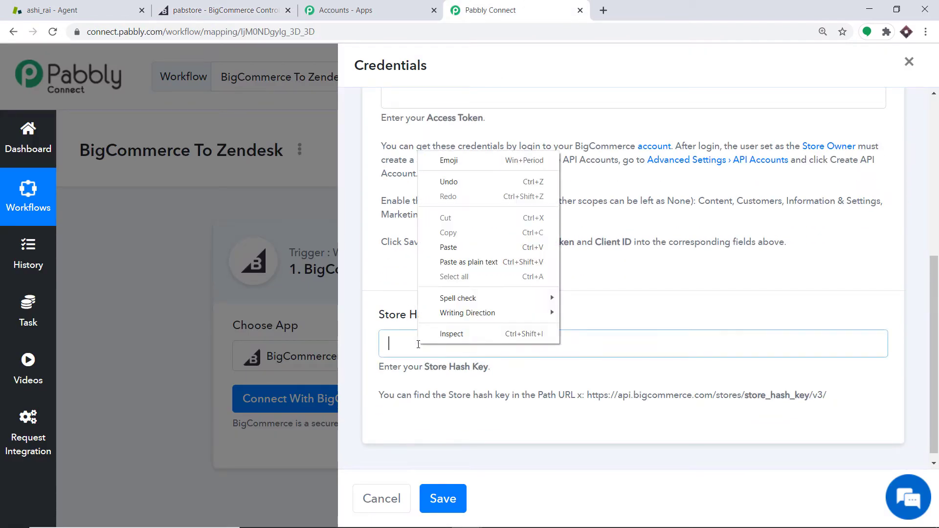
click(477, 250)
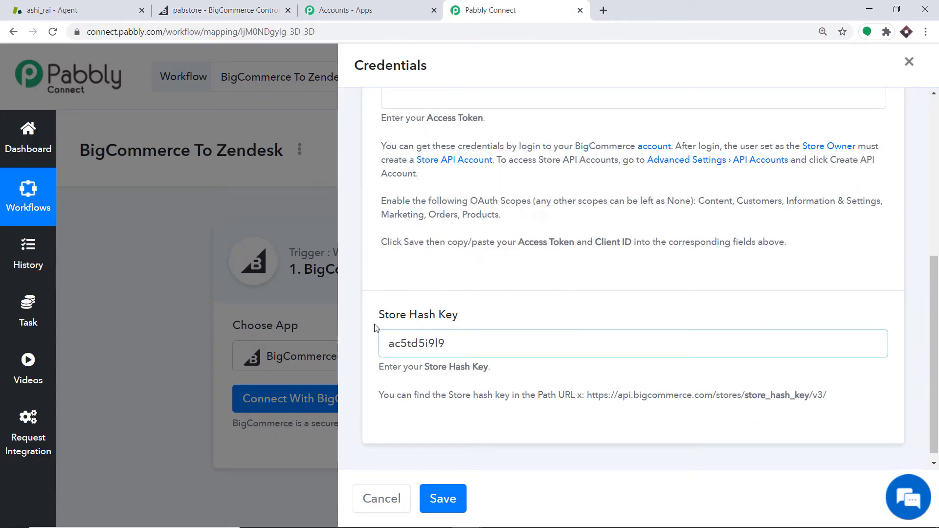
Set the API account's Customers scope to modify and save the account
scroll(444, 316, up, 4)
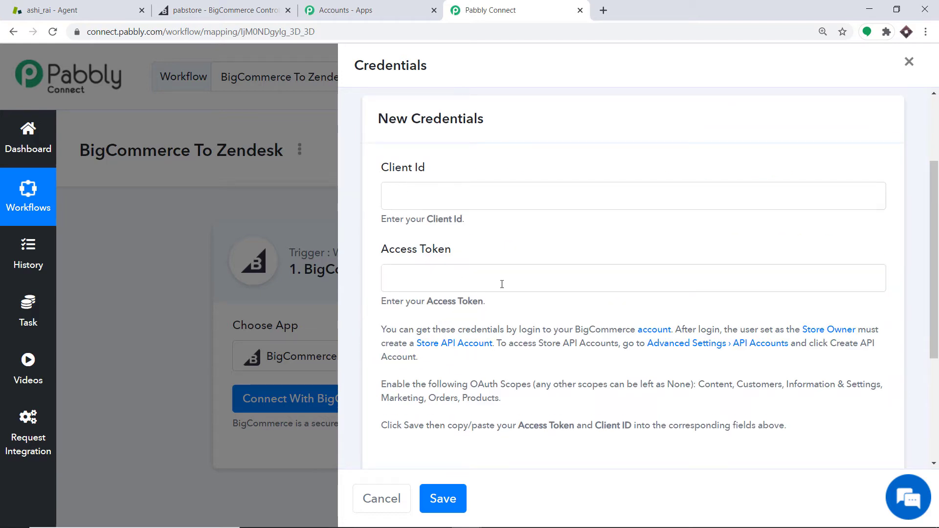
click(225, 6)
scroll(420, 164, down, 1)
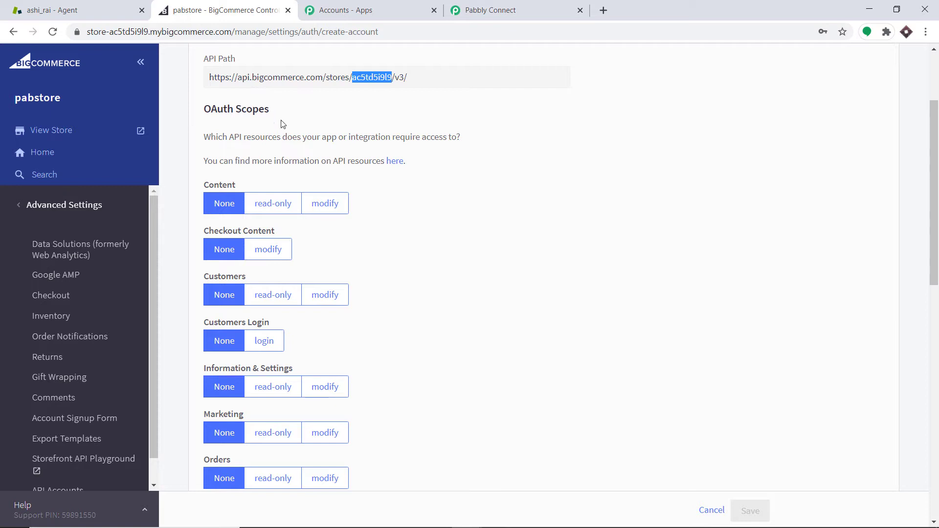
scroll(278, 134, down, 1)
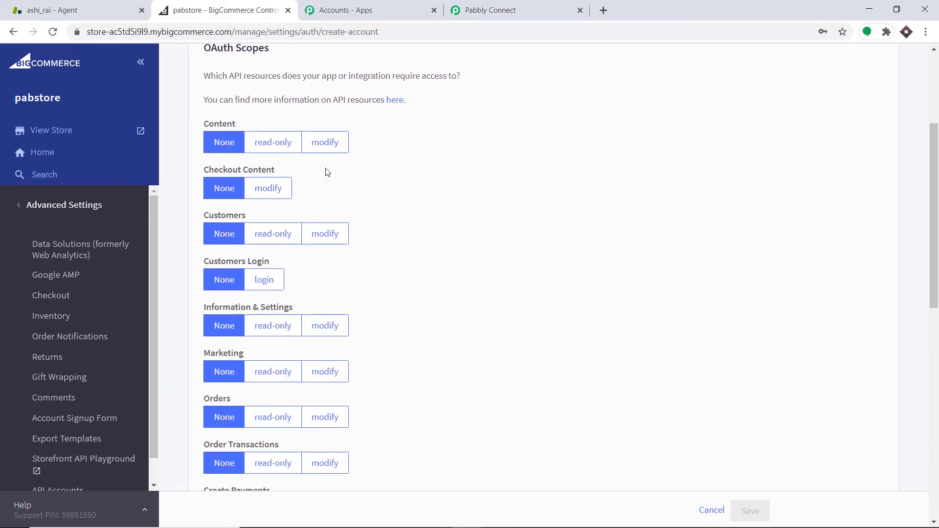
click(331, 236)
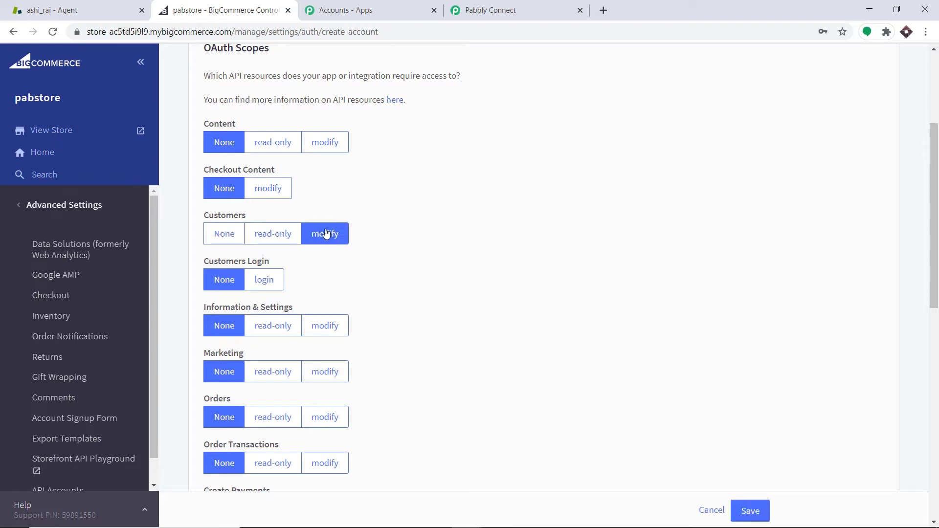
click(750, 511)
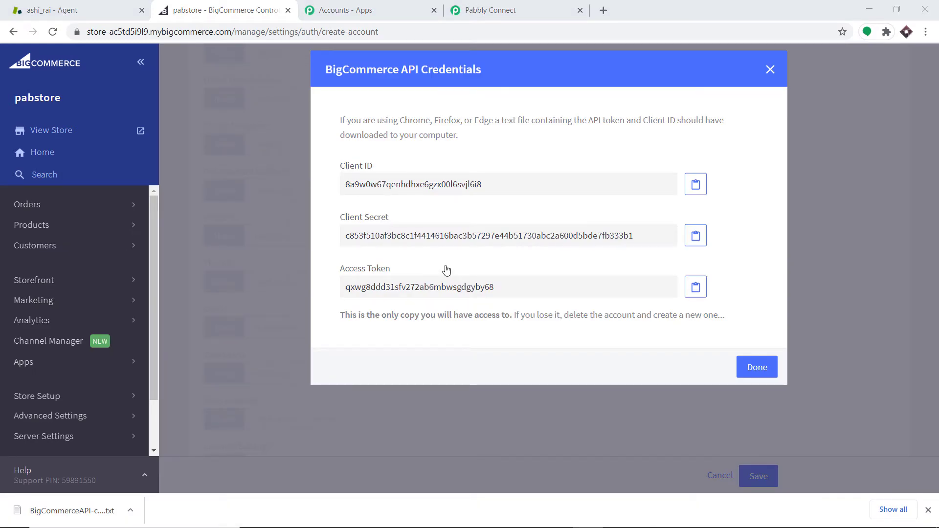
Copy the Client ID from the BigCommerce API credentials and paste it into the Client Id field of the Pabbly connection form
double_click(480, 185)
right_click(467, 186)
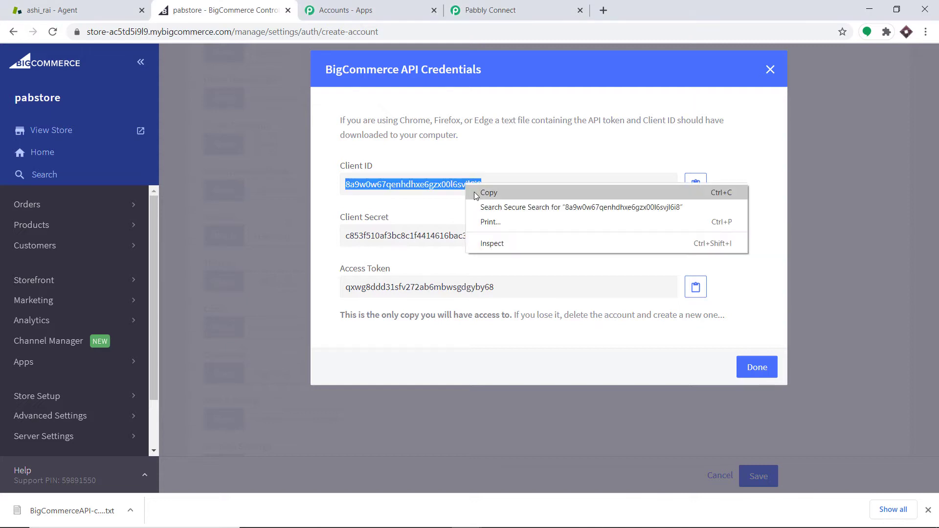
click(476, 195)
click(484, 7)
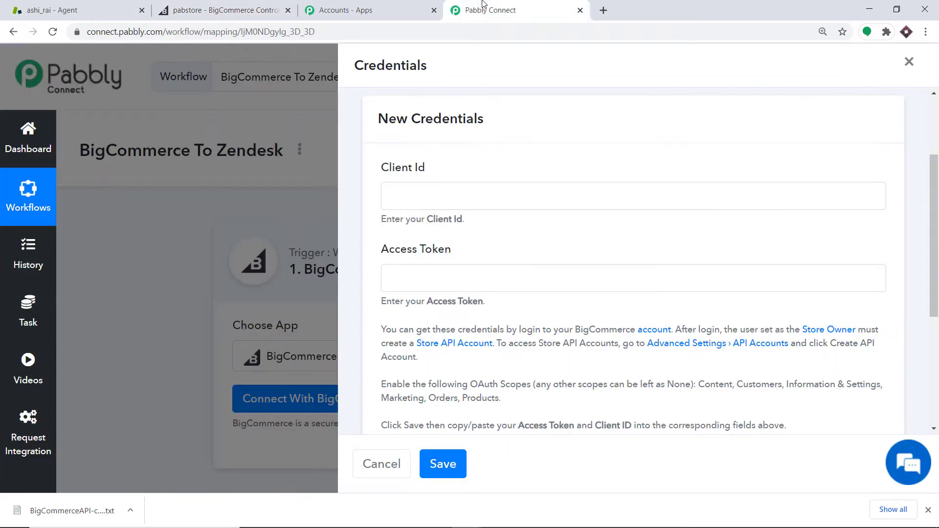
click(434, 189)
right_click(434, 190)
click(478, 284)
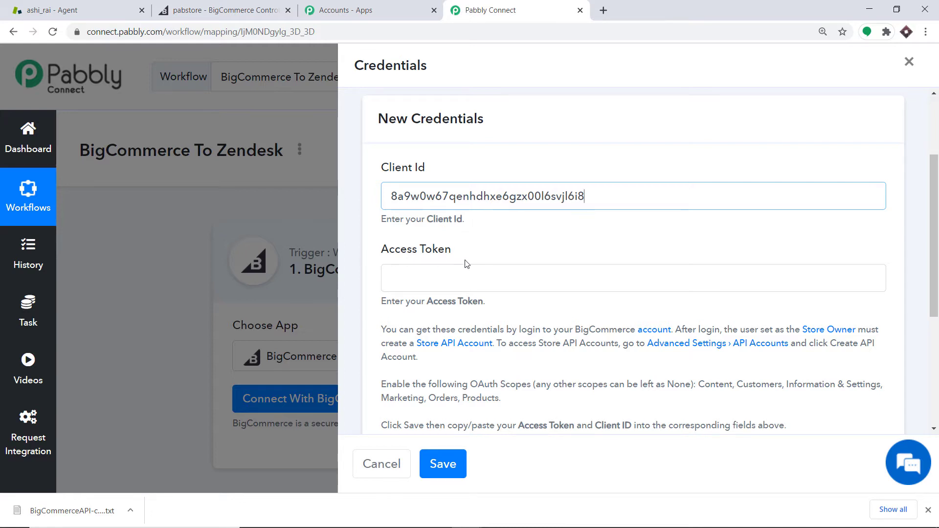
Copy the Access Token from the BigCommerce API credentials and paste it into the Access Token field
click(240, 9)
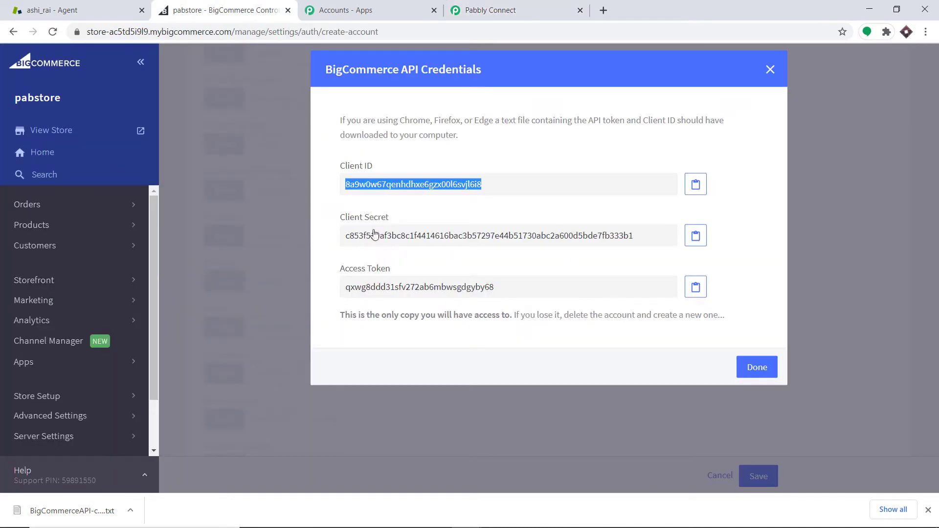
double_click(400, 286)
right_click(400, 286)
click(416, 293)
click(489, 10)
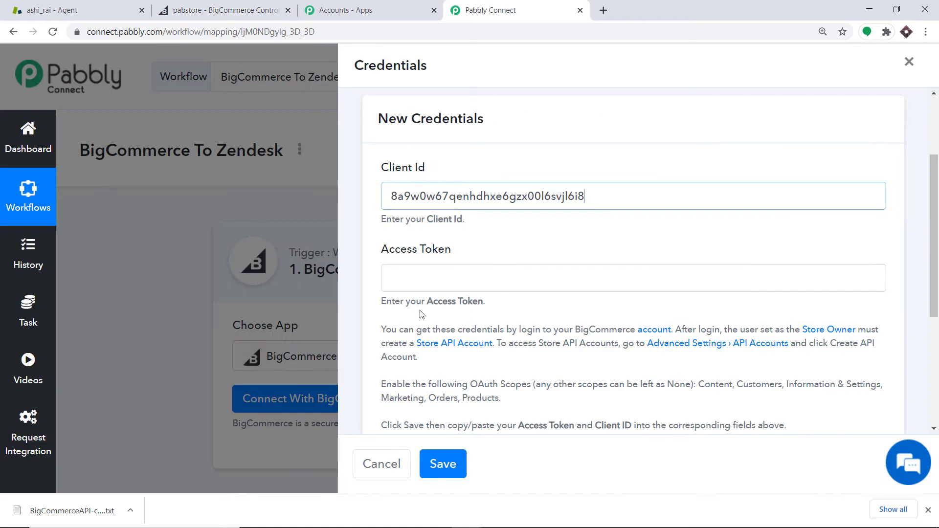
right_click(424, 279)
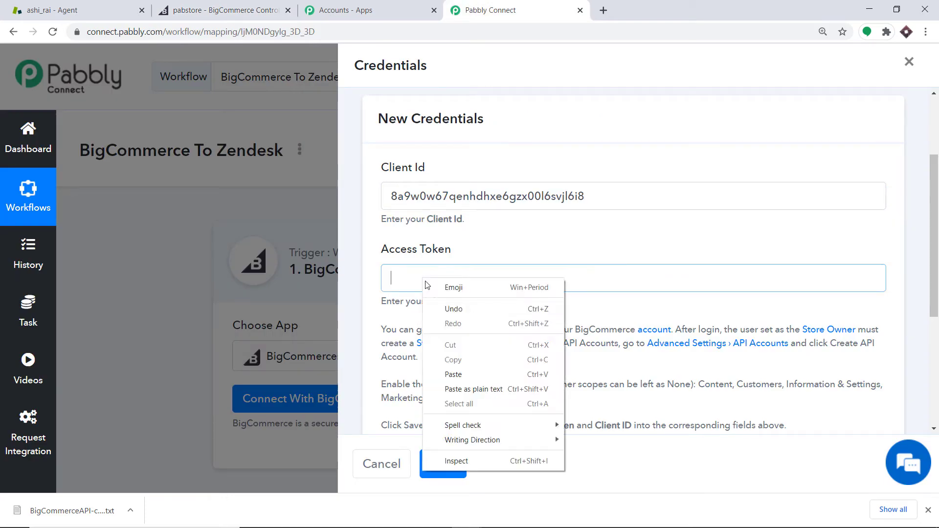
click(455, 373)
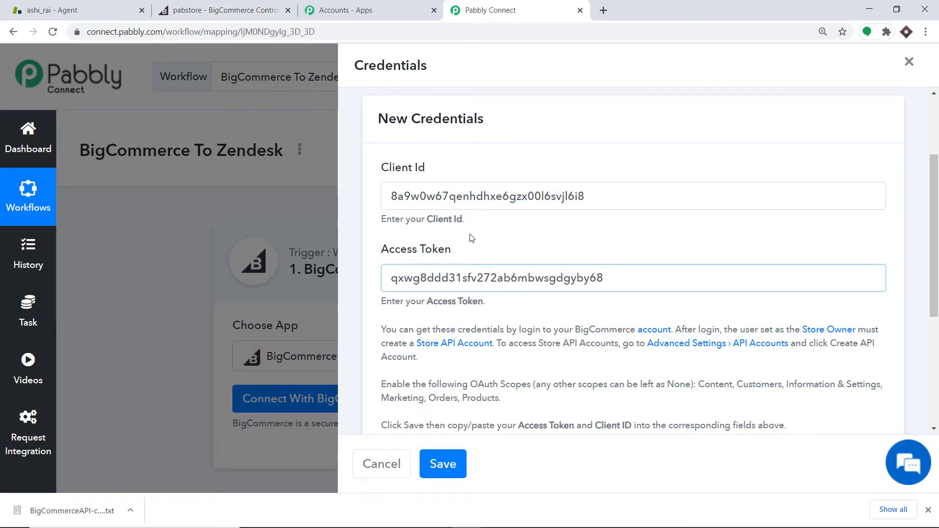
Save the new BigCommerce credentials in the connection form
scroll(462, 259, down, 2)
scroll(384, 323, down, 1)
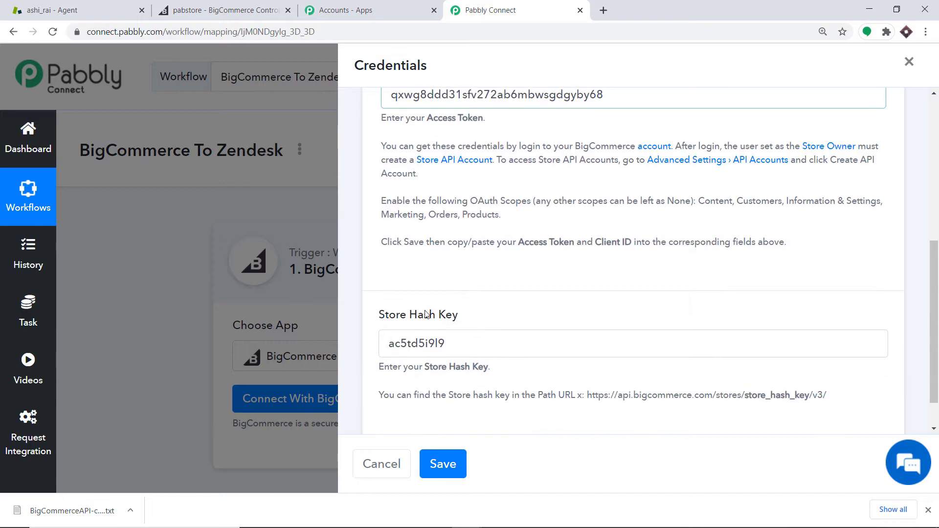
click(442, 464)
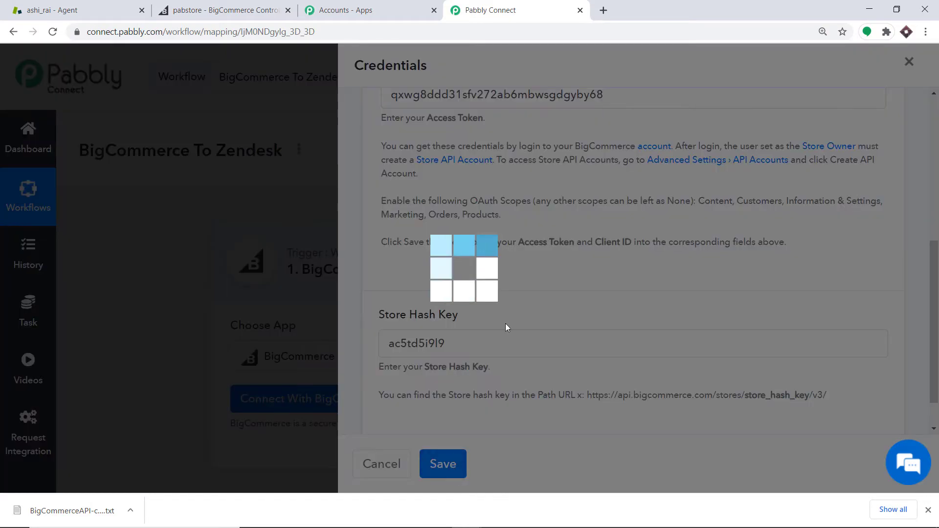
Save the BigCommerce trigger and send a test request
scroll(550, 259, down, 3)
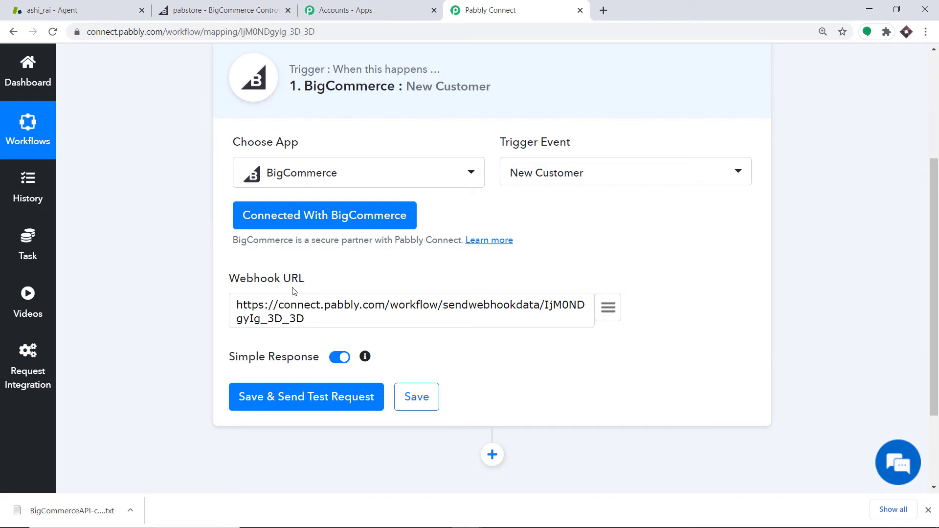
click(310, 405)
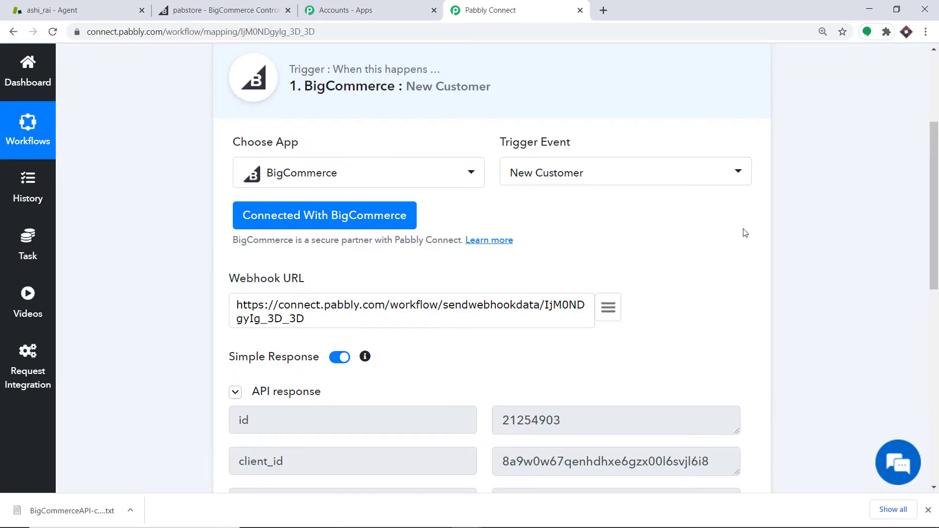
scroll(876, 230, down, 4)
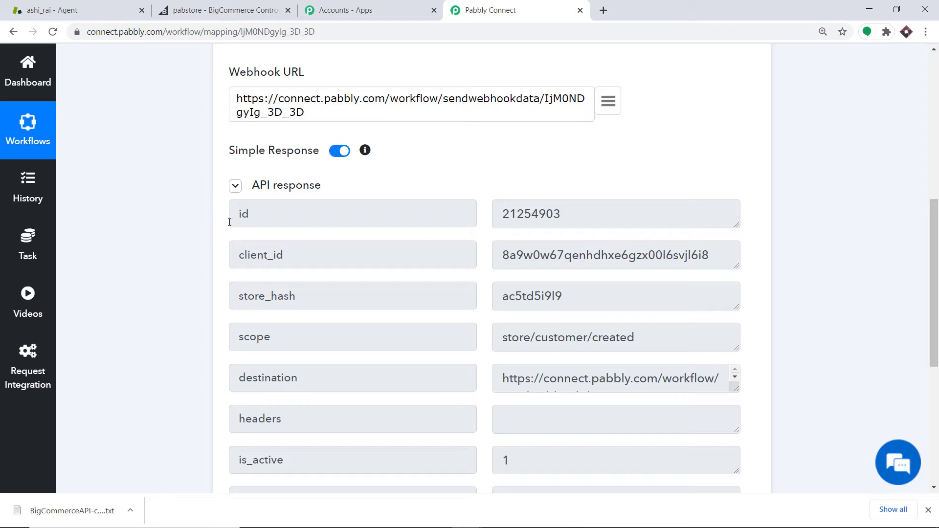
Start capturing the webhook response for the BigCommerce New Customer trigger
click(216, 10)
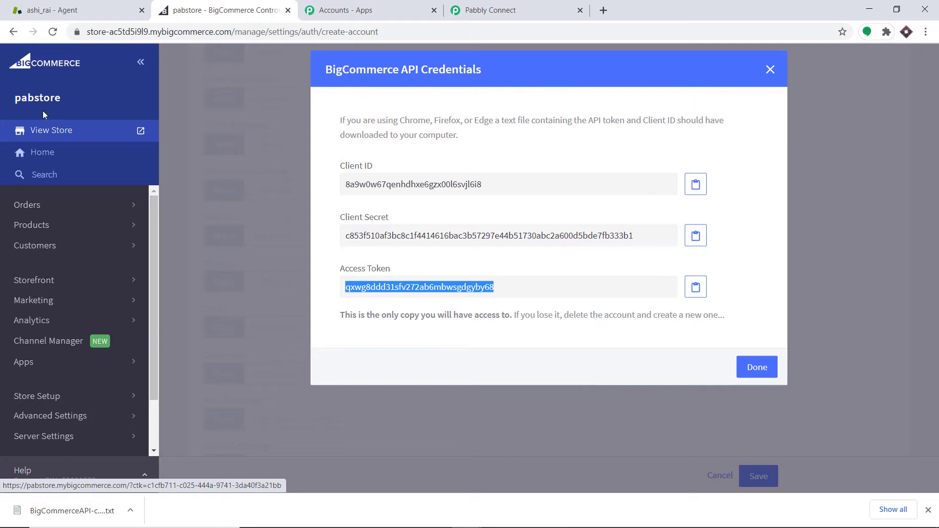
click(534, 6)
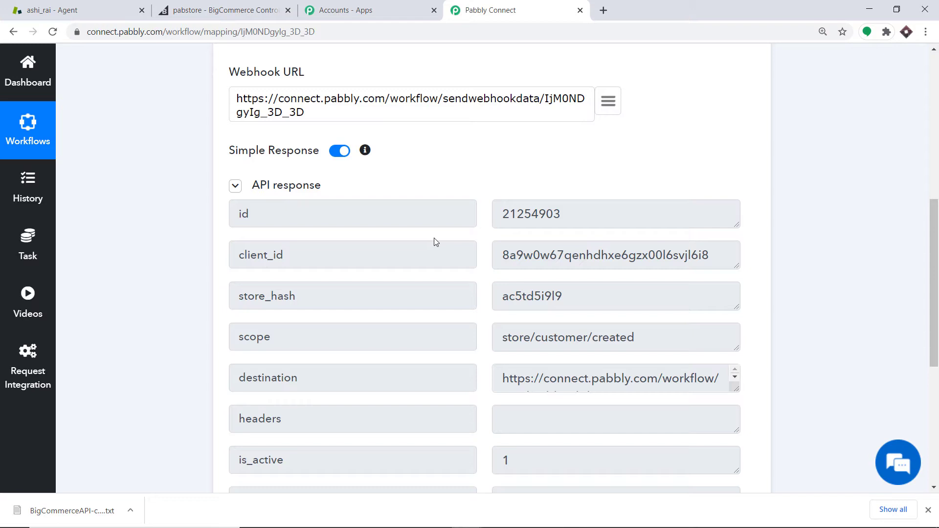
scroll(895, 293, down, 6)
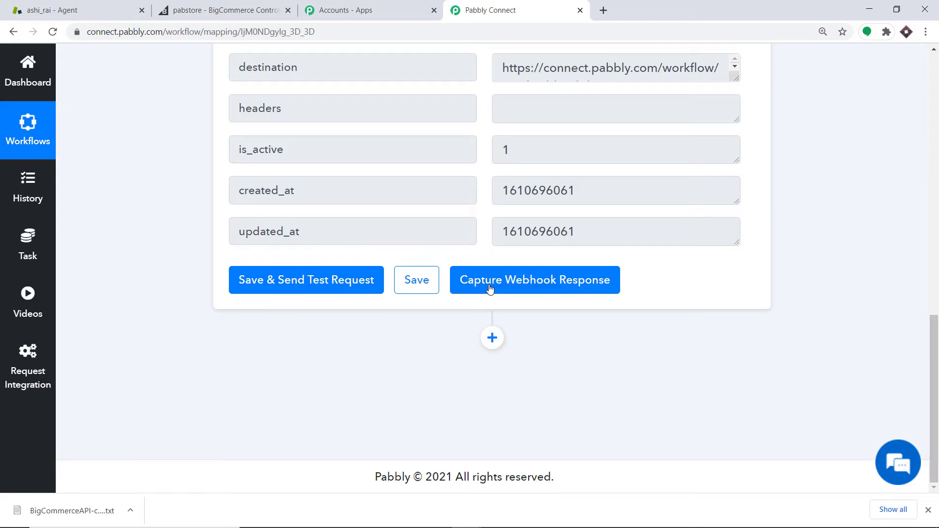
click(490, 288)
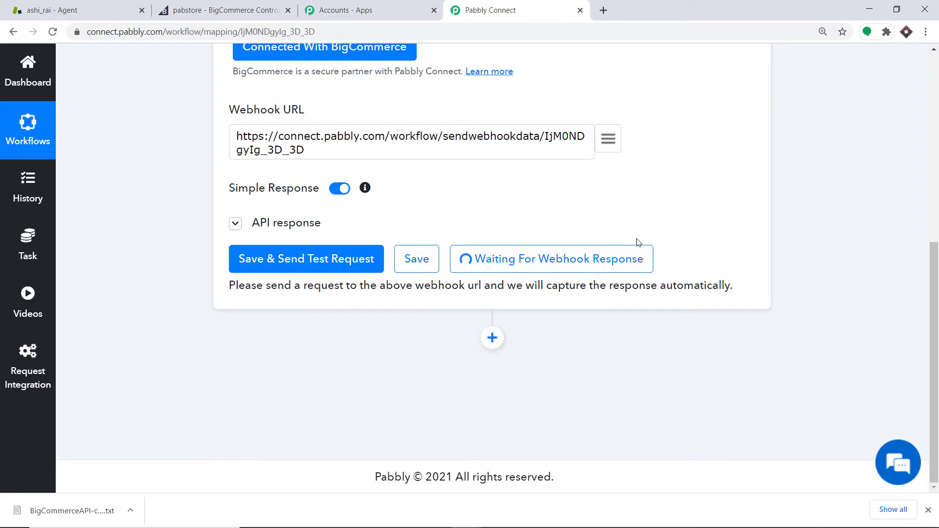
Close the BigCommerce API credentials dialog and open the live storefront
click(240, 4)
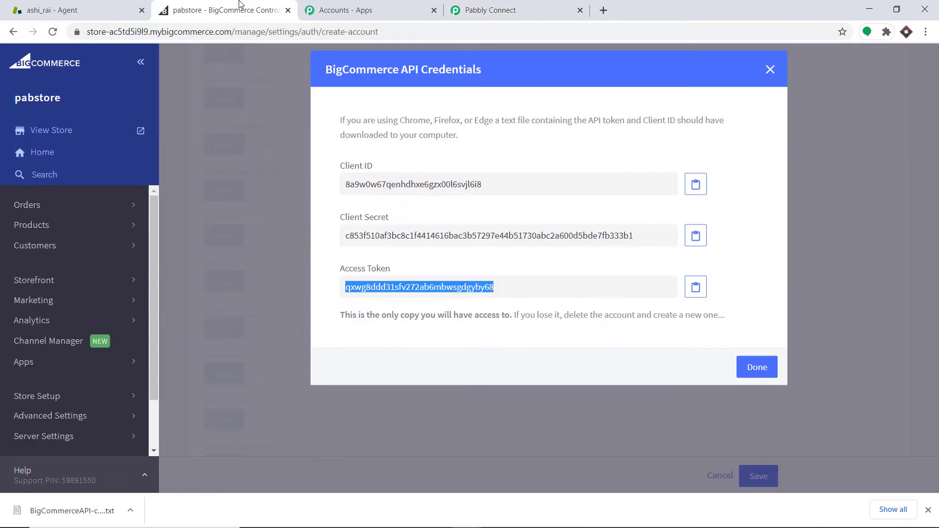
click(771, 69)
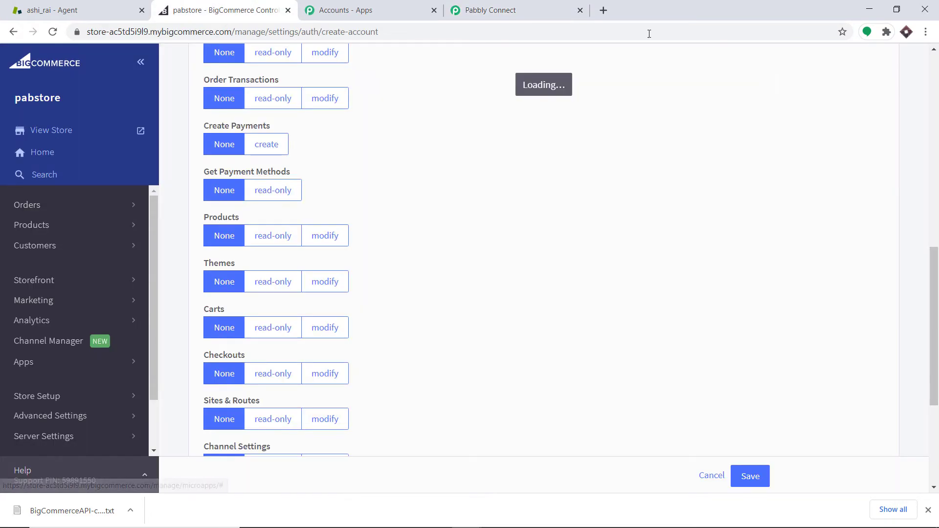
click(47, 130)
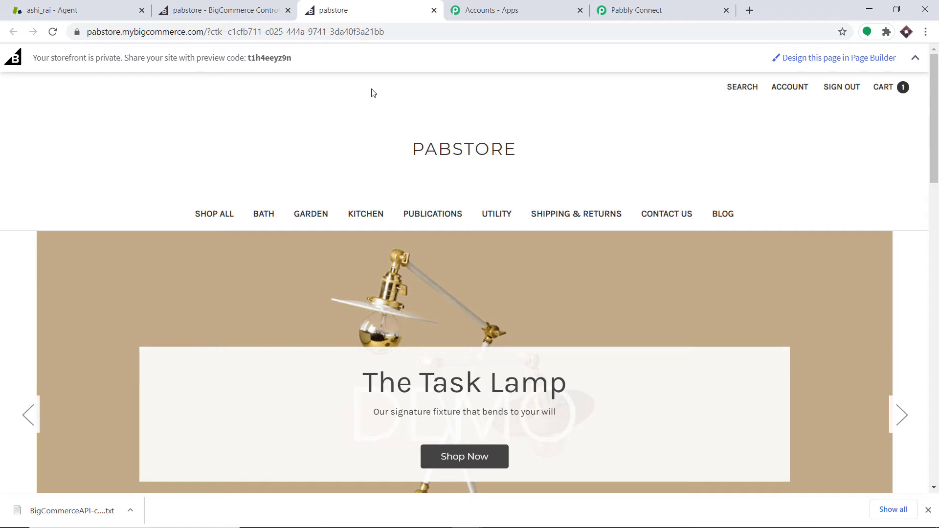
Sign out of the storefront, open the registration page, and autofill the new account form from a saved profile
click(832, 88)
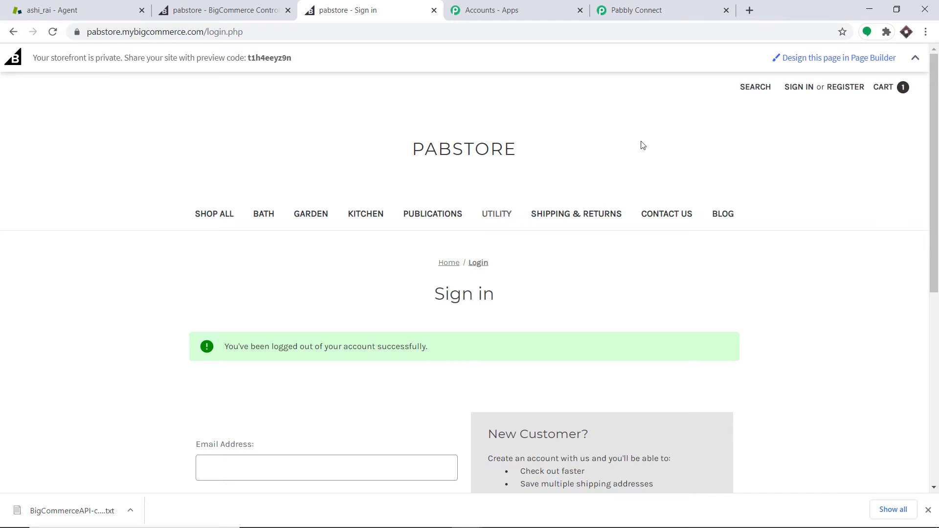
click(836, 89)
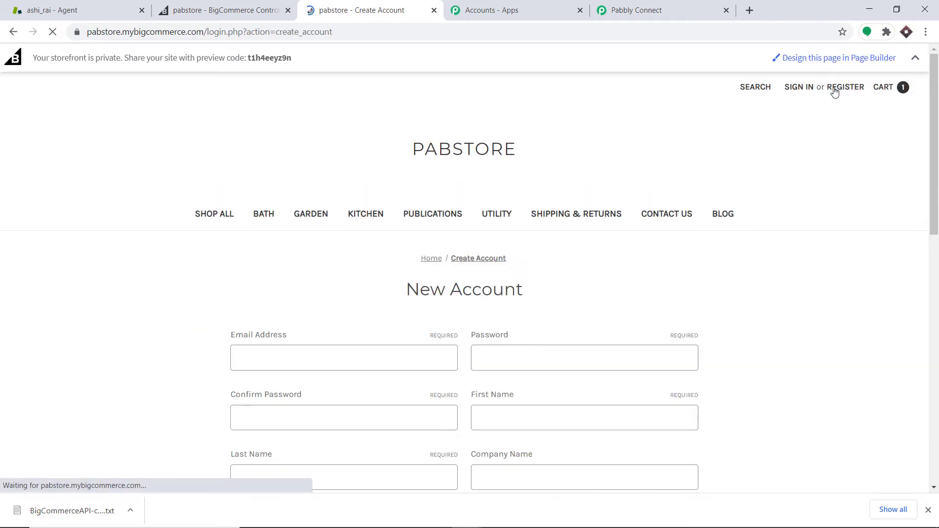
scroll(633, 174, down, 4)
click(279, 172)
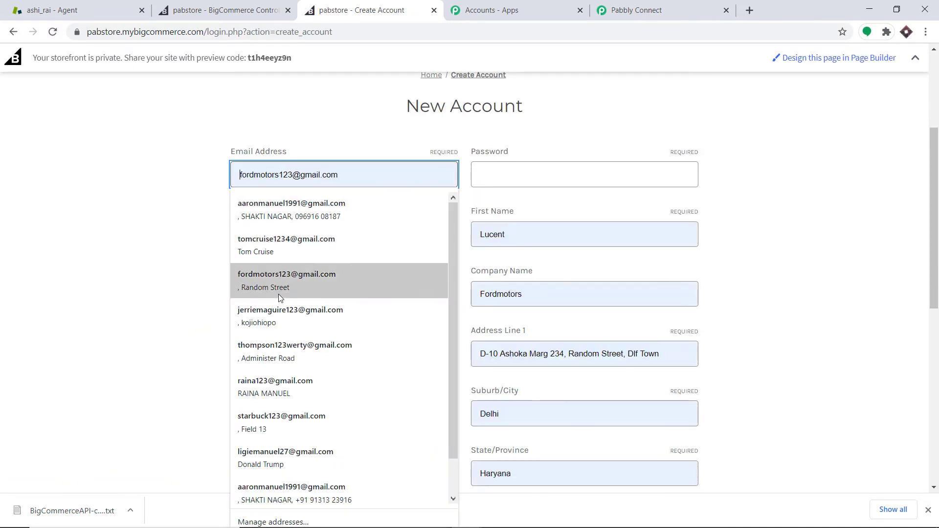
scroll(289, 399, down, 1)
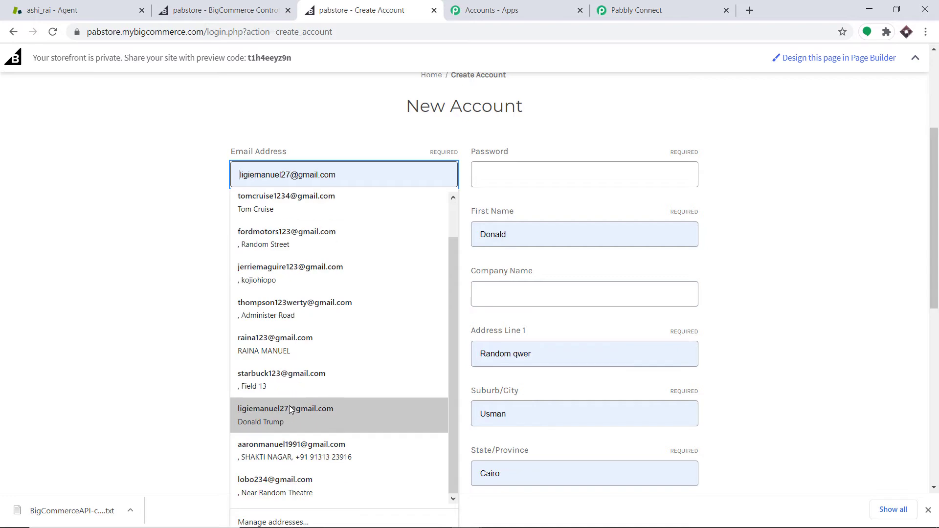
click(289, 352)
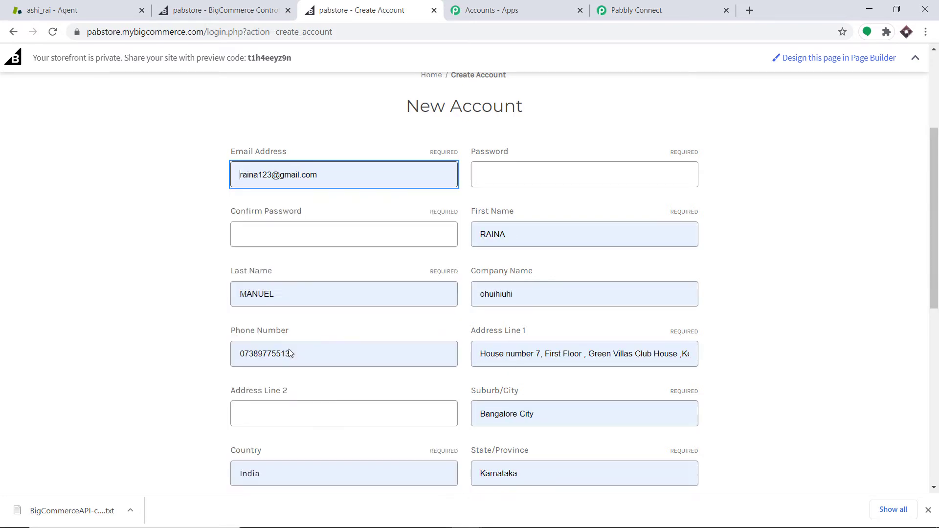
Change the email address to a new customer e-mail address
click(263, 174)
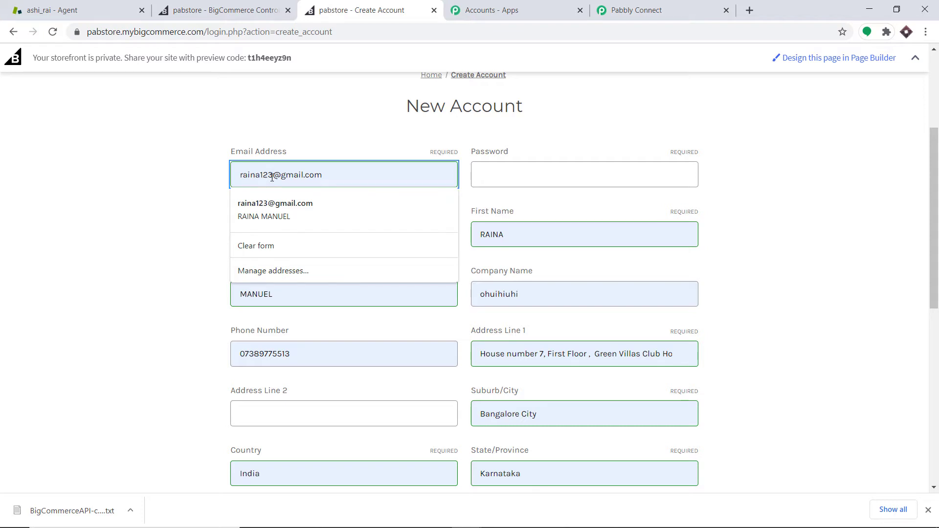
text(3)
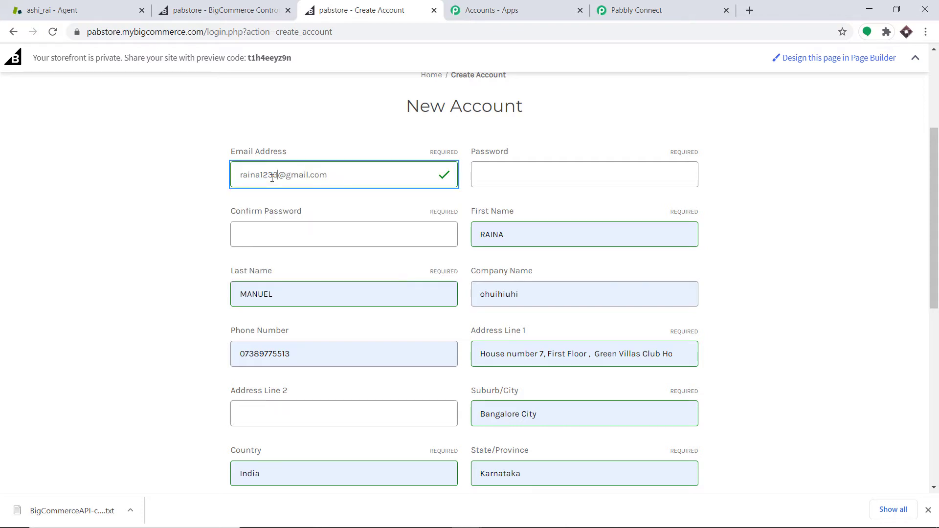
key(BackSpace)
text(45)
click(516, 175)
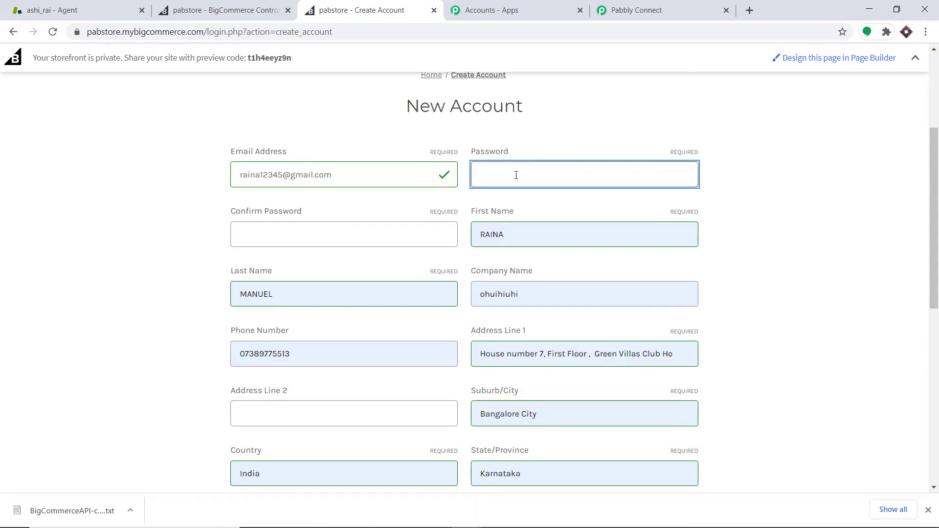
Enter the account password and repeat it in the Confirm Password field
text(r3)
click(354, 227)
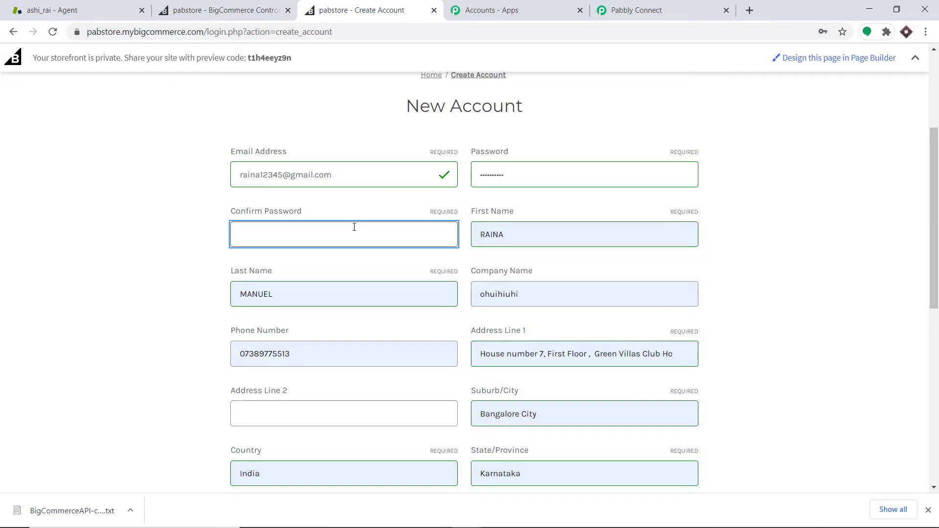
text(•••••••••)
Change the first name to a different customer first name
scroll(560, 152, down, 1)
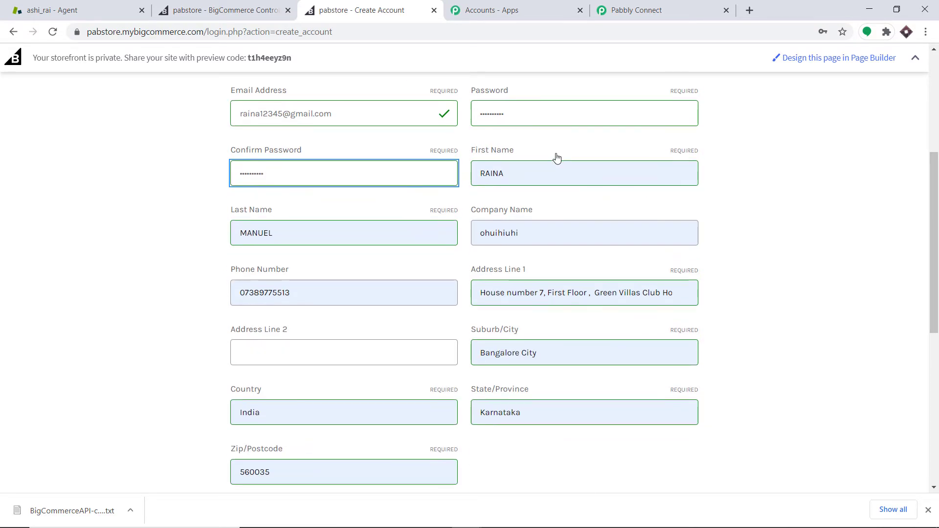
click(509, 177)
key(BackSpace)
key(BackSpace)
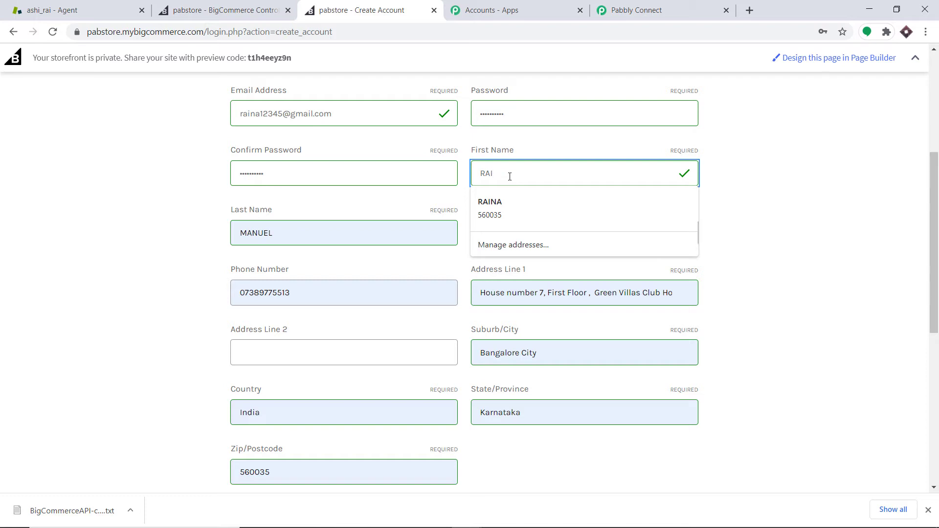
text(NA)
key(BackSpace)
key(BackSpace)
text(NER)
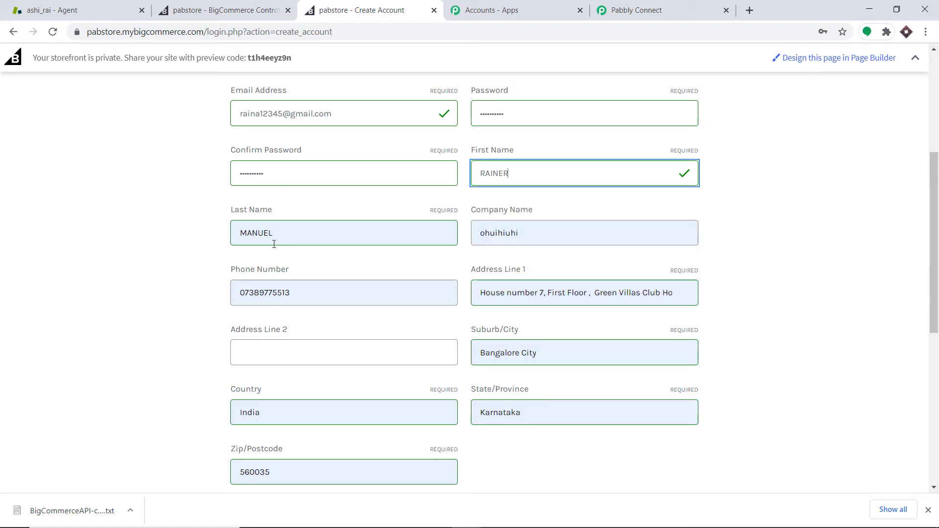
Change the last name to a different customer last name and set the company name to TESLA
mouse_move(273, 239)
mouse_down()
mouse_move(253, 238)
mouse_move(270, 239)
mouse_up()
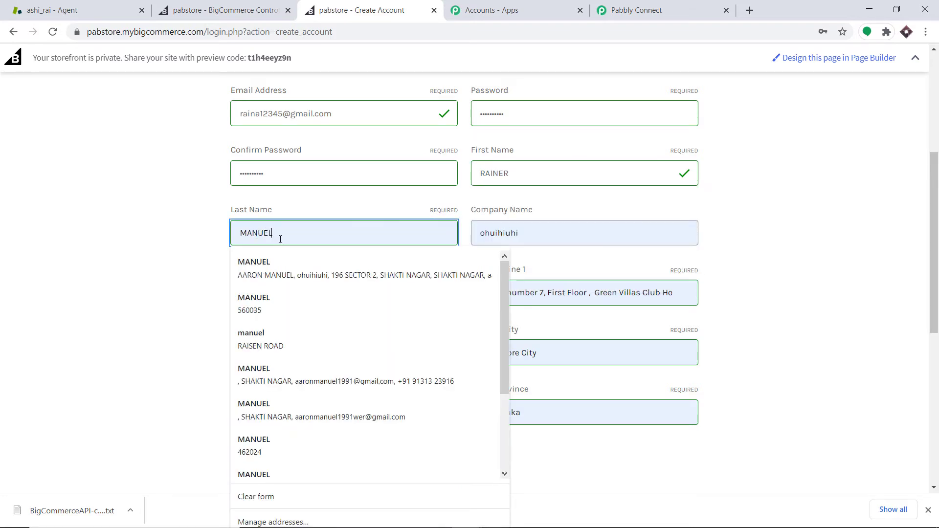
text(LE)
drag(530, 230, 474, 235)
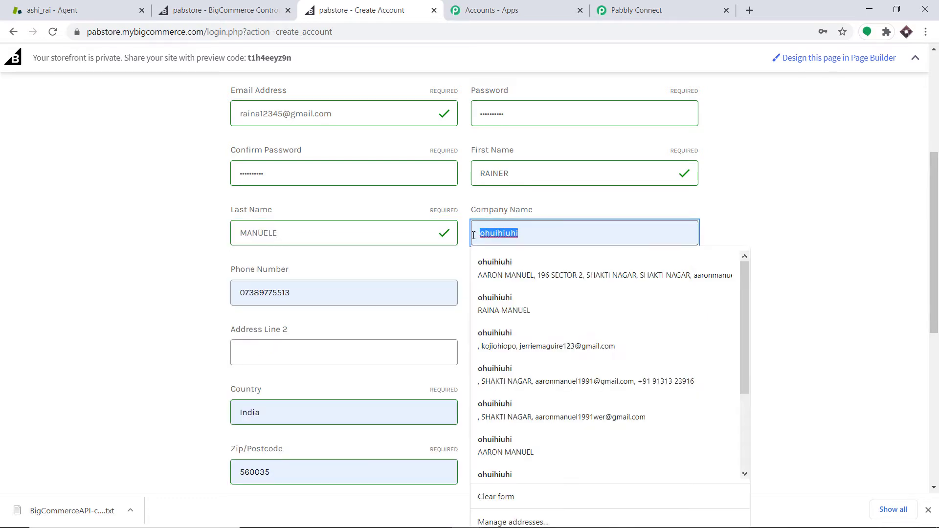
text(TESLA)
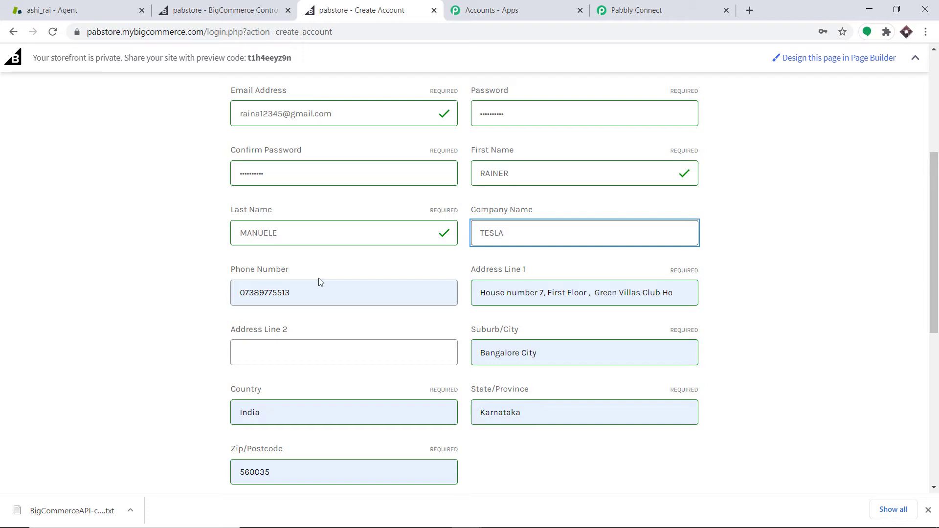
Shorten the first address line by deleting its trailing part after "First Floor"
scroll(318, 281, down, 1)
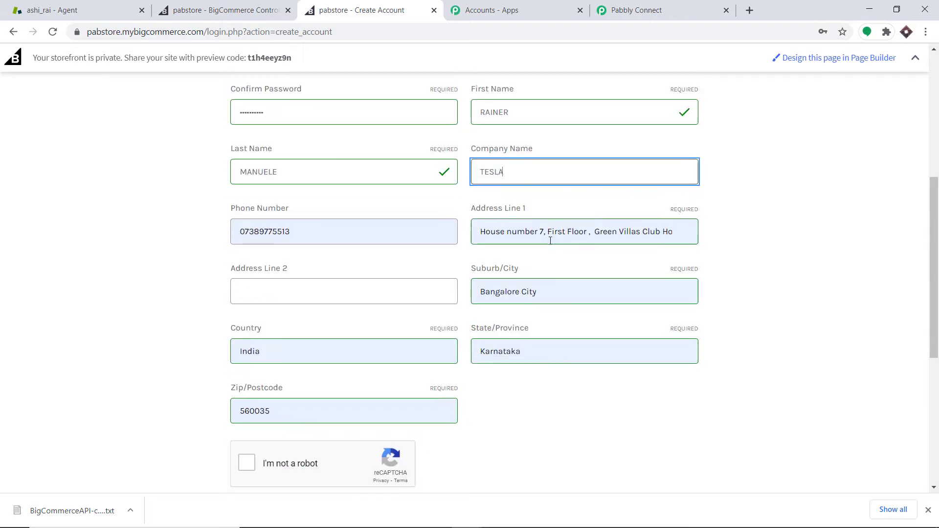
drag(588, 231, 712, 239)
key(BackSpace)
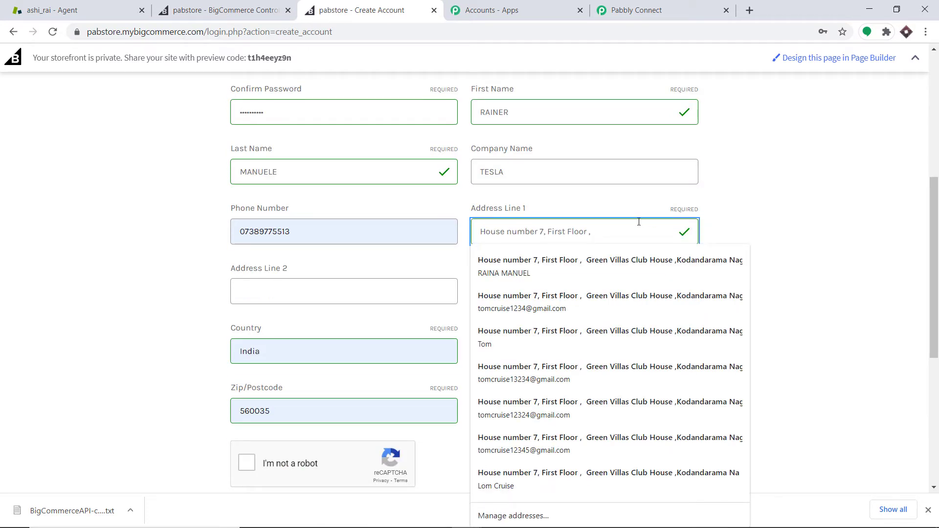
click(740, 192)
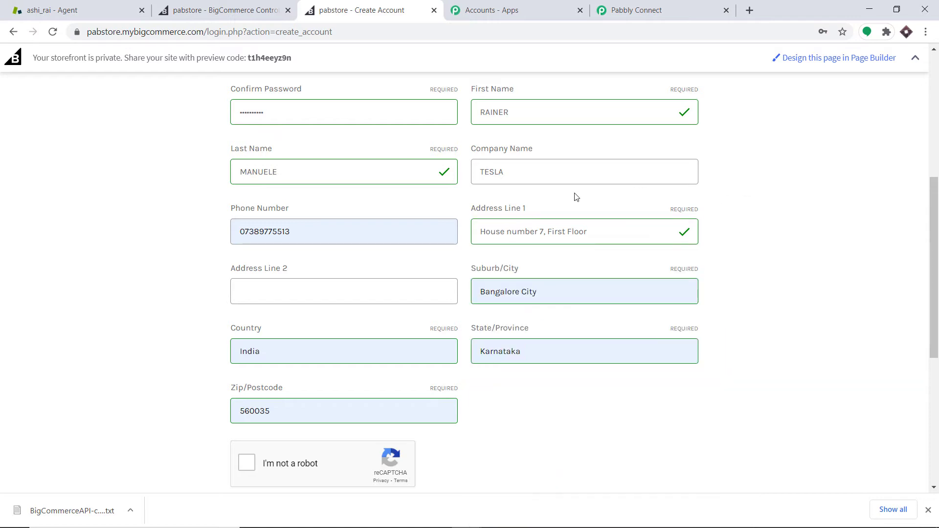
Submit the registration form to create the customer account, then dismiss the browser's save-password prompt
scroll(407, 223, down, 1)
scroll(277, 249, down, 1)
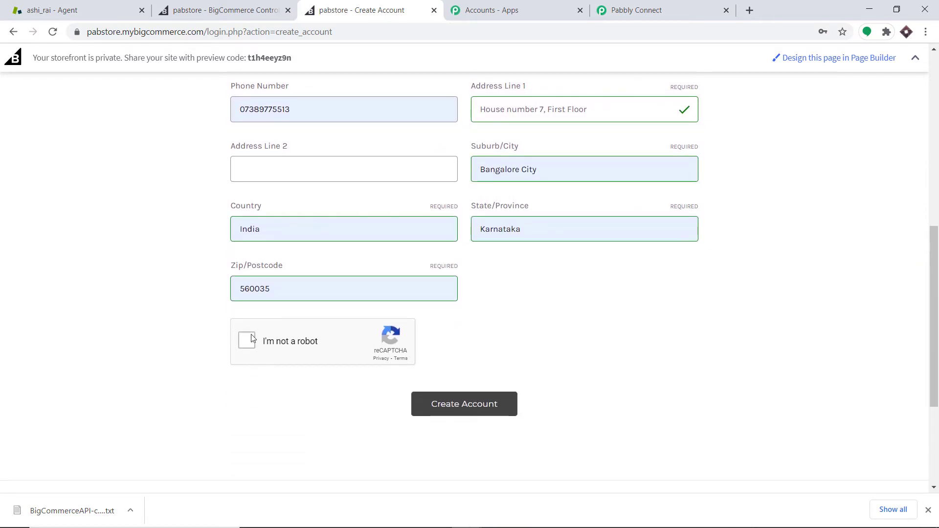
click(463, 409)
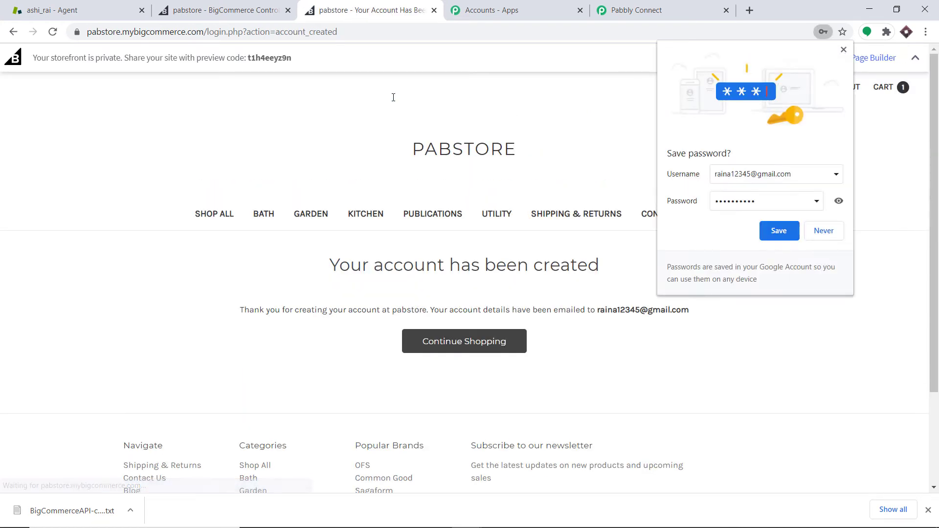
click(843, 49)
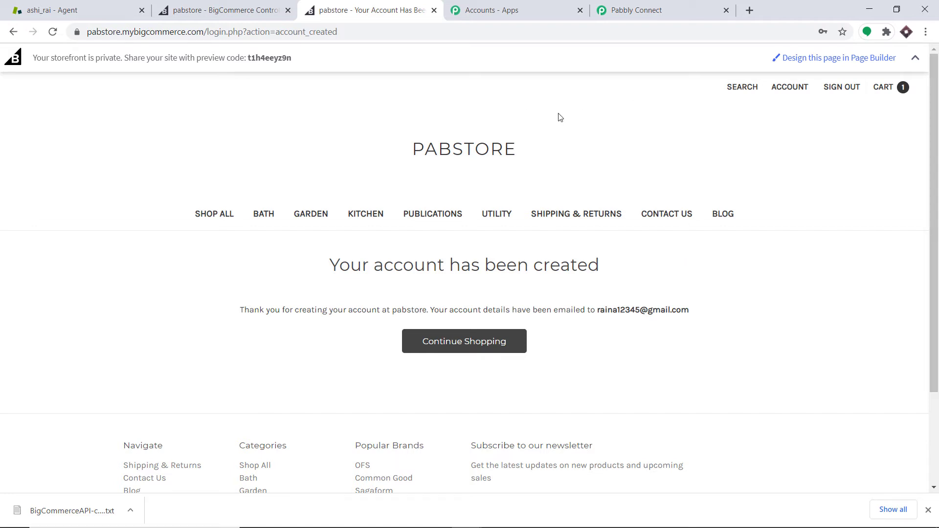
Switch to the Pabbly Connect workflow and review the webhook response captured for the new customer
click(635, 8)
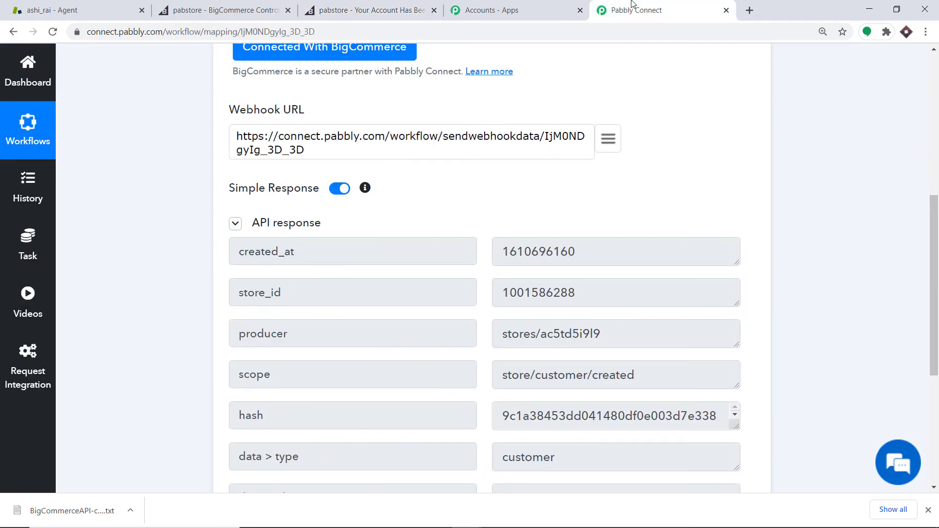
scroll(604, 214, down, 1)
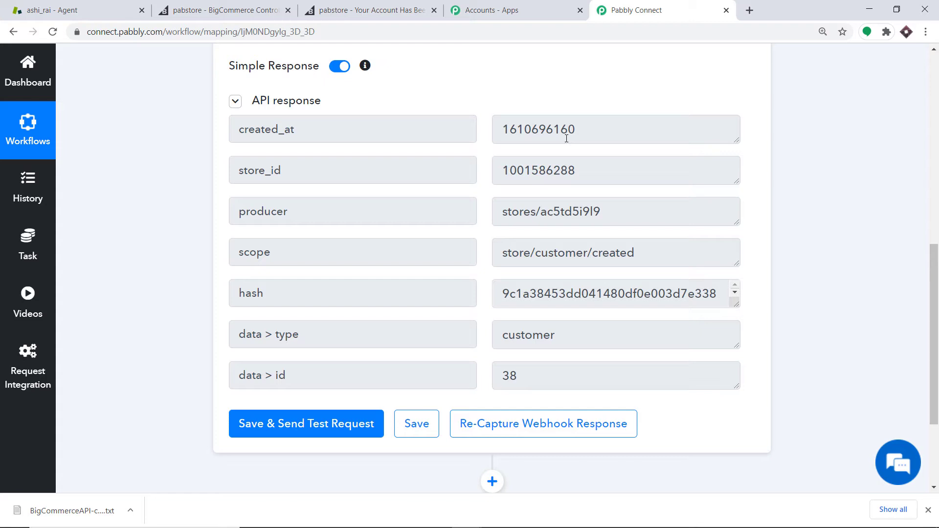
scroll(519, 201, down, 1)
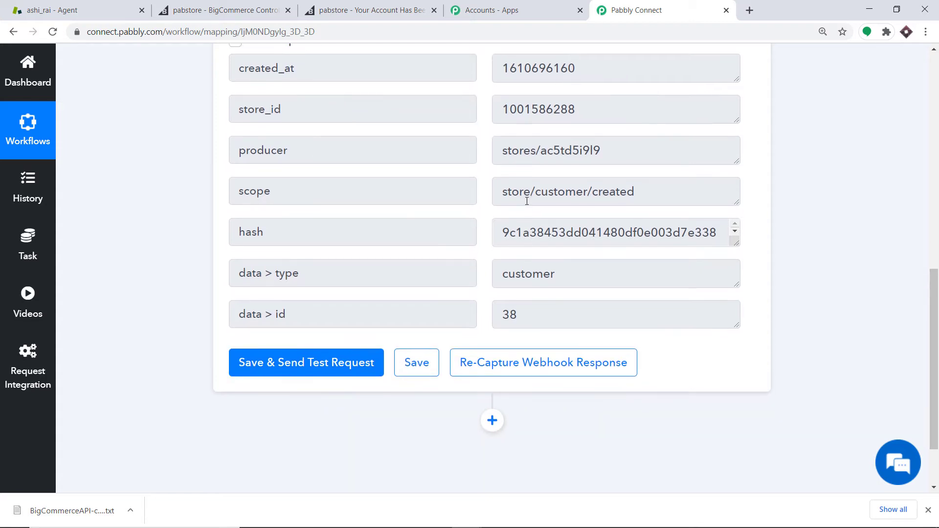
scroll(529, 199, up, 1)
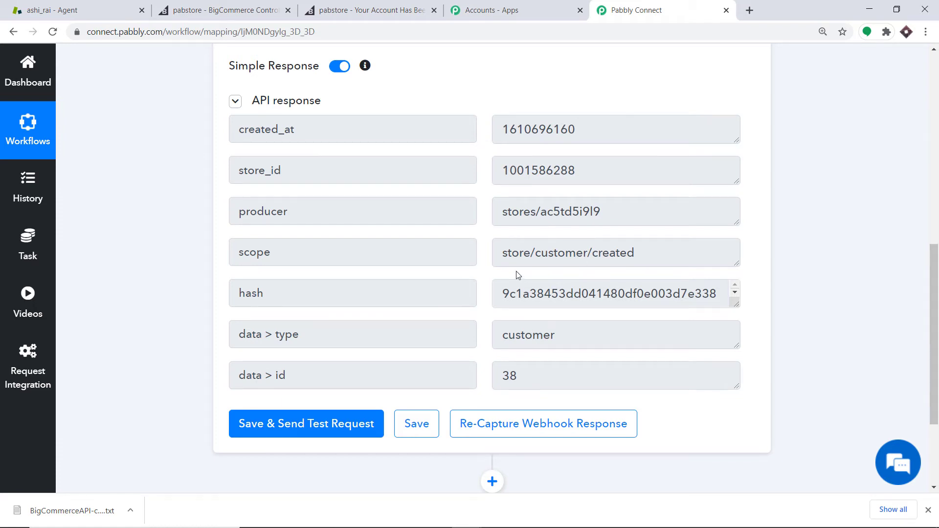
scroll(517, 273, down, 1)
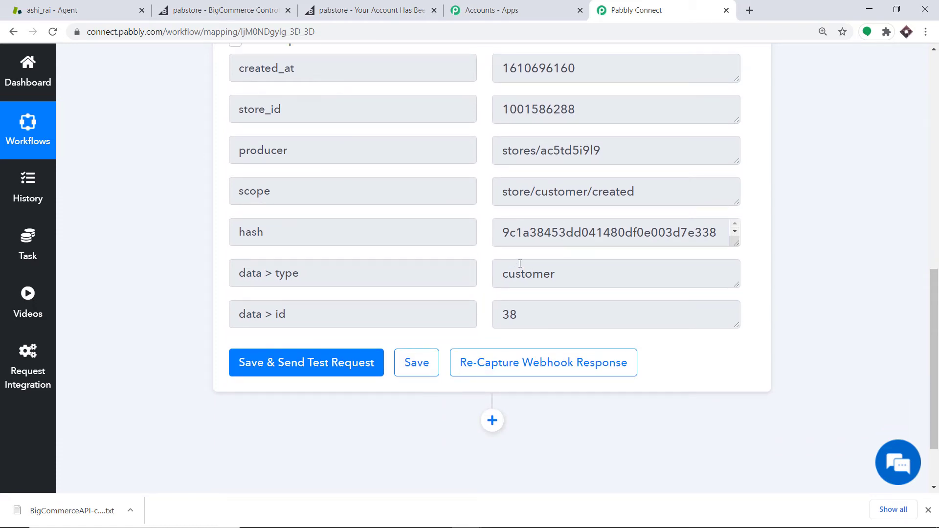
scroll(520, 263, down, 1)
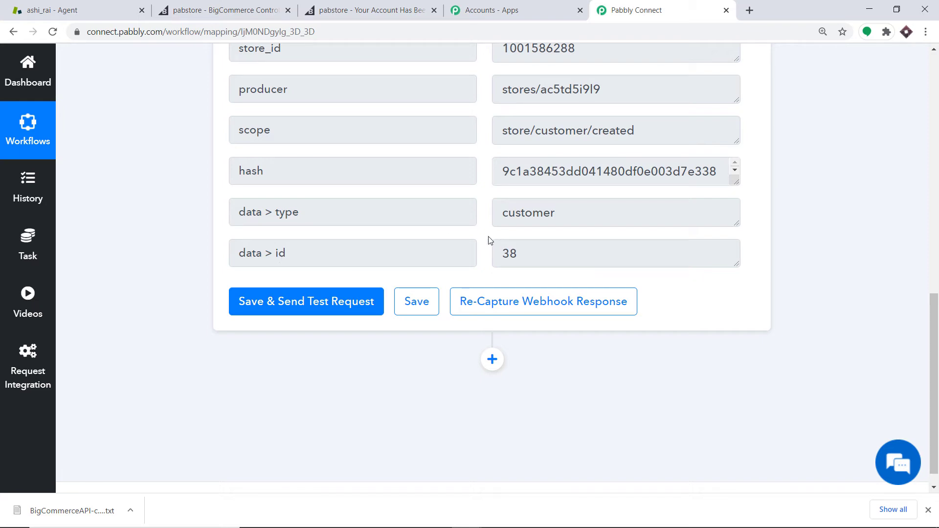
scroll(489, 242, down, 1)
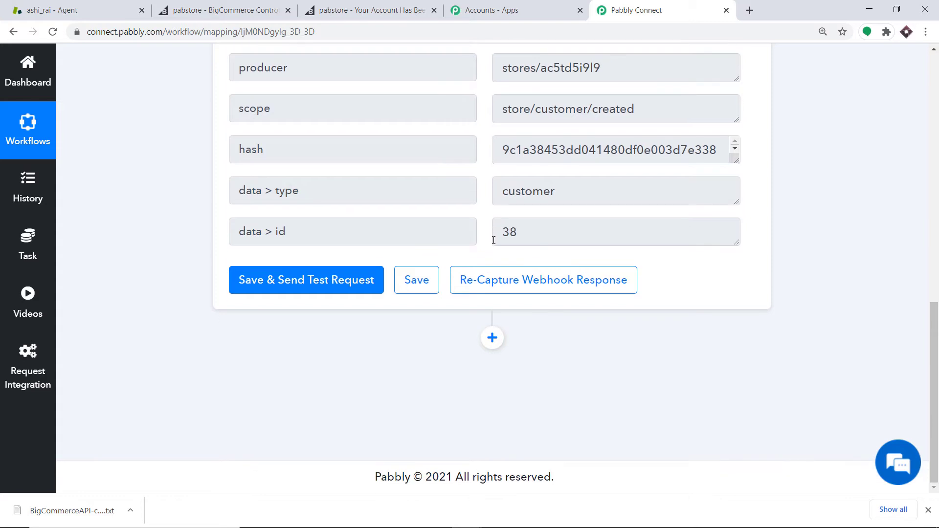
Add a new action step below the trigger and choose BigCommerce as its app
click(490, 341)
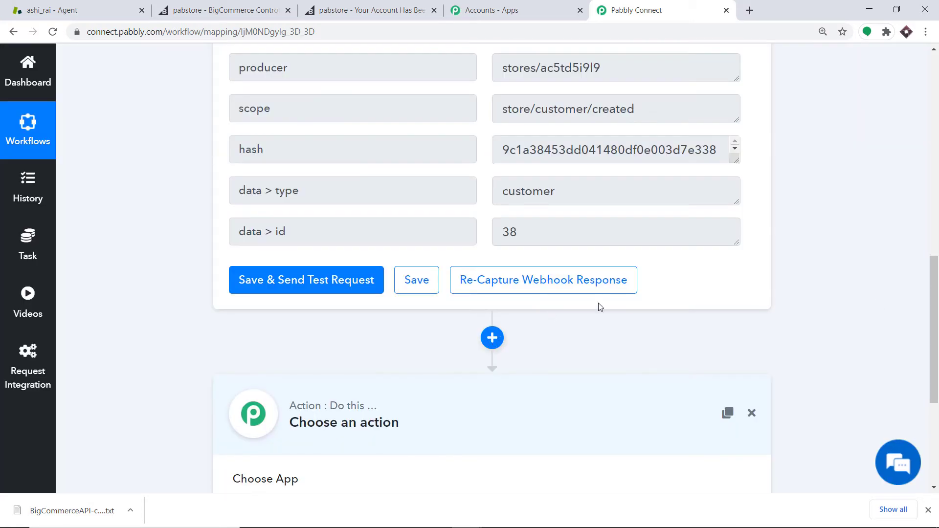
drag(935, 339, 937, 419)
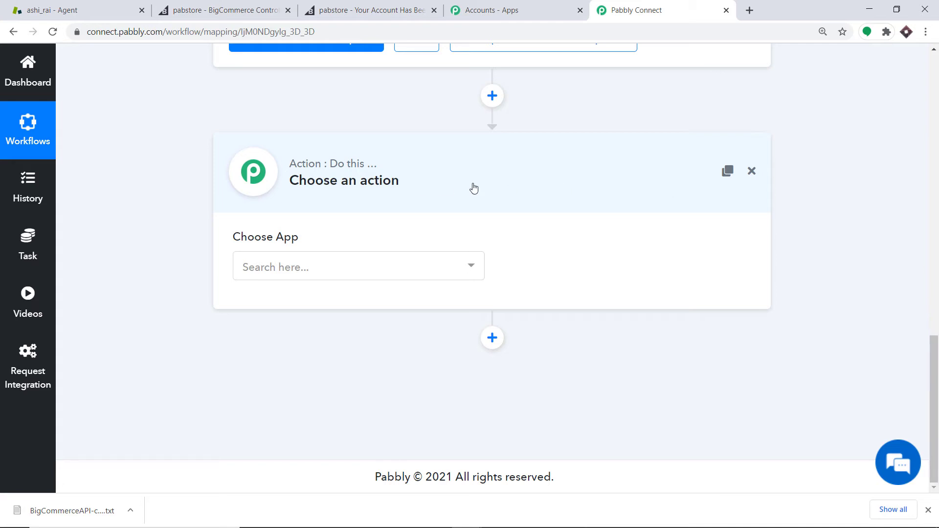
click(420, 266)
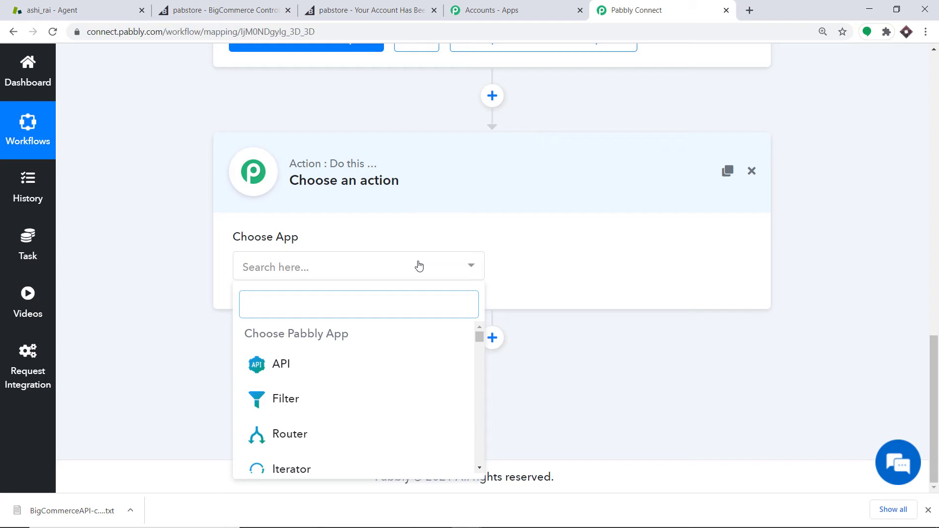
text(Bigco)
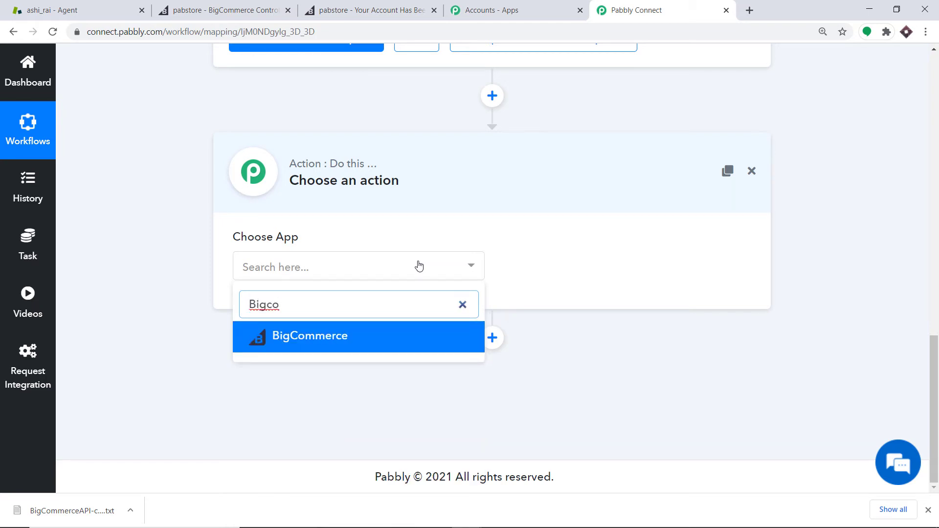
click(374, 334)
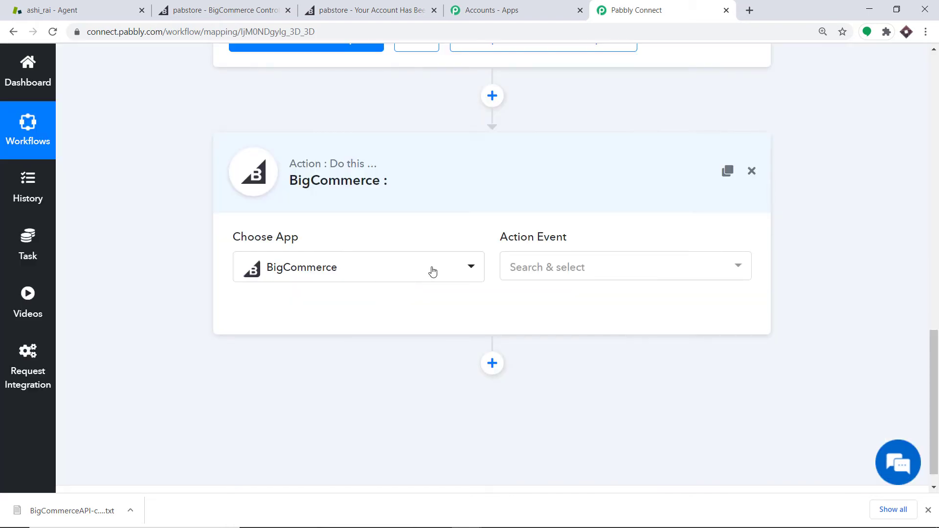
Set the action event to Get Customer By Id
click(566, 270)
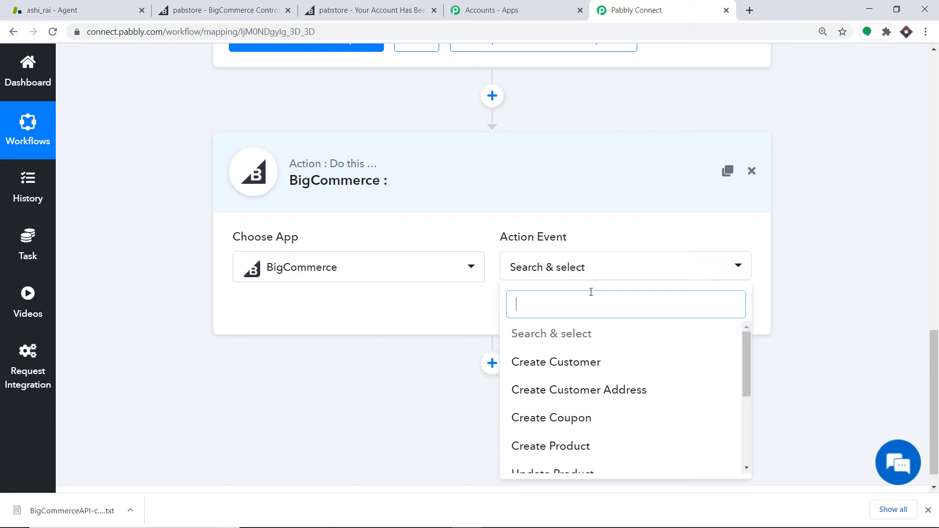
scroll(587, 298, down, 1)
scroll(606, 339, down, 3)
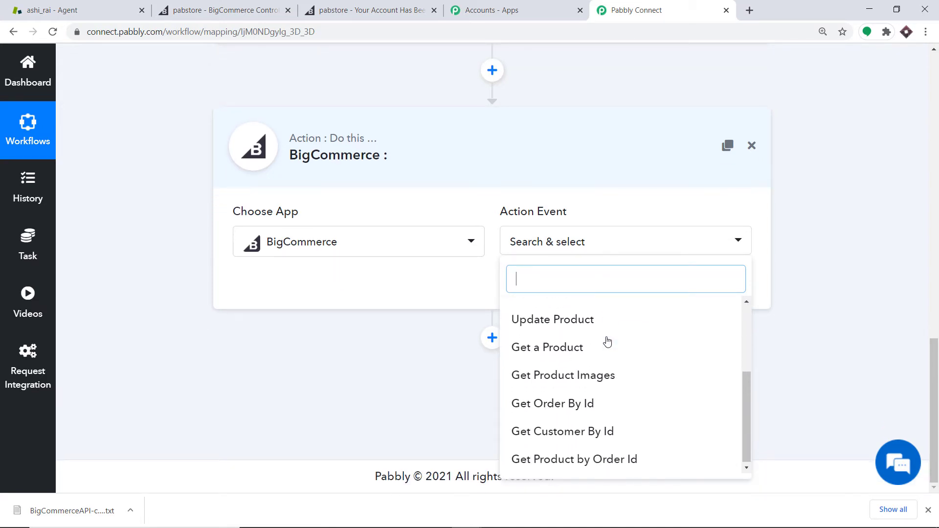
click(593, 432)
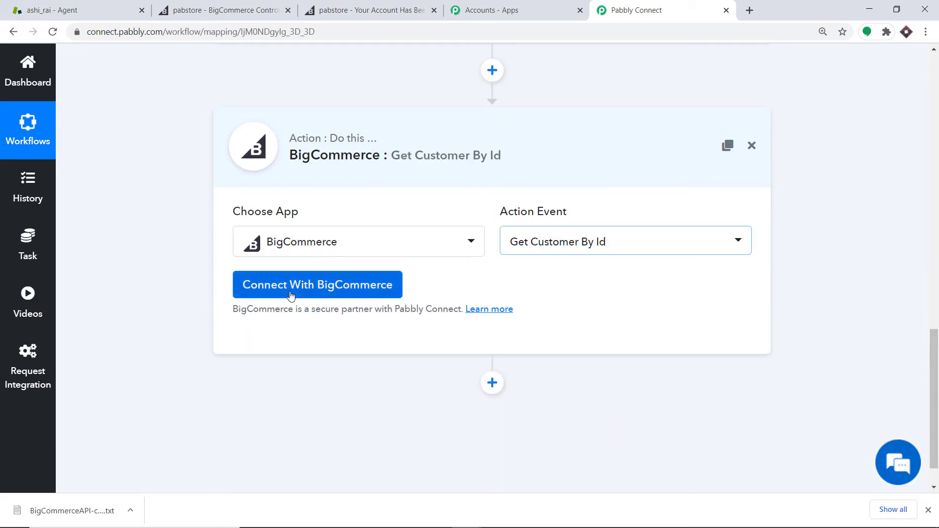
click(291, 294)
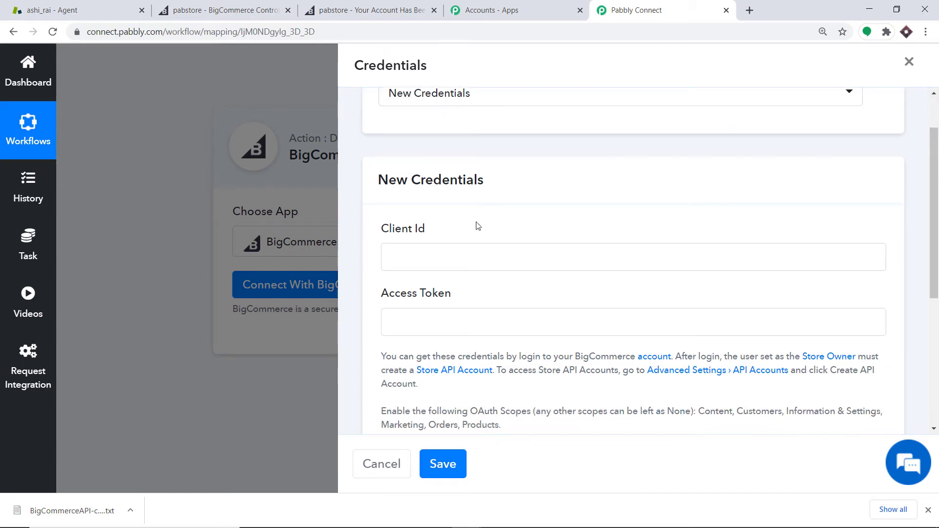
scroll(397, 258, down, 1)
scroll(474, 267, down, 3)
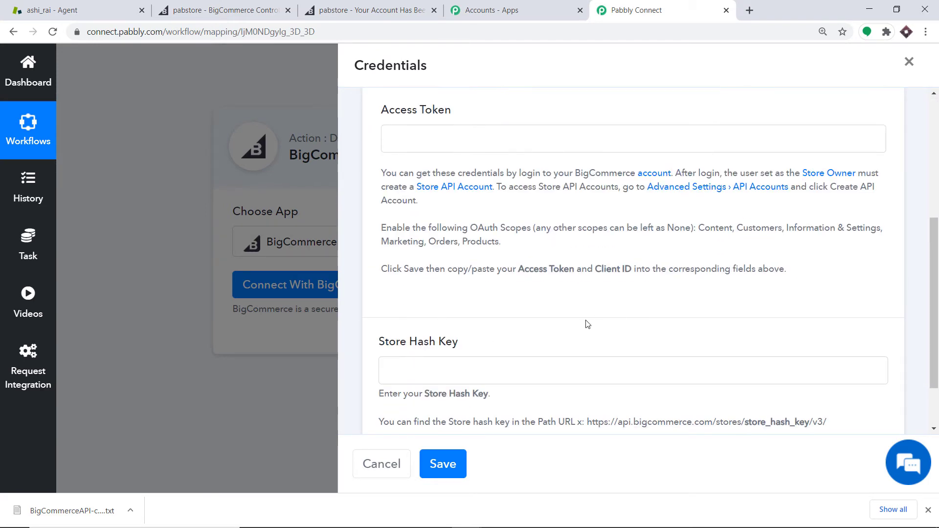
scroll(587, 323, up, 4)
scroll(572, 312, up, 1)
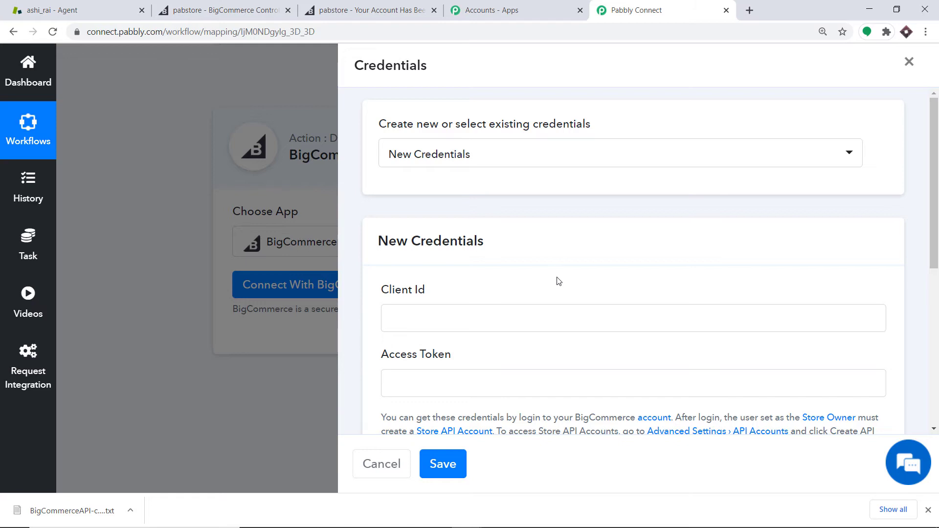
click(477, 156)
scroll(440, 227, down, 6)
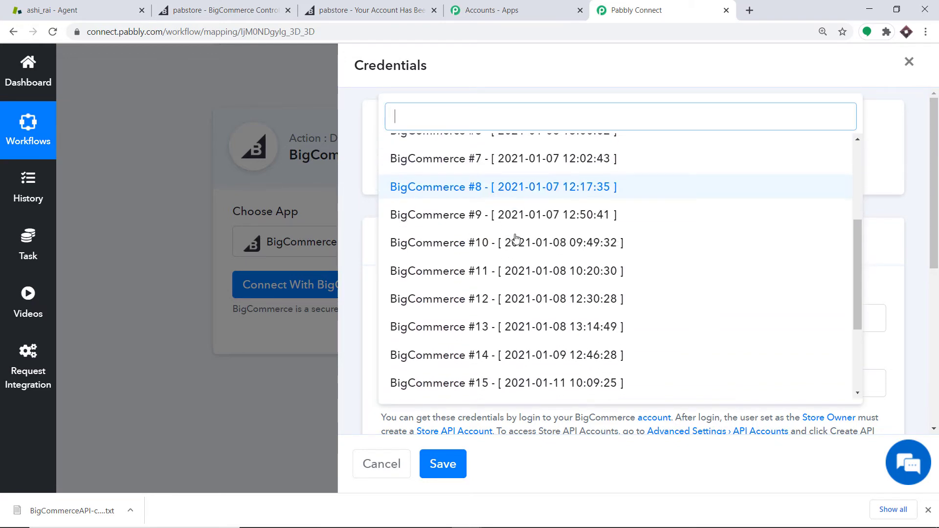
click(439, 387)
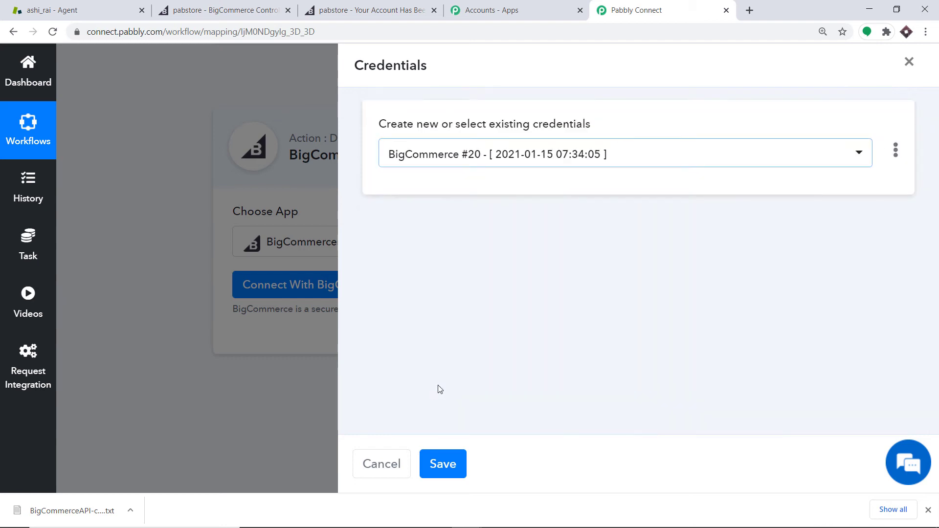
click(449, 464)
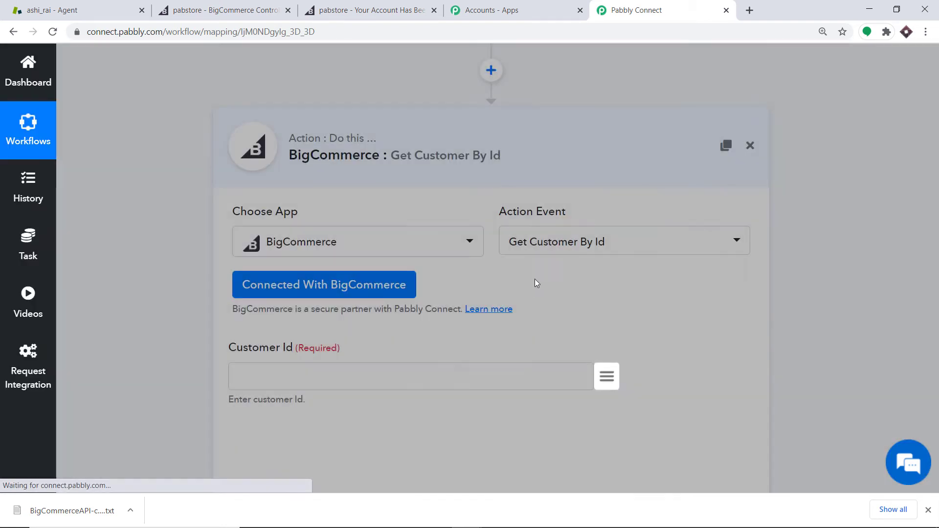
Map the Customer Id field to the trigger's data > id value
scroll(549, 268, down, 2)
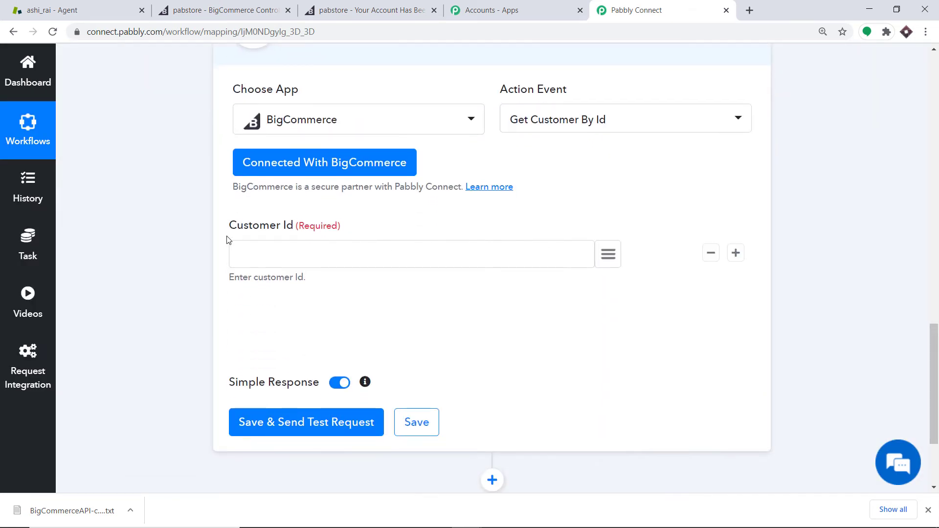
scroll(330, 240, up, 5)
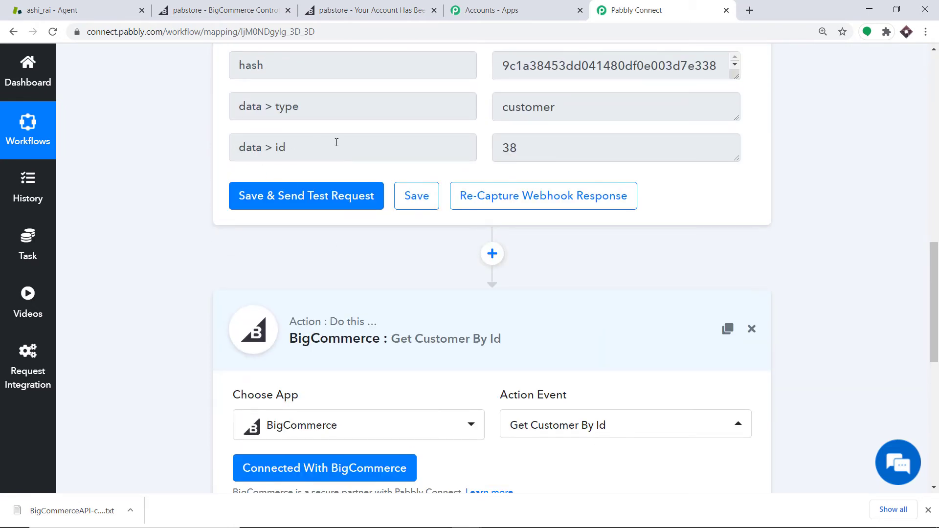
scroll(336, 142, down, 3)
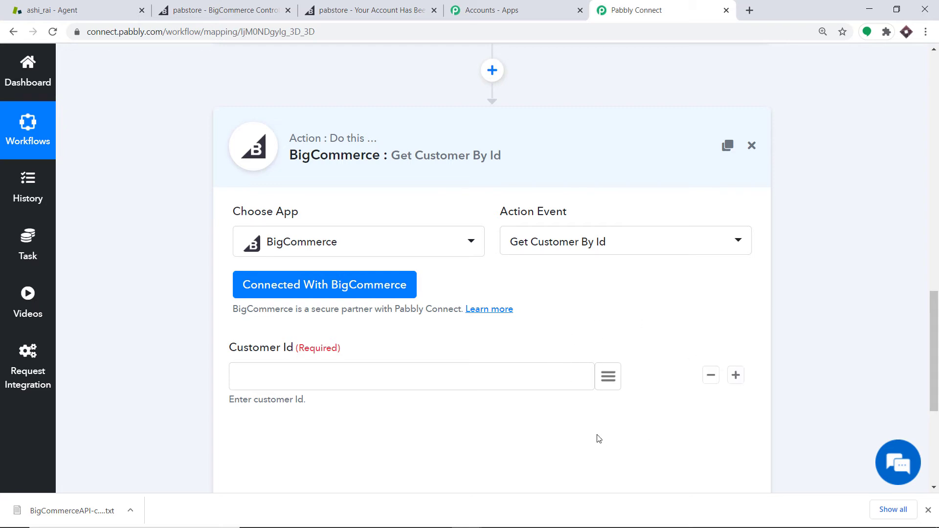
click(603, 375)
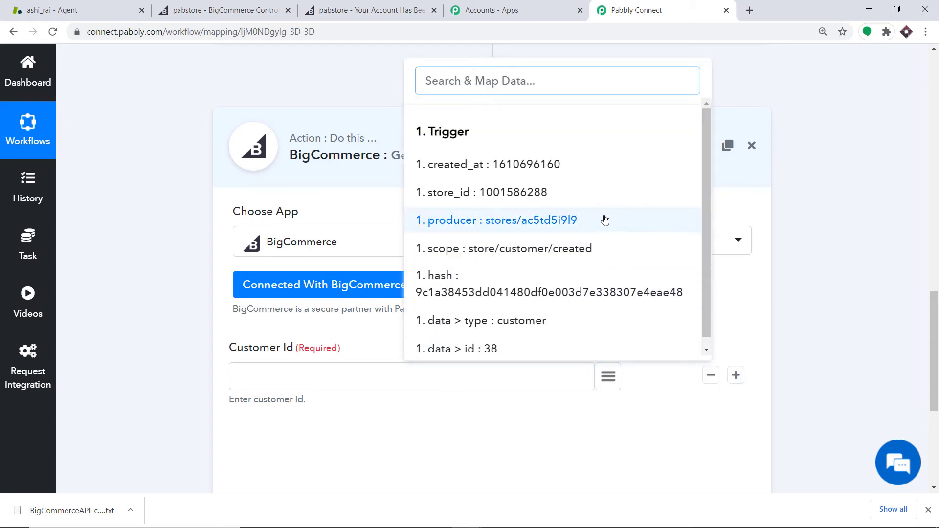
scroll(563, 264, down, 1)
click(490, 341)
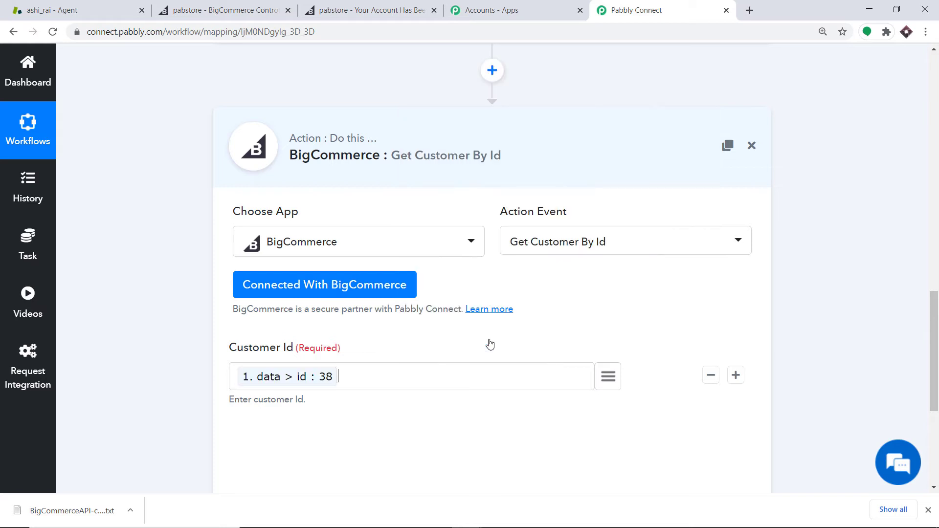
Save the Get Customer By Id action and send a test request
scroll(491, 339, down, 3)
scroll(490, 339, down, 2)
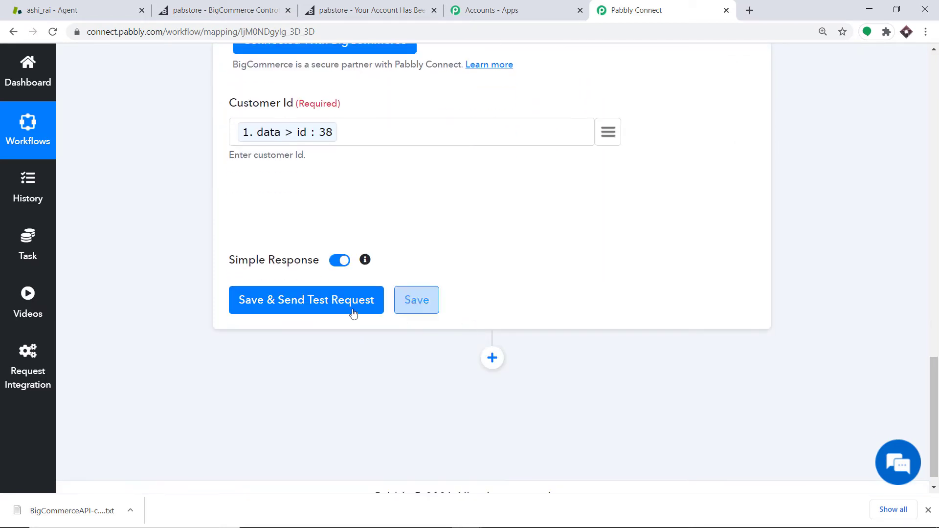
click(302, 304)
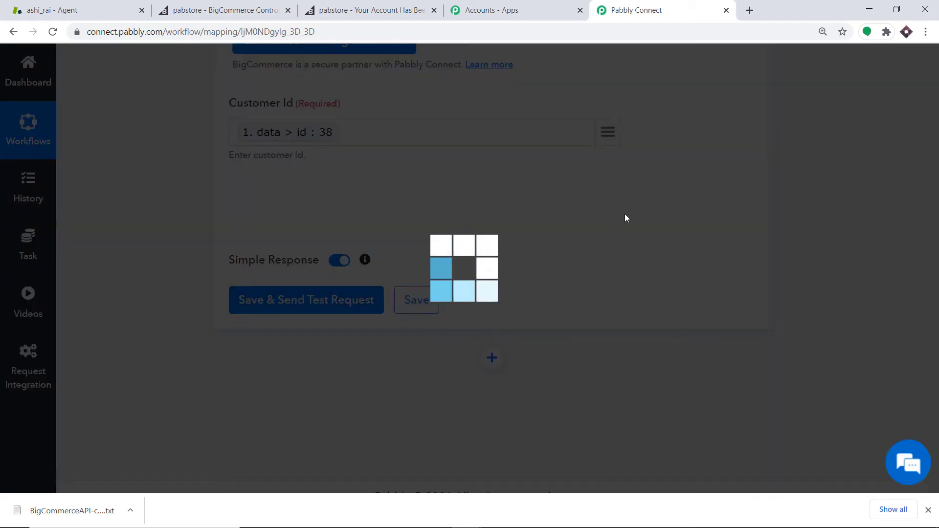
Scroll through the returned API response fields for the customer
scroll(631, 217, down, 3)
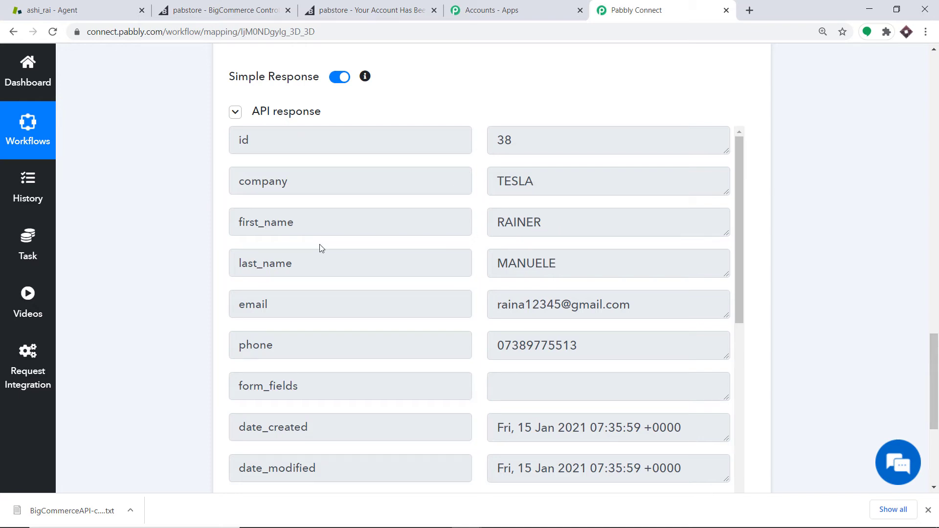
scroll(604, 243, down, 2)
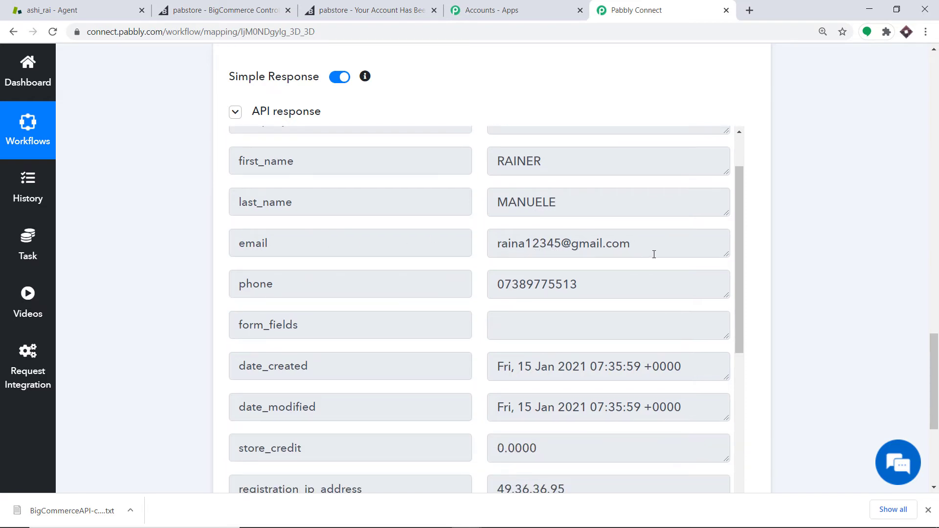
scroll(654, 255, down, 2)
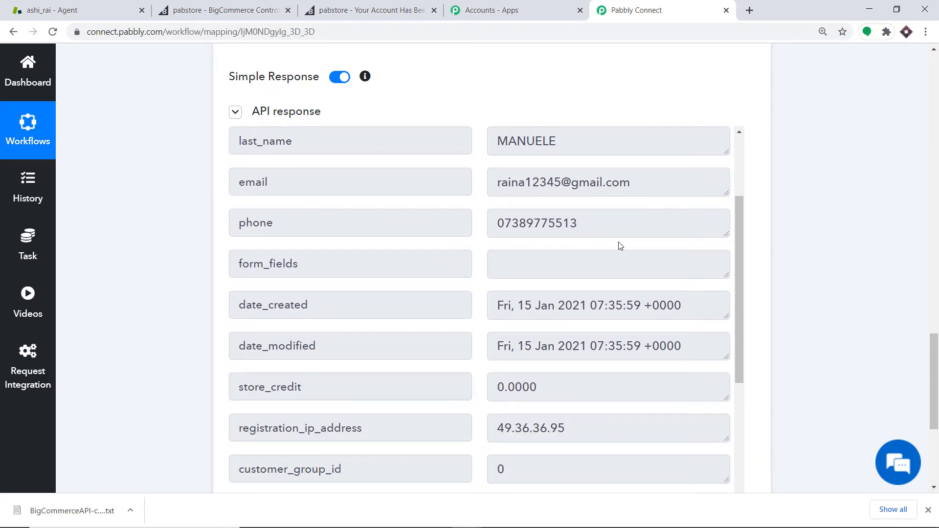
scroll(619, 245, down, 3)
scroll(517, 254, down, 6)
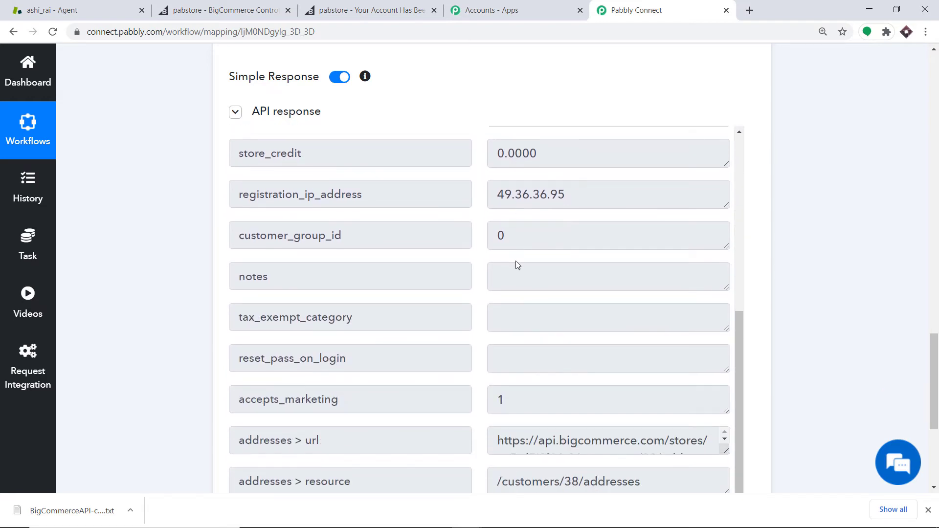
scroll(612, 263, up, 5)
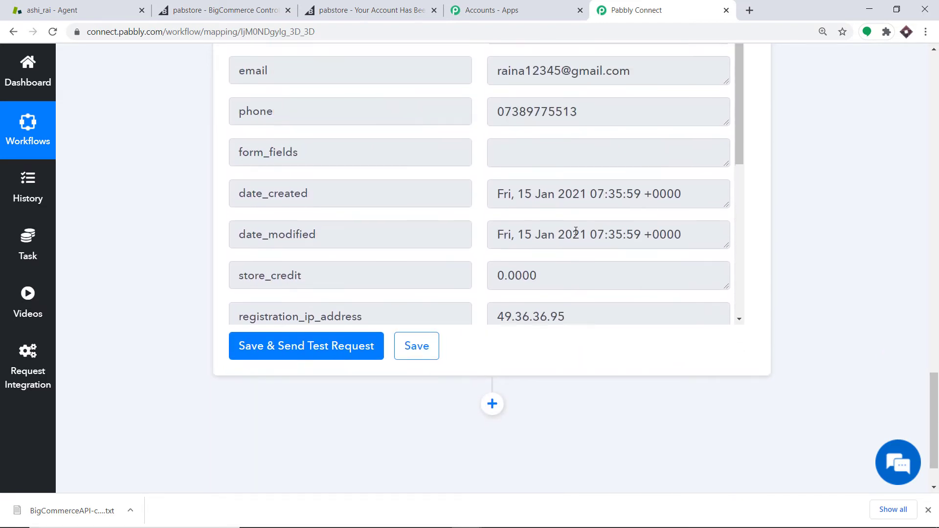
click(938, 275)
click(938, 275)
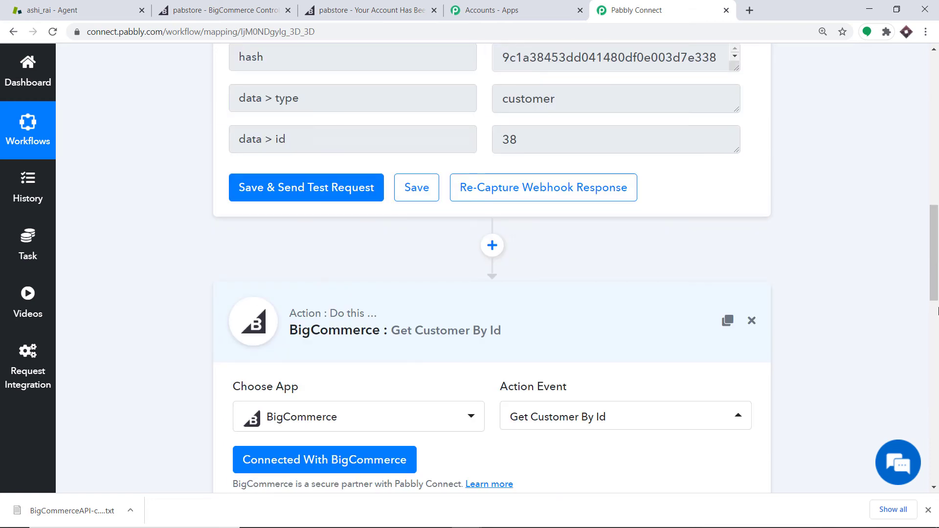
click(938, 325)
drag(938, 325, 938, 409)
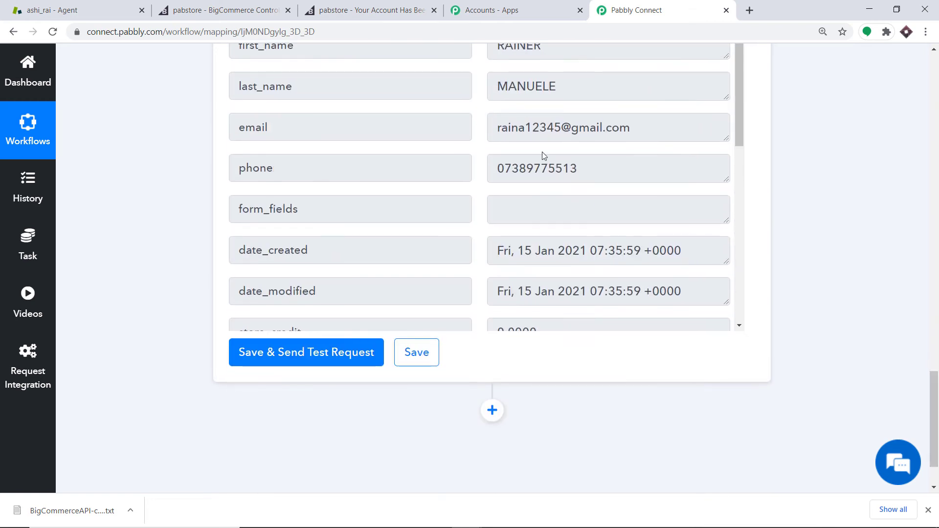
scroll(555, 137, down, 1)
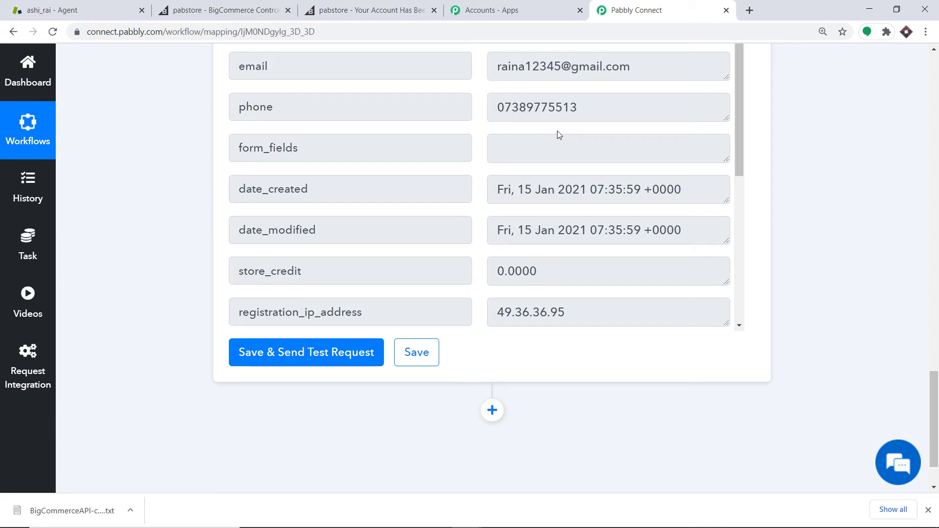
scroll(938, 375, down, 2)
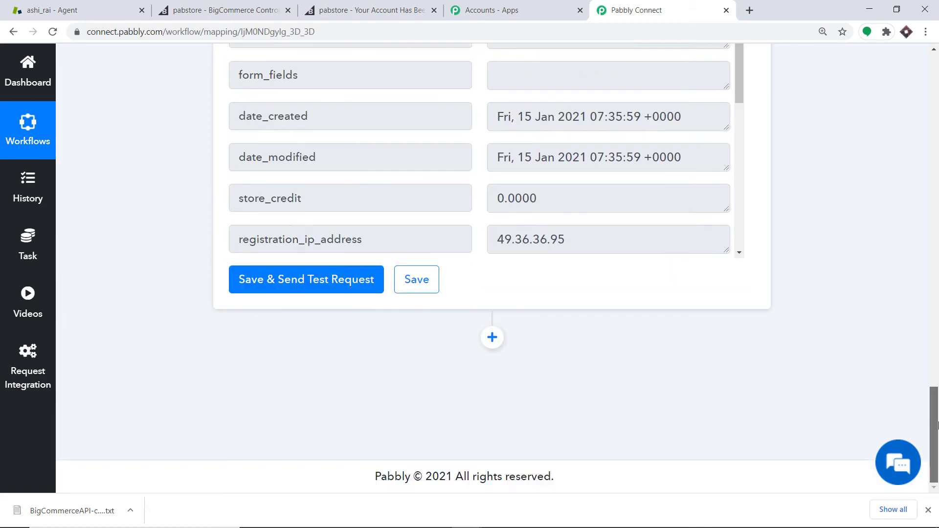
Add another action step below and choose Zendesk as its app
click(493, 338)
drag(934, 382, 934, 429)
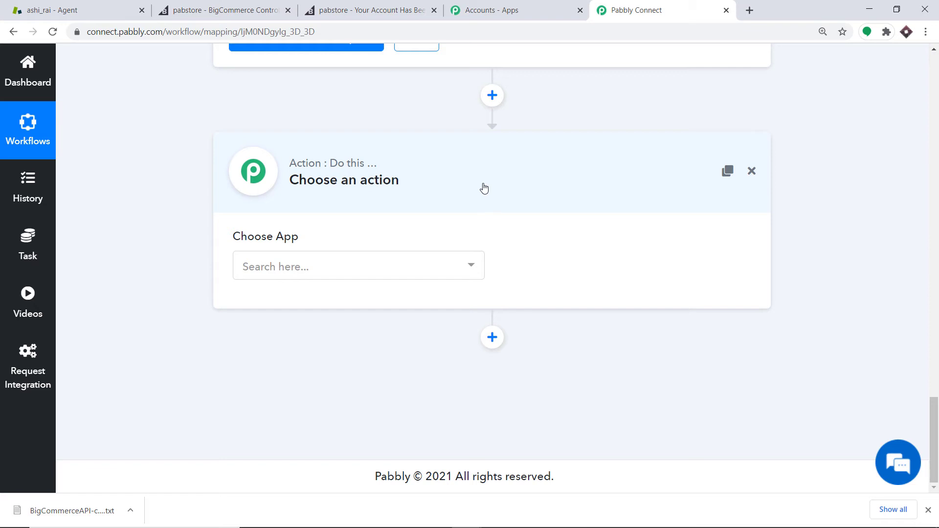
click(322, 268)
text(z)
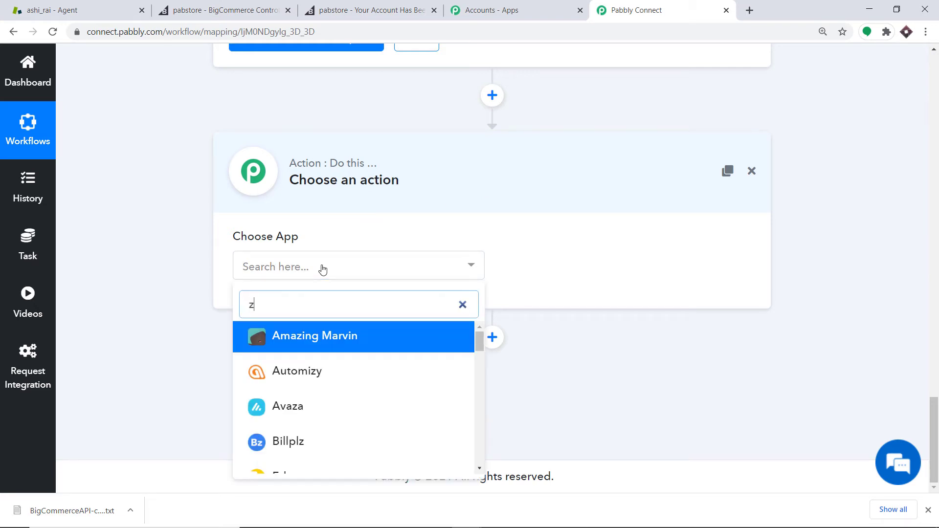
text(en)
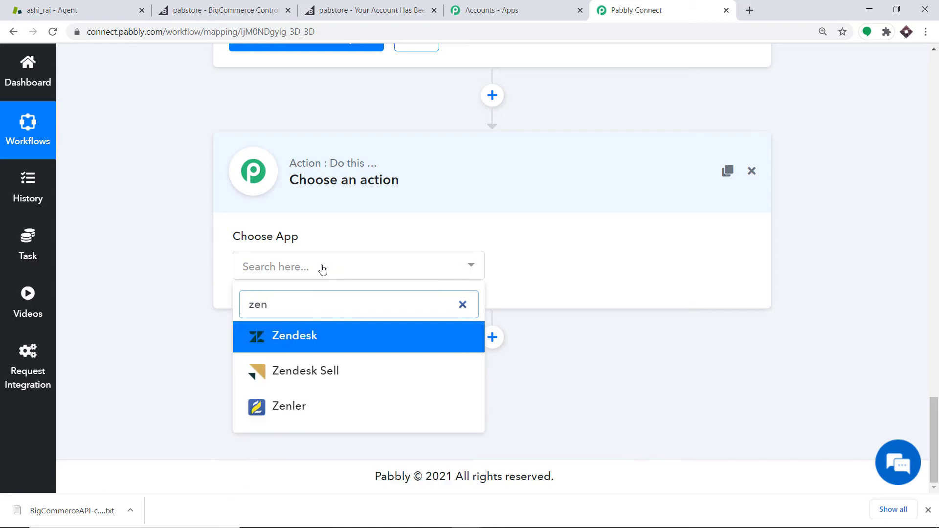
text(d)
click(308, 345)
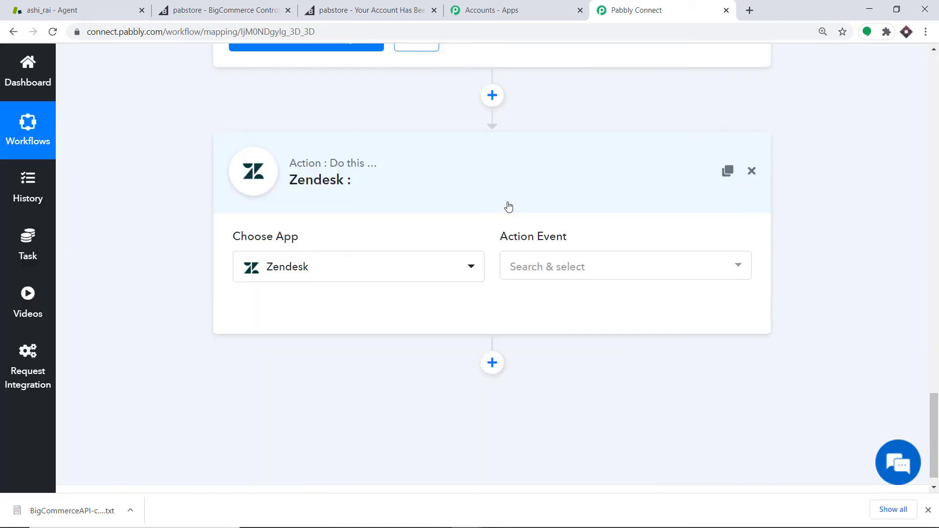
Set the Zendesk action event to Create User and open the new-credentials connection form
click(561, 269)
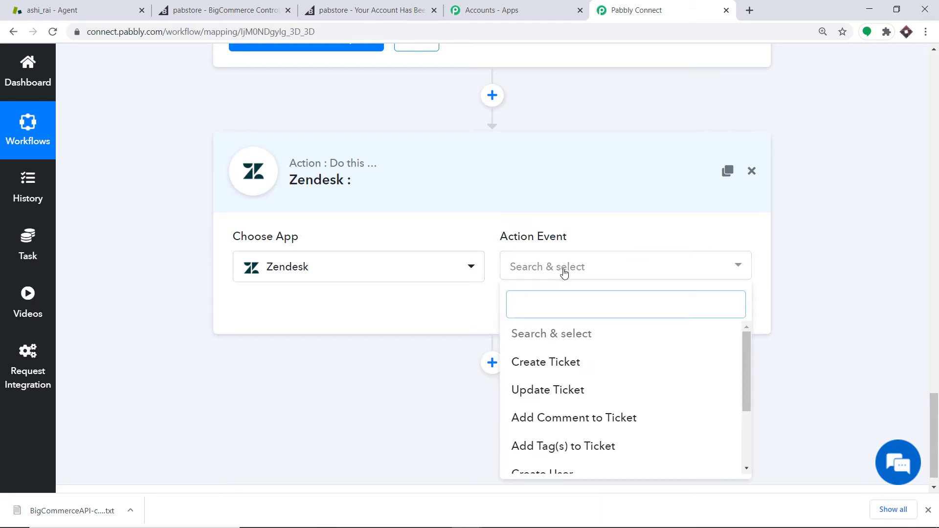
scroll(597, 346, down, 1)
click(569, 414)
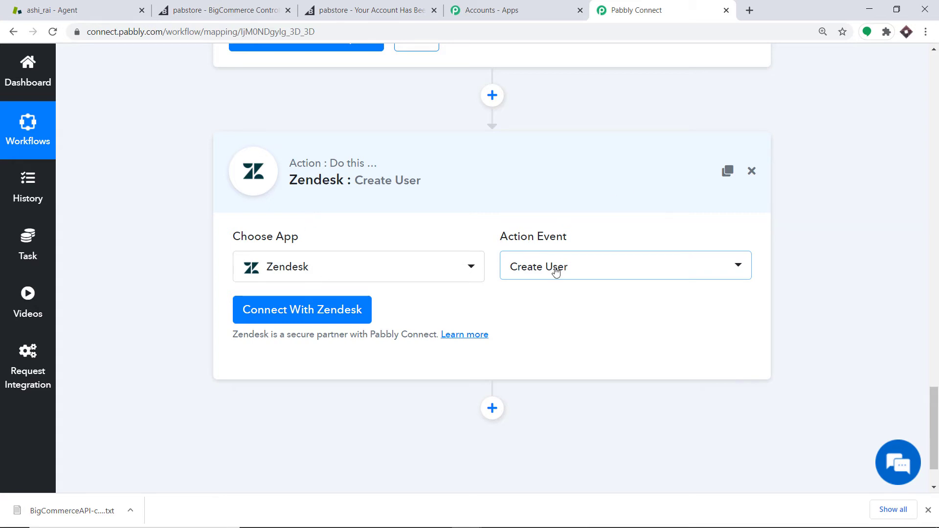
click(313, 311)
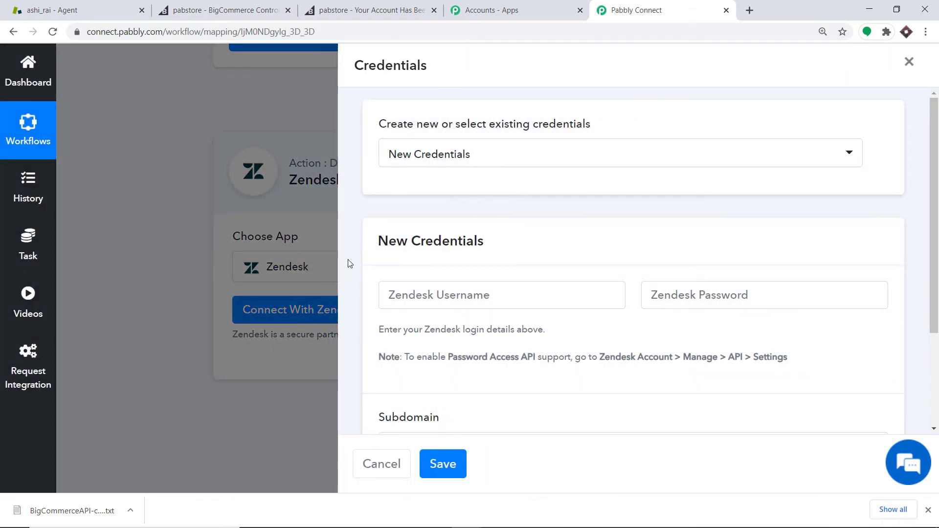
scroll(441, 185, down, 1)
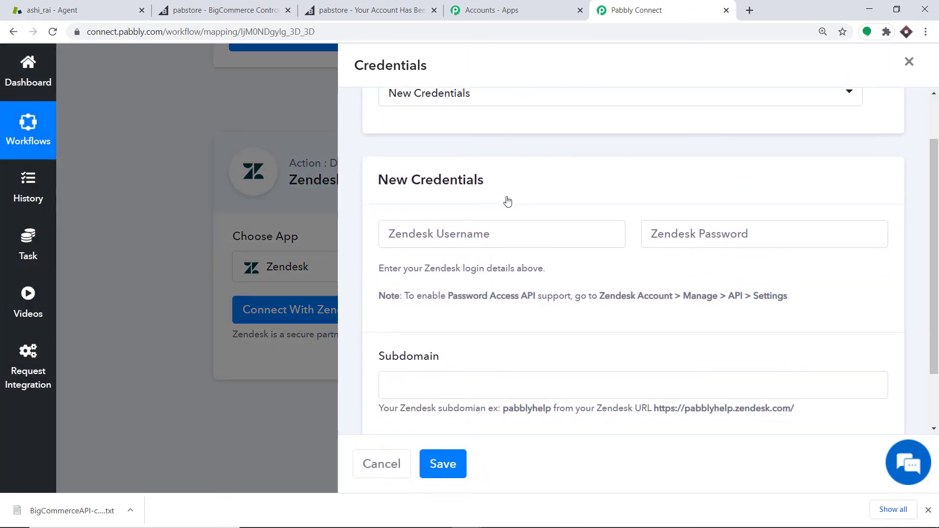
scroll(507, 201, down, 1)
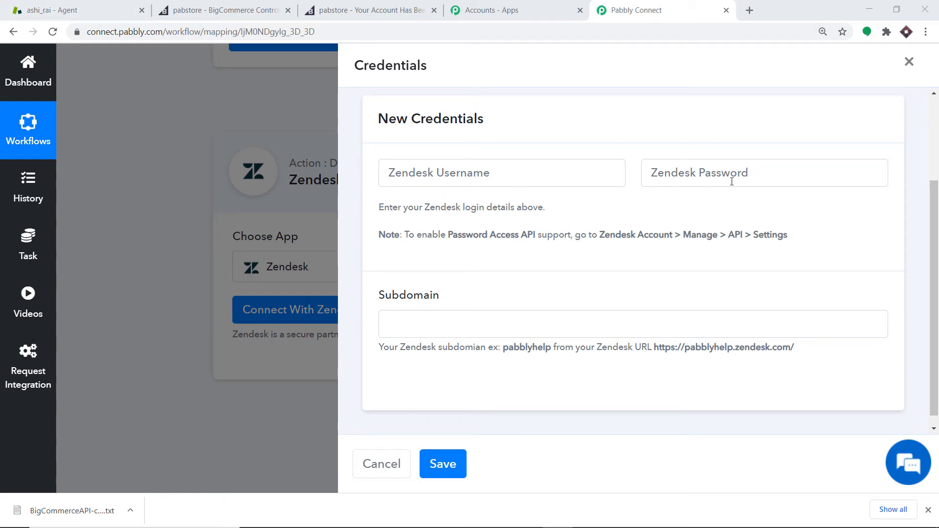
In the Zendesk admin API settings, enable Password access
click(39, 4)
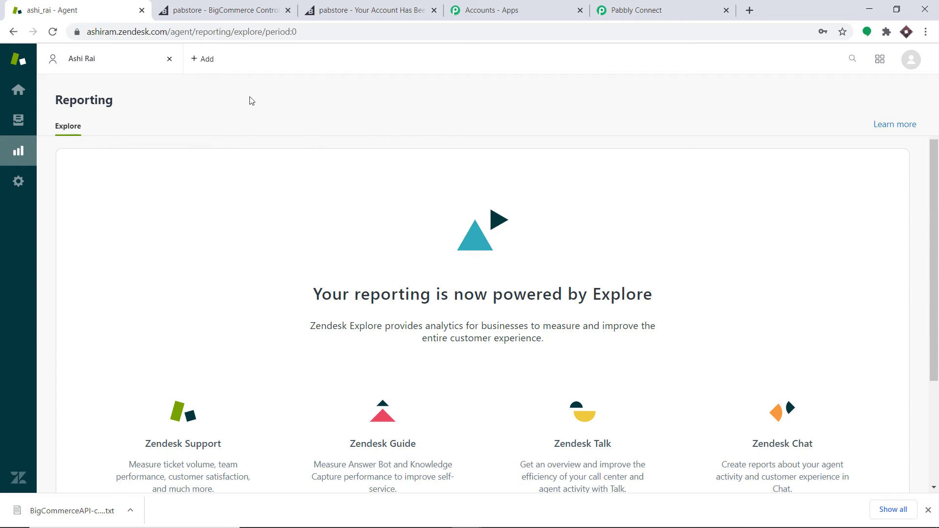
click(13, 185)
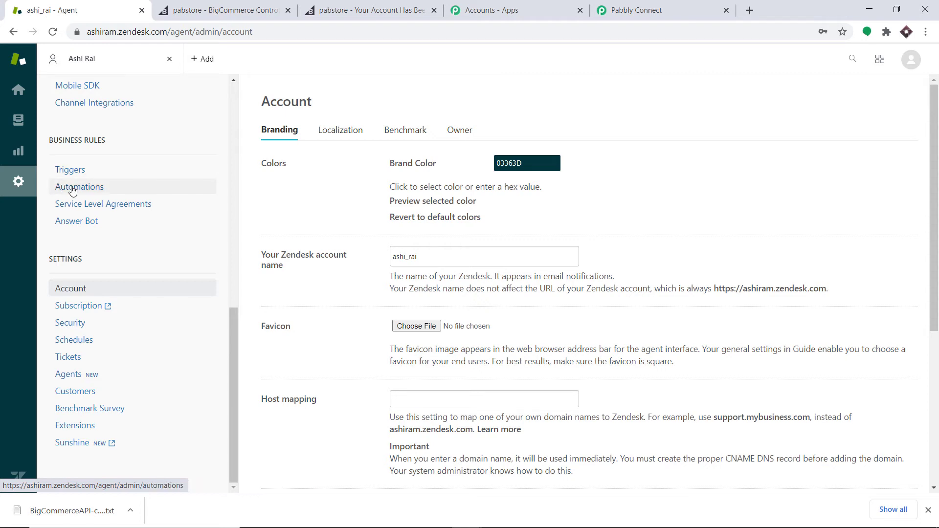
scroll(71, 190, up, 3)
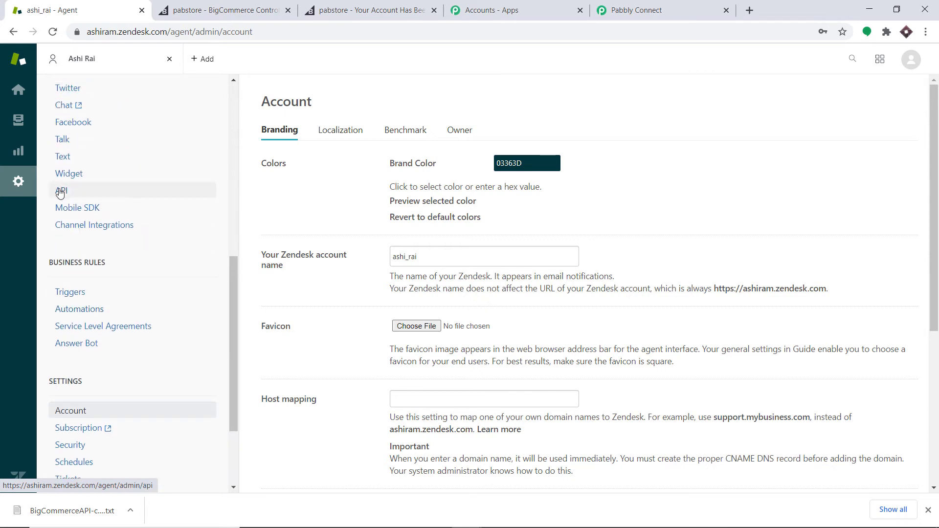
click(60, 191)
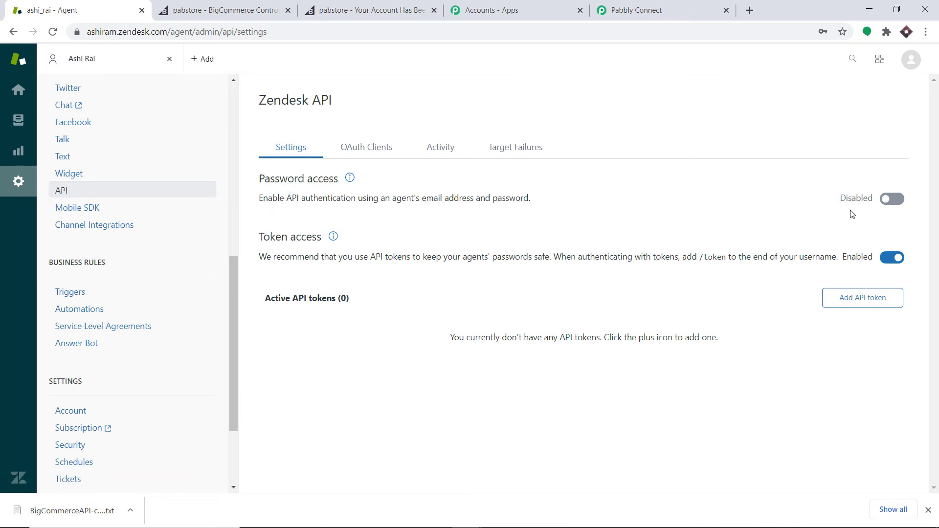
click(899, 208)
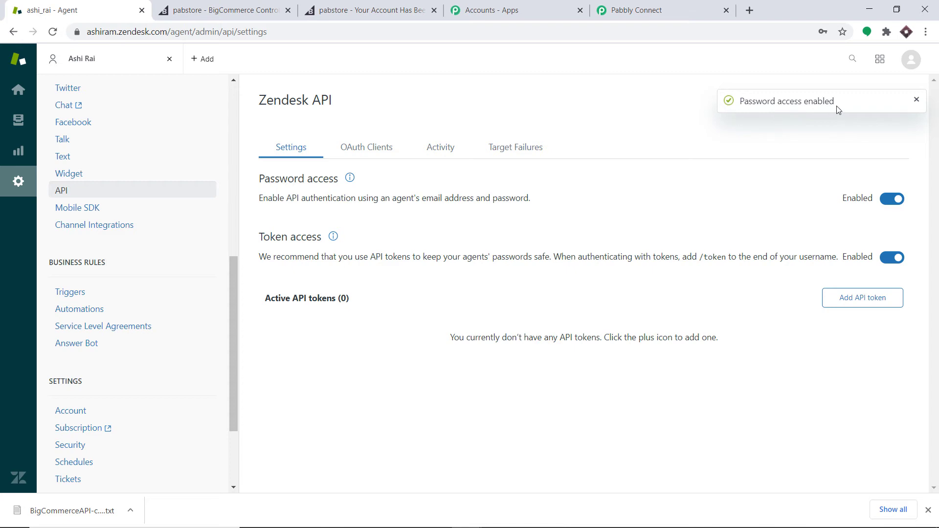
Back in the credentials form, enter the Zendesk account e-mail as the username
click(667, 7)
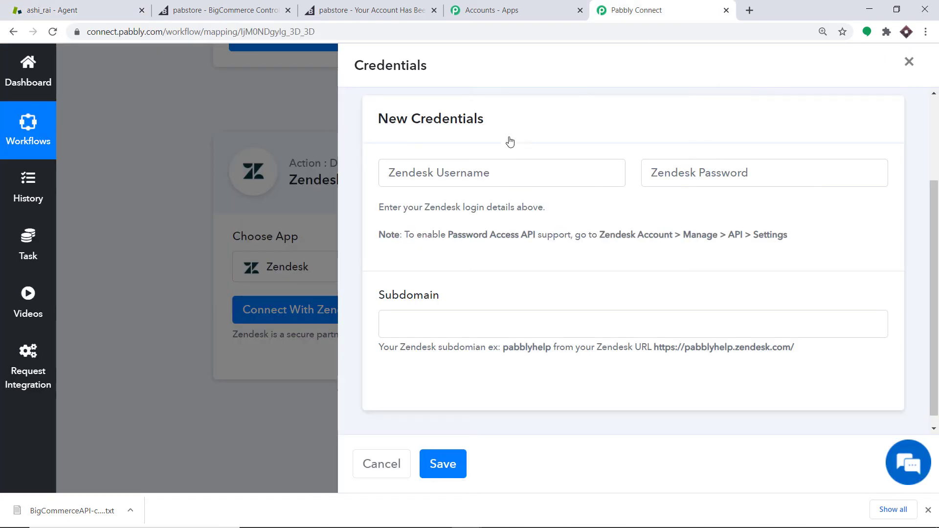
click(447, 172)
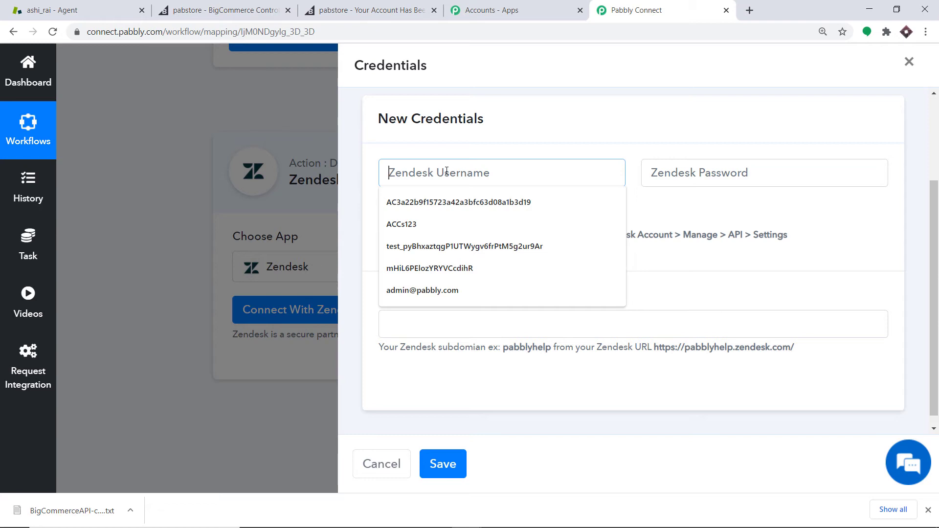
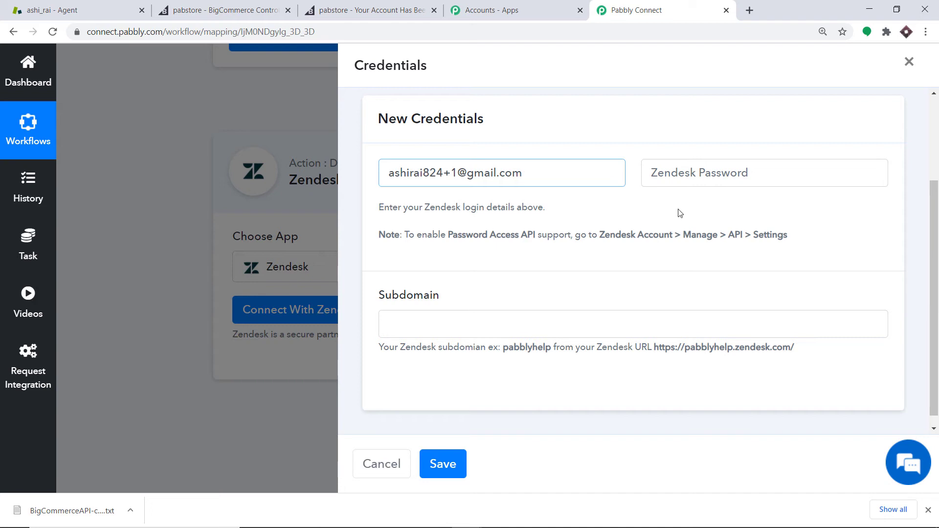
Enter the Zendesk account password in the password field
click(715, 176)
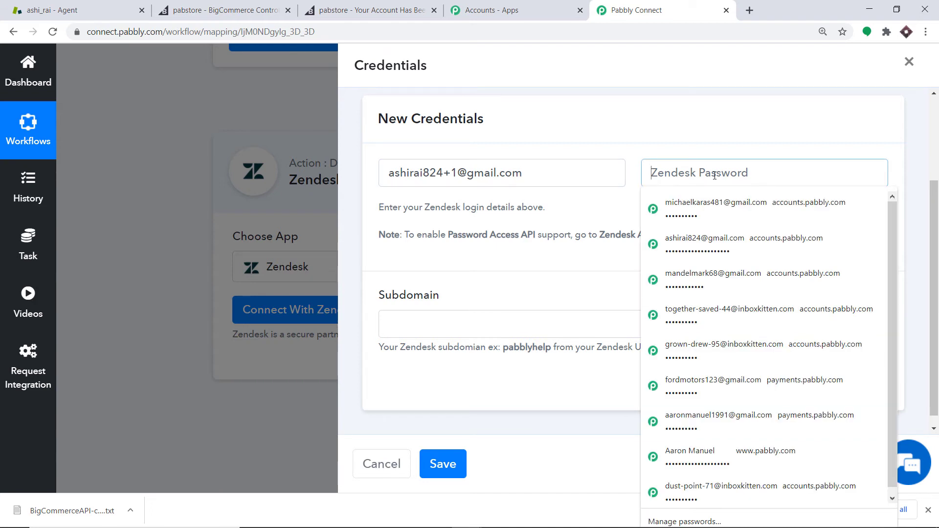
text(••)
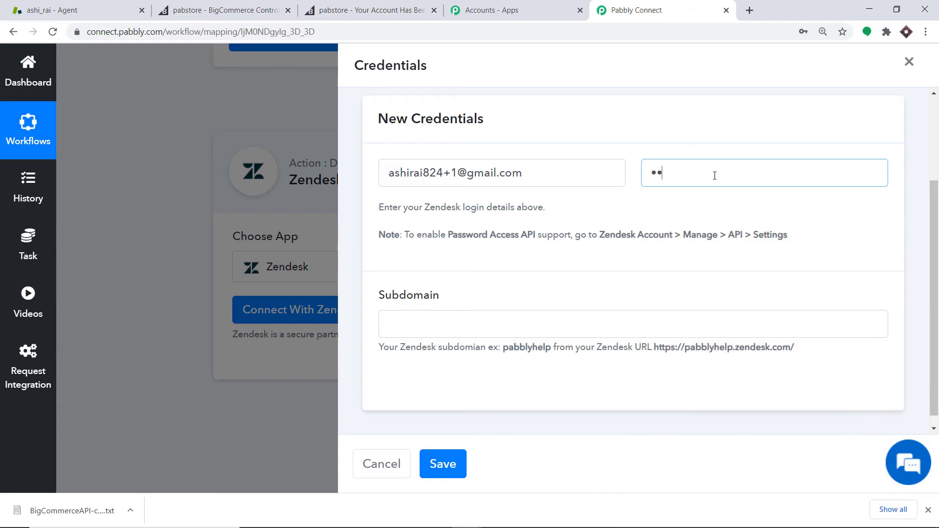
text(••)
Copy the Zendesk subdomain from the account URL and return to the credentials form
click(63, 7)
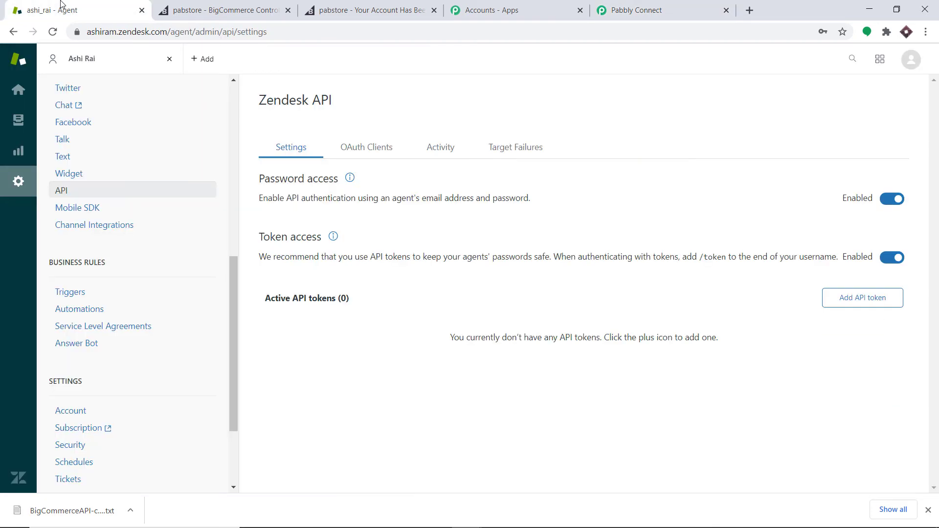
double_click(116, 33)
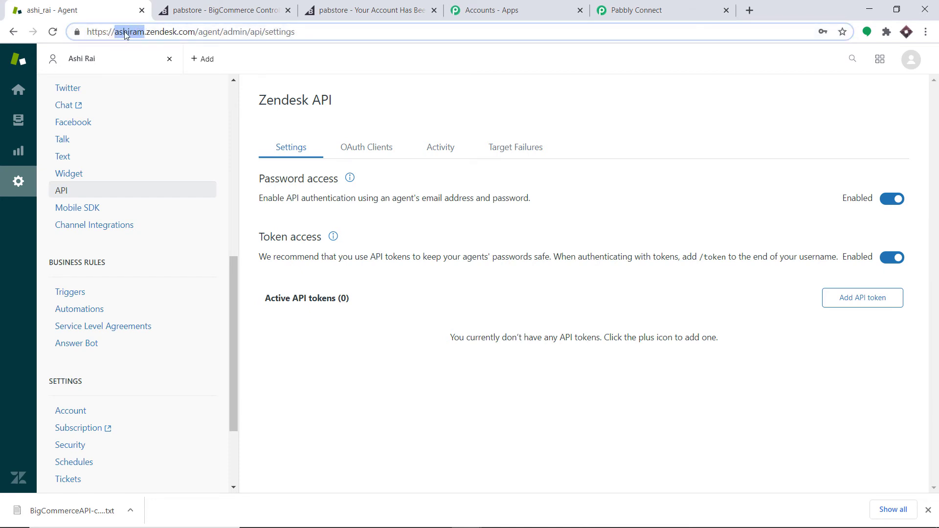
right_click(125, 33)
click(156, 97)
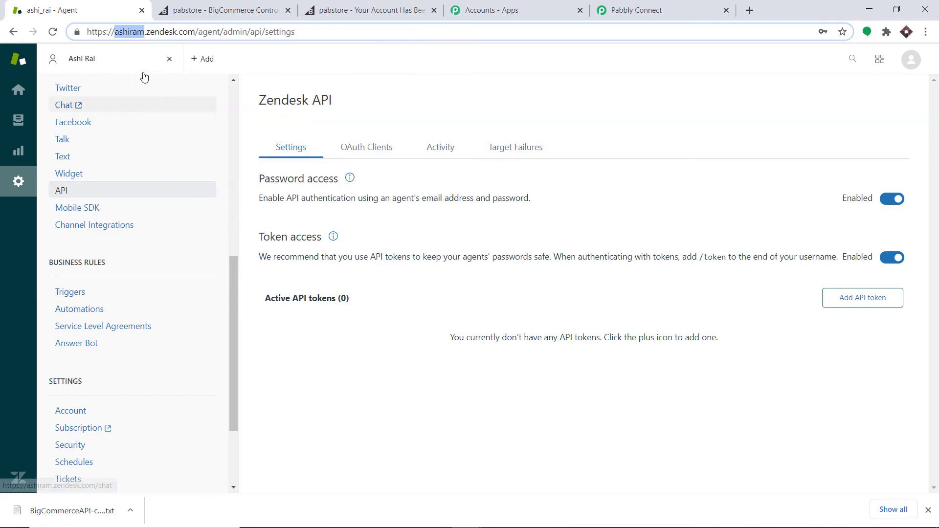
click(636, 10)
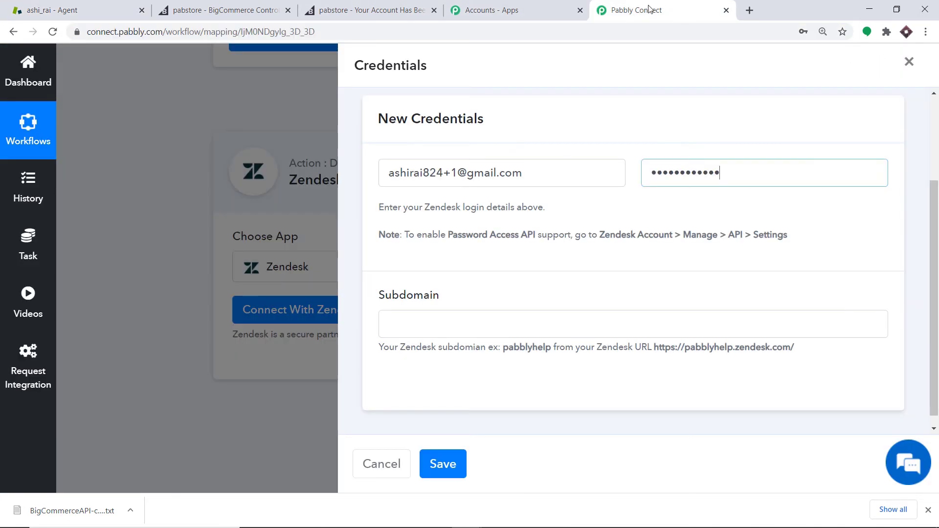
Paste the copied Zendesk subdomain into the Subdomain field and save the new credentials
click(395, 315)
right_click(394, 314)
click(420, 412)
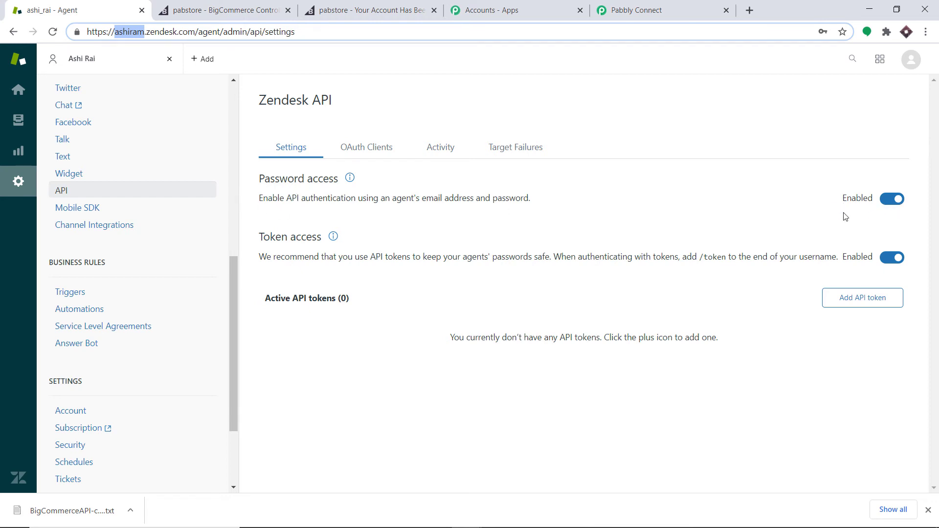
click(631, 9)
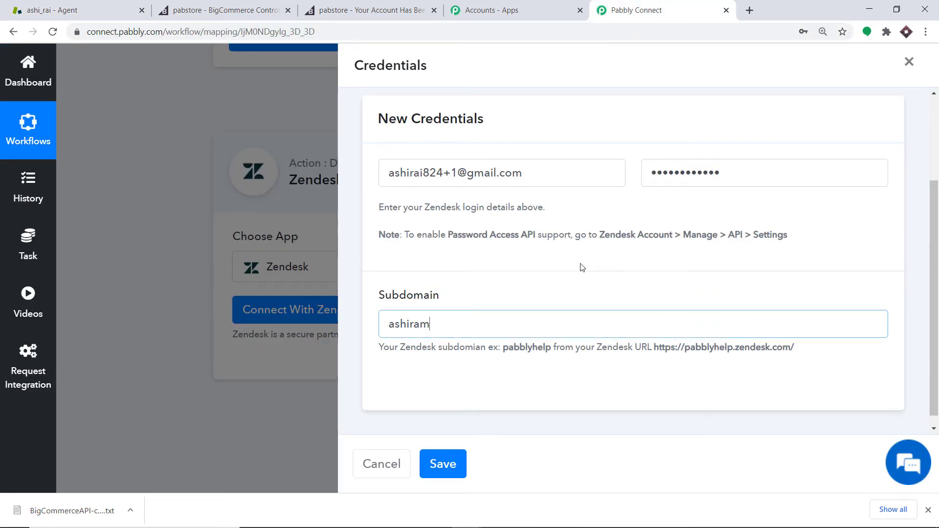
click(455, 469)
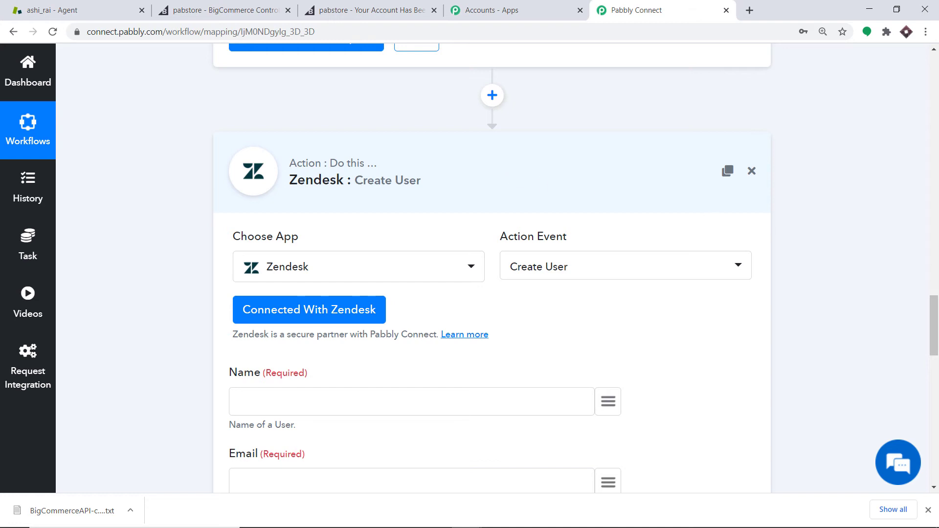
Map the Zendesk user's Name field to the BigCommerce customer's first_name
drag(936, 309, 937, 344)
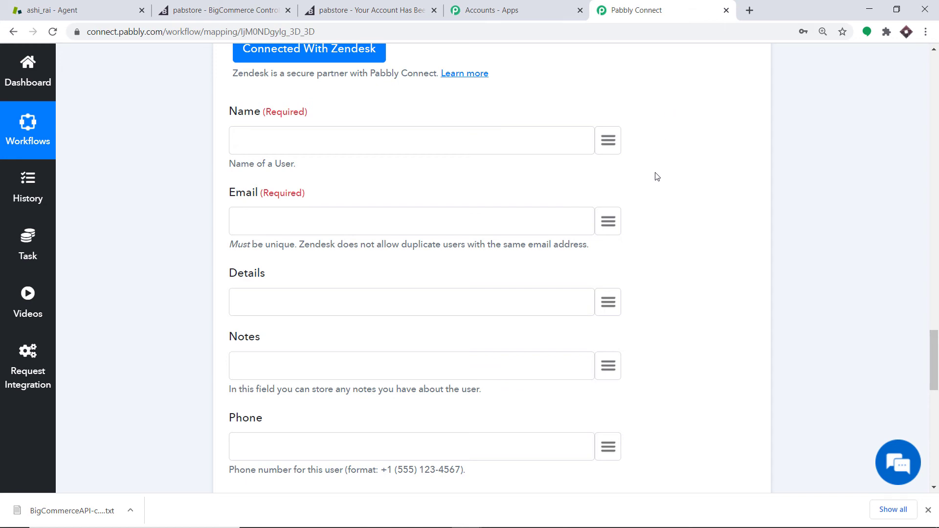
scroll(655, 177, up, 1)
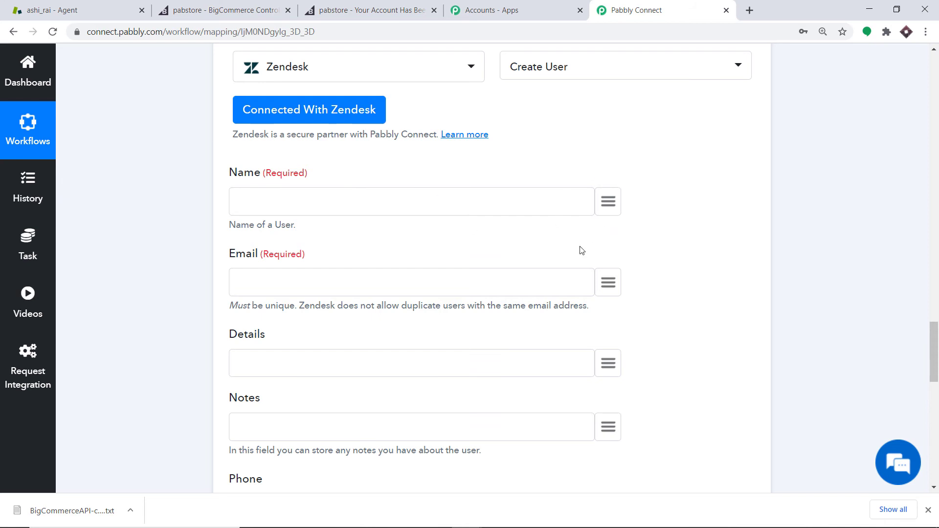
click(608, 205)
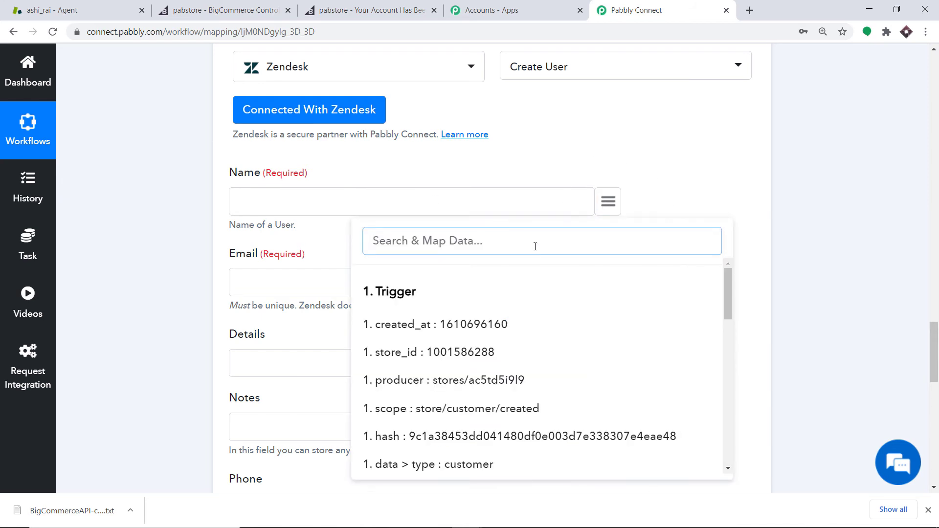
text(name)
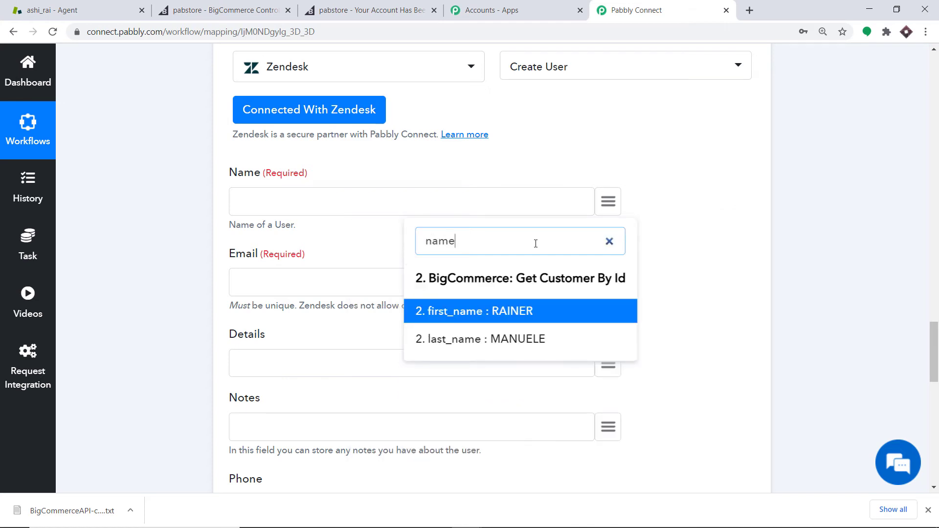
click(496, 308)
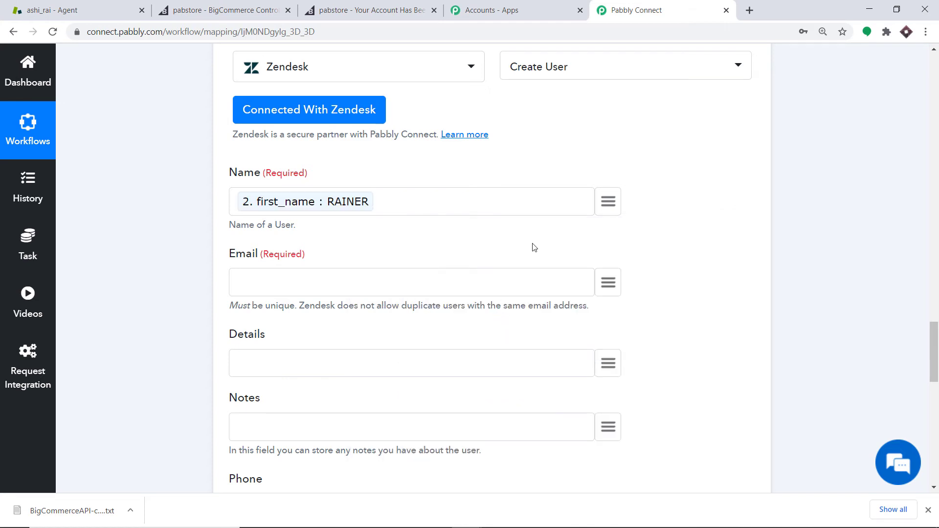
Map the Email field to the BigCommerce customer's email
scroll(534, 247, down, 1)
click(609, 223)
text(e)
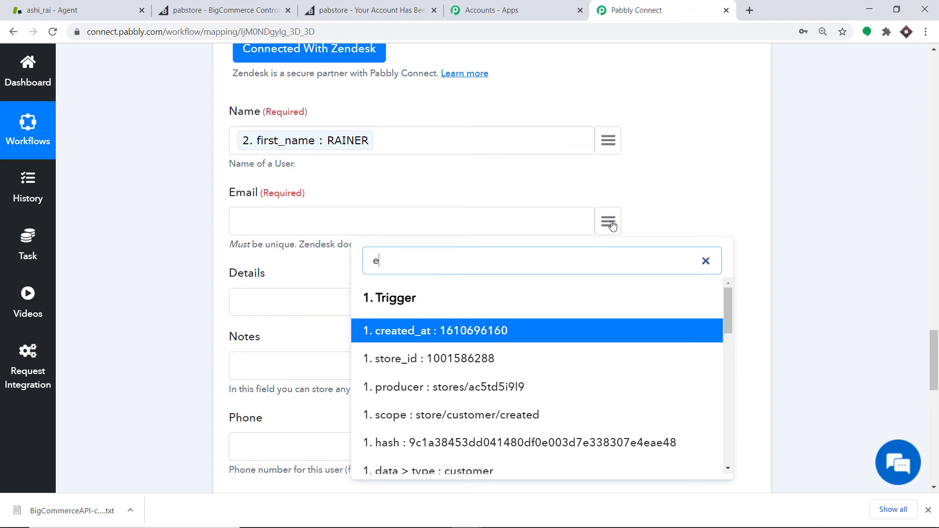
text(mail)
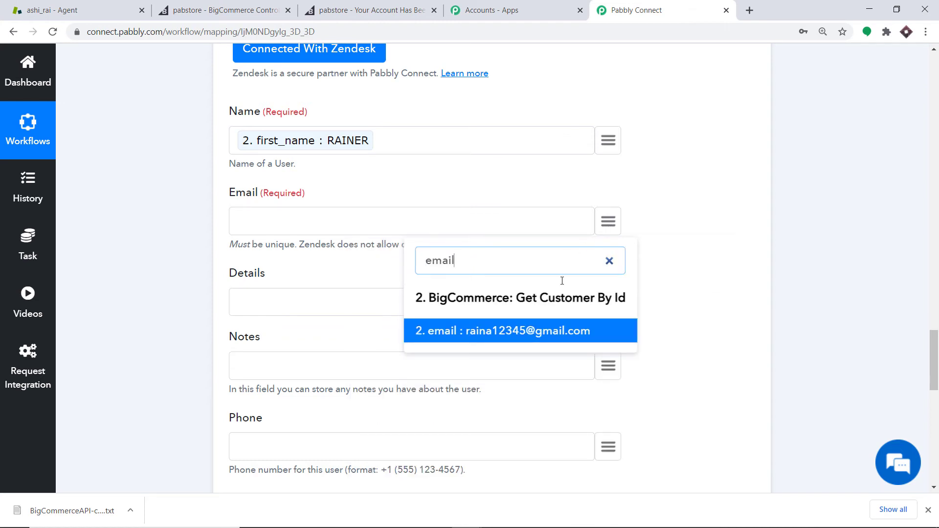
click(558, 338)
Map the Details field to the BigCommerce customer's company
click(609, 300)
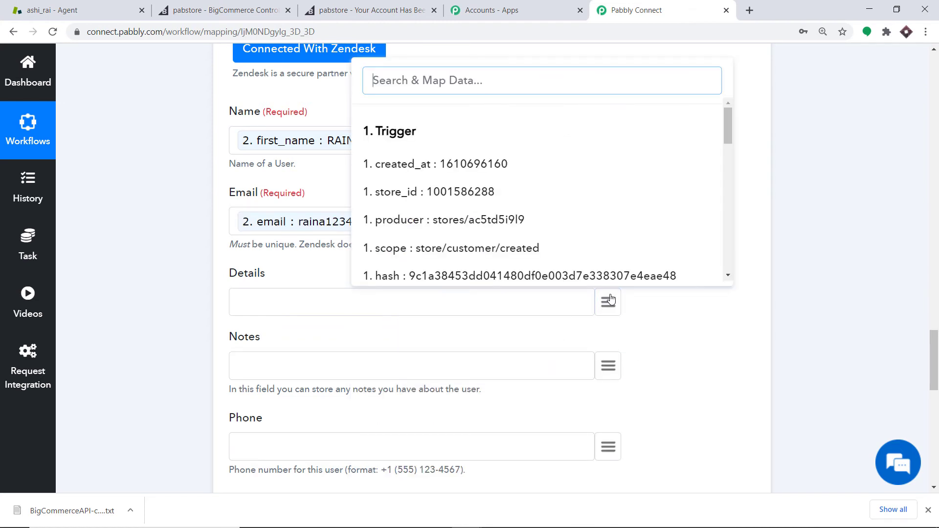
text(de)
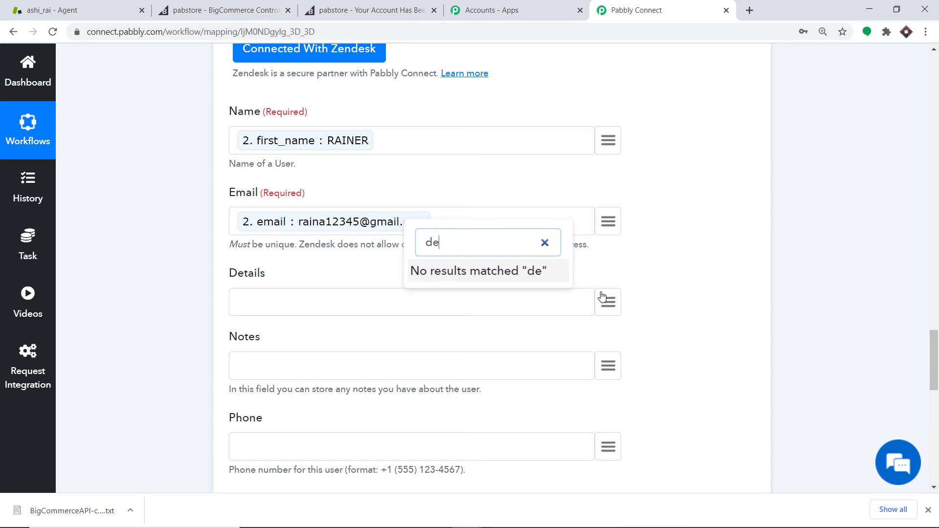
key(BackSpace)
key(BackSpace)
scroll(598, 198, down, 5)
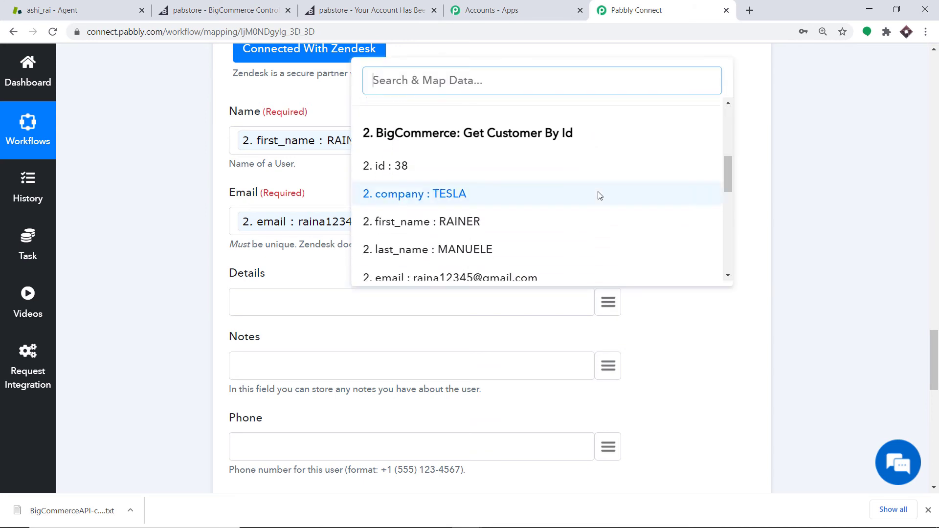
click(499, 197)
Enter BigCommerce as the tag for the new Zendesk user
scroll(497, 210, down, 3)
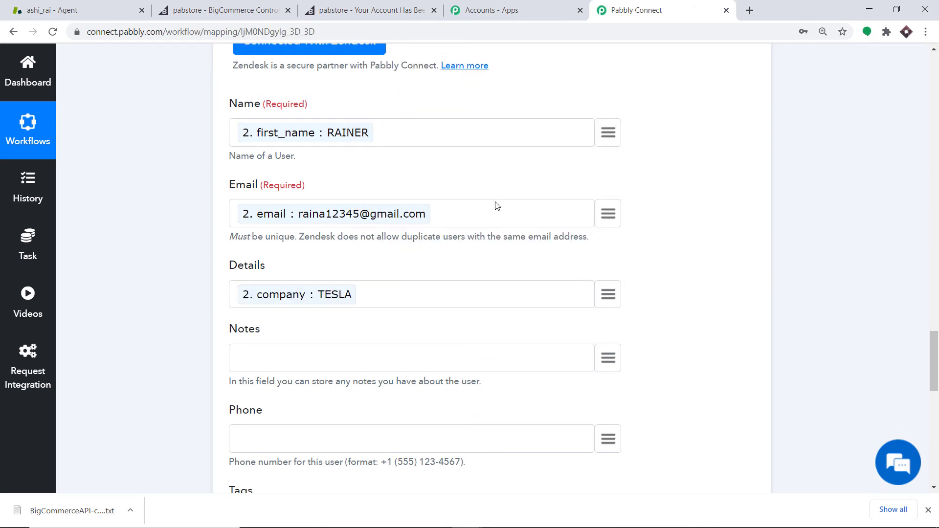
scroll(609, 264, down, 3)
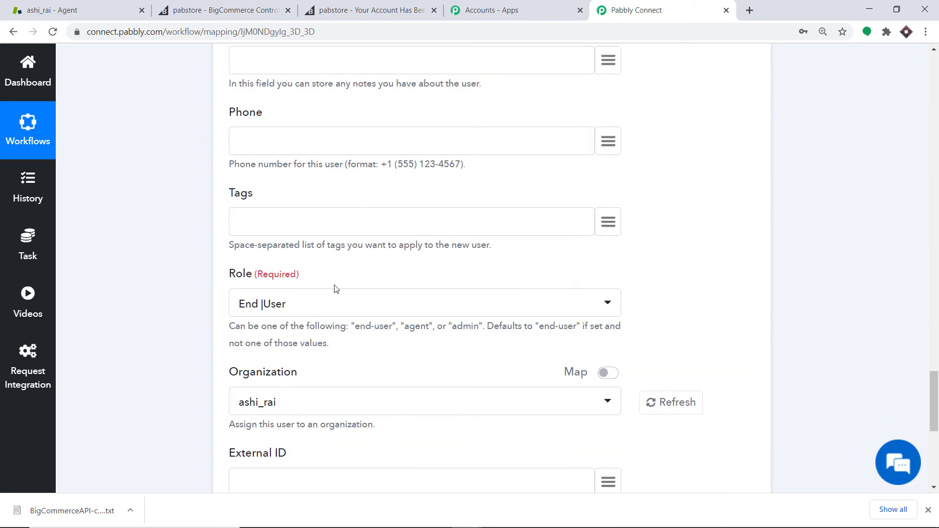
click(609, 224)
click(327, 217)
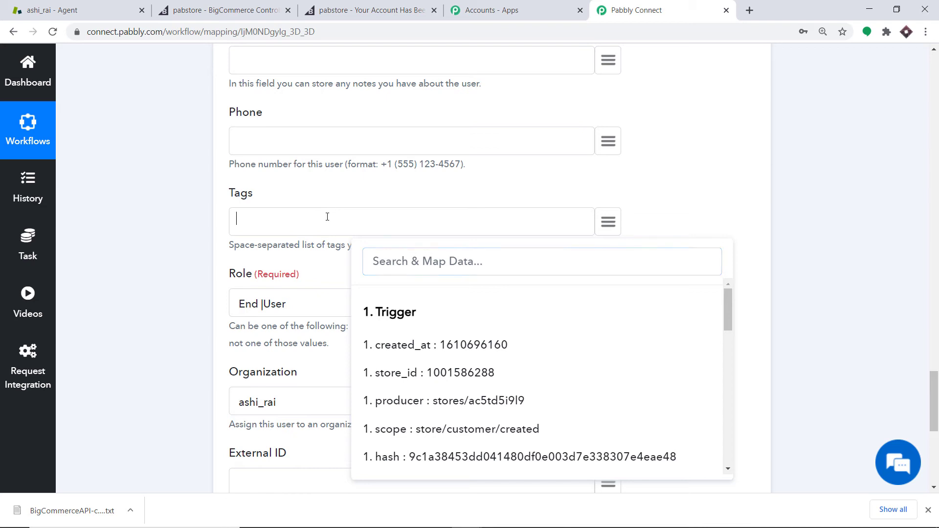
text(BigCommerce)
click(340, 188)
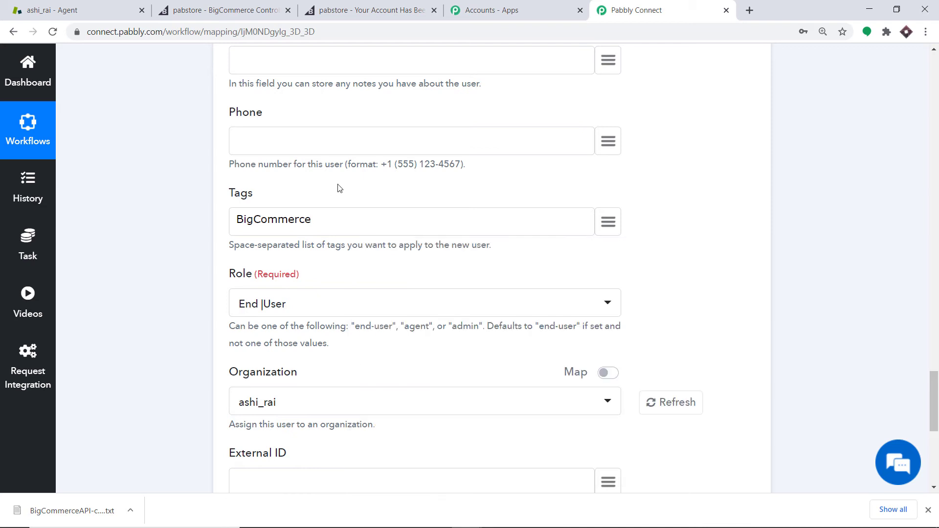
Save the Zendesk Create User action and send a test request
scroll(347, 188, down, 3)
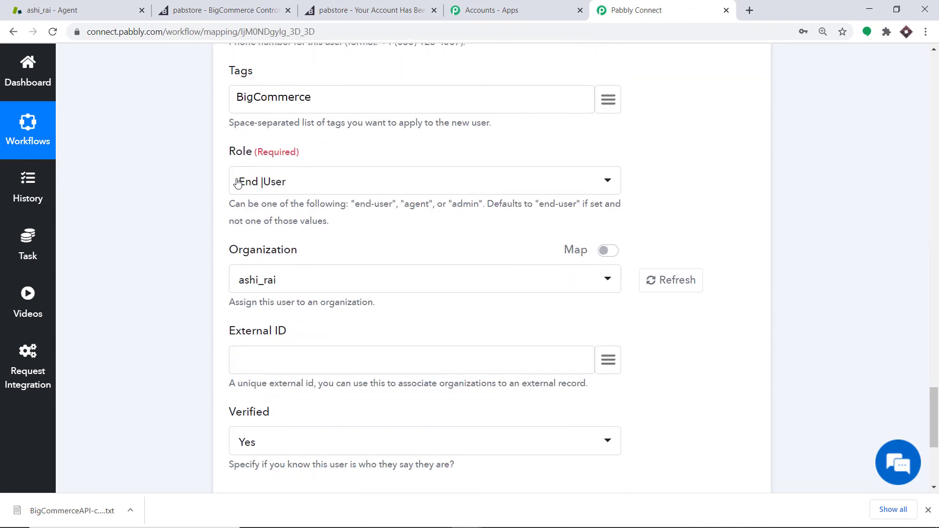
scroll(372, 196, down, 1)
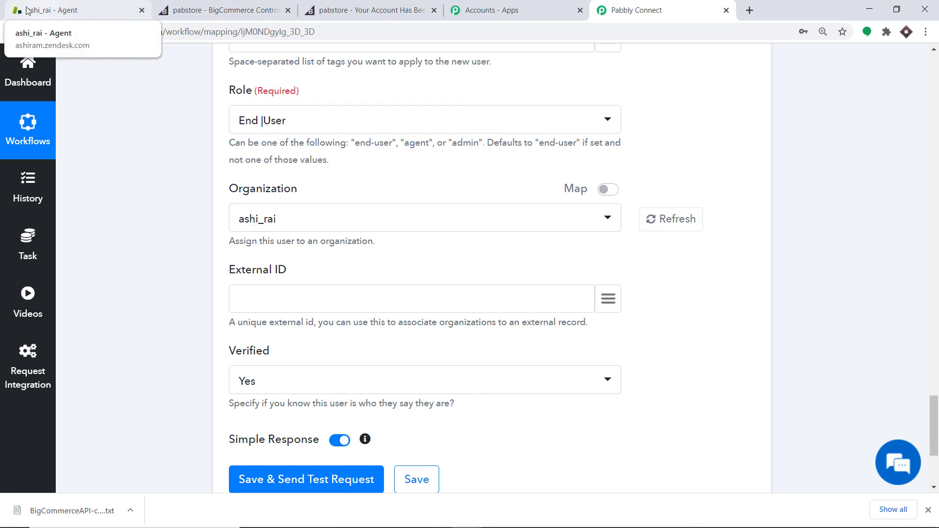
scroll(358, 260, down, 1)
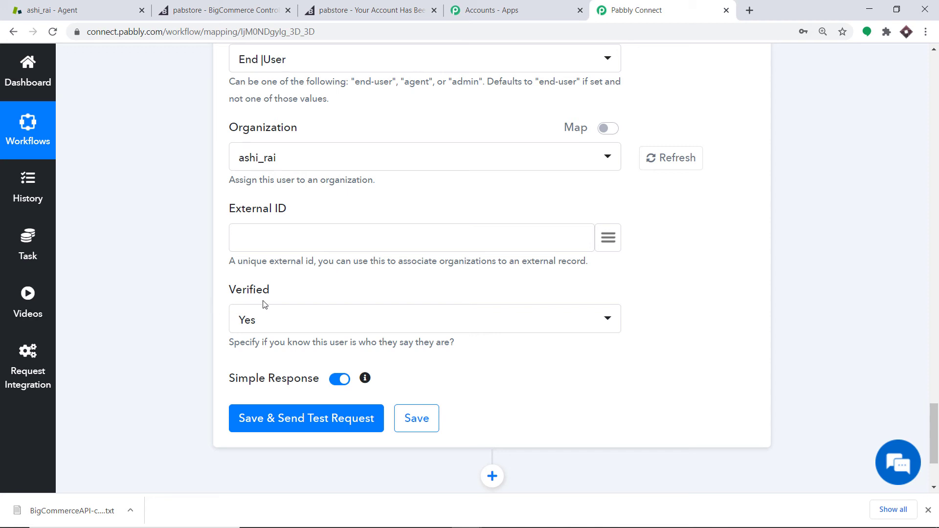
click(286, 429)
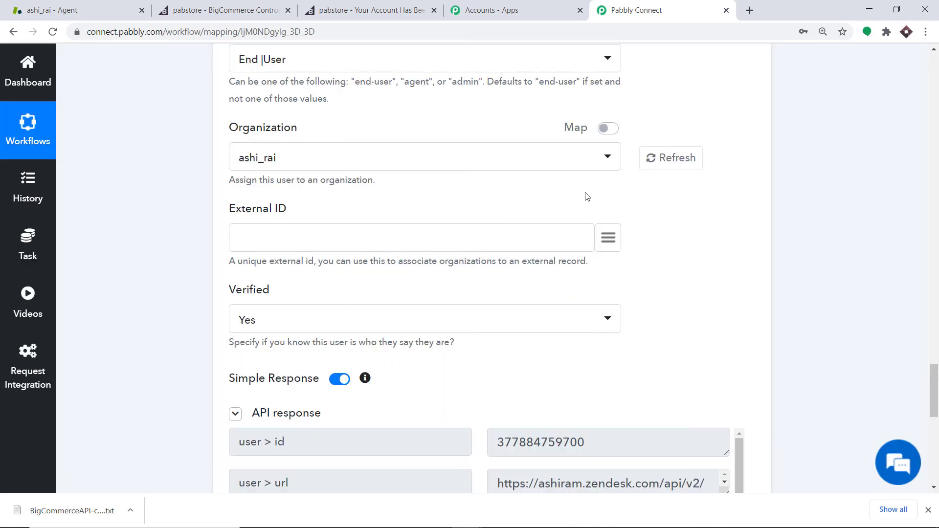
Check the Zendesk People list in the admin settings for the newly created user
scroll(586, 232, down, 4)
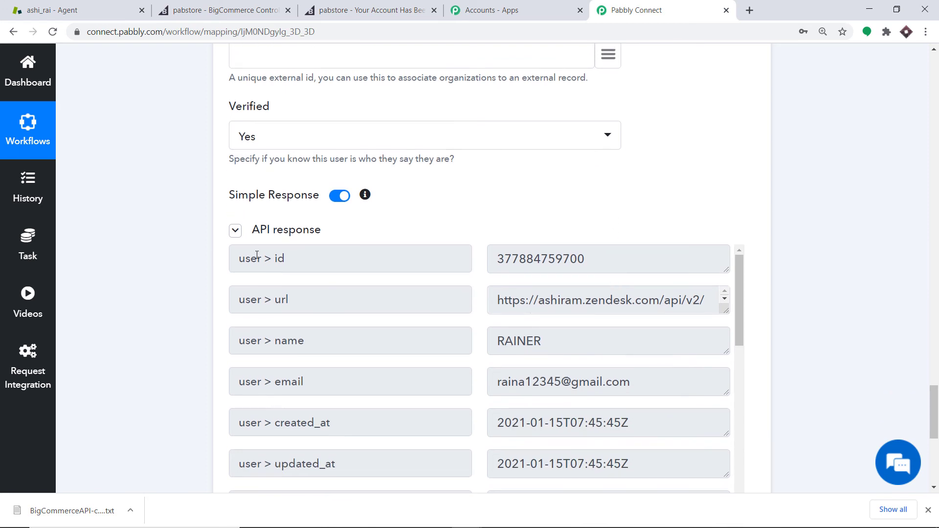
click(74, 4)
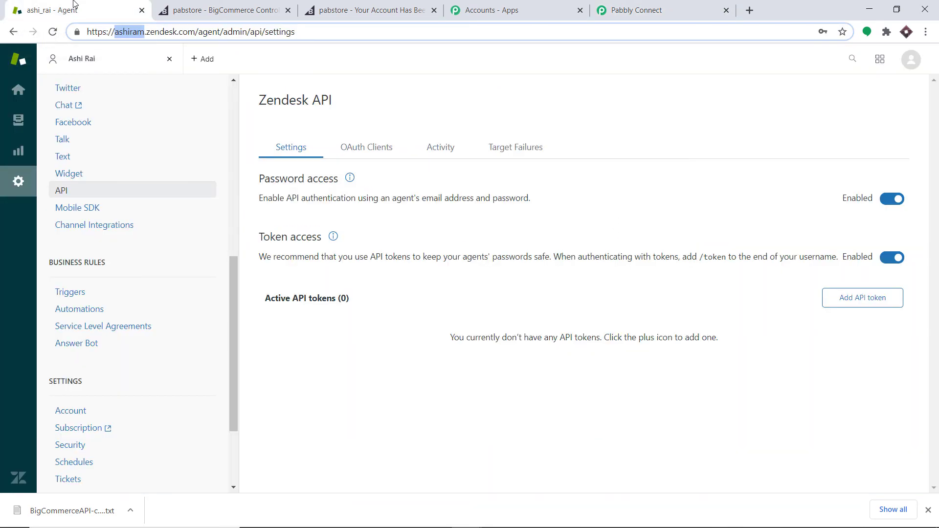
click(166, 155)
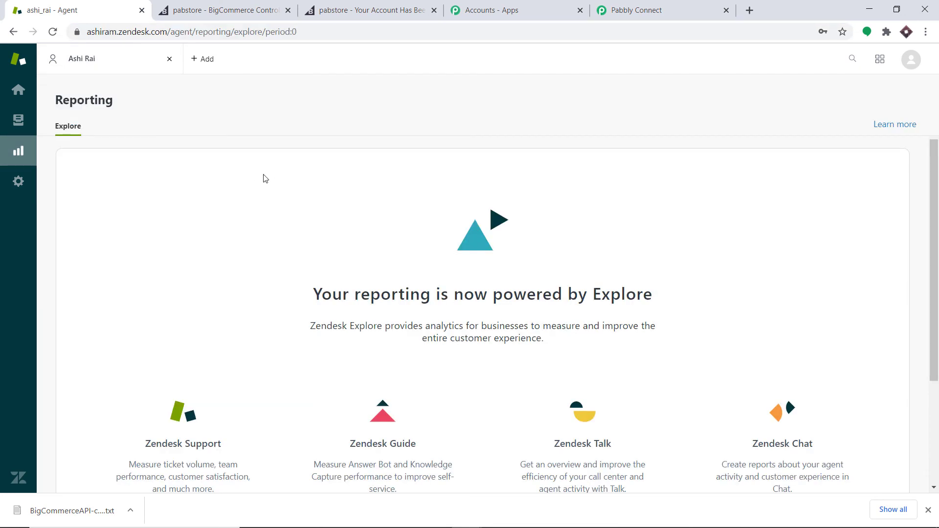
click(17, 180)
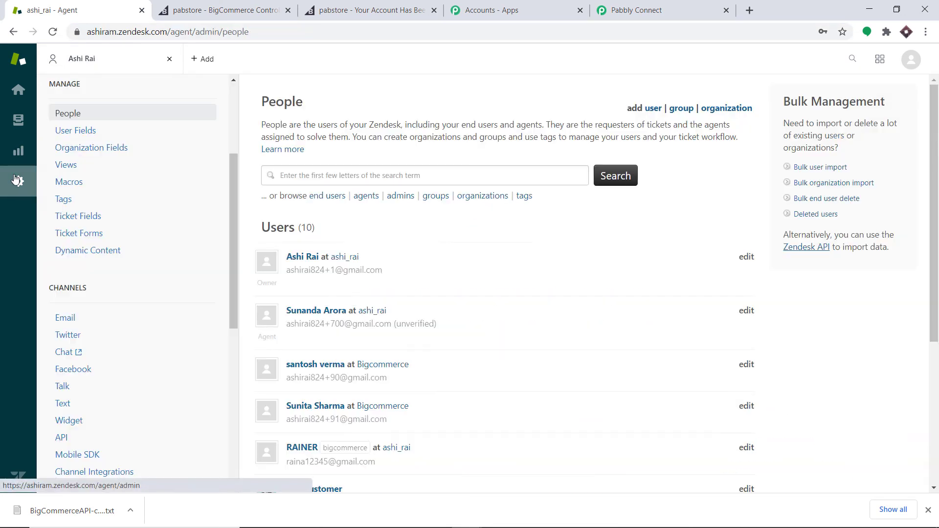
click(60, 117)
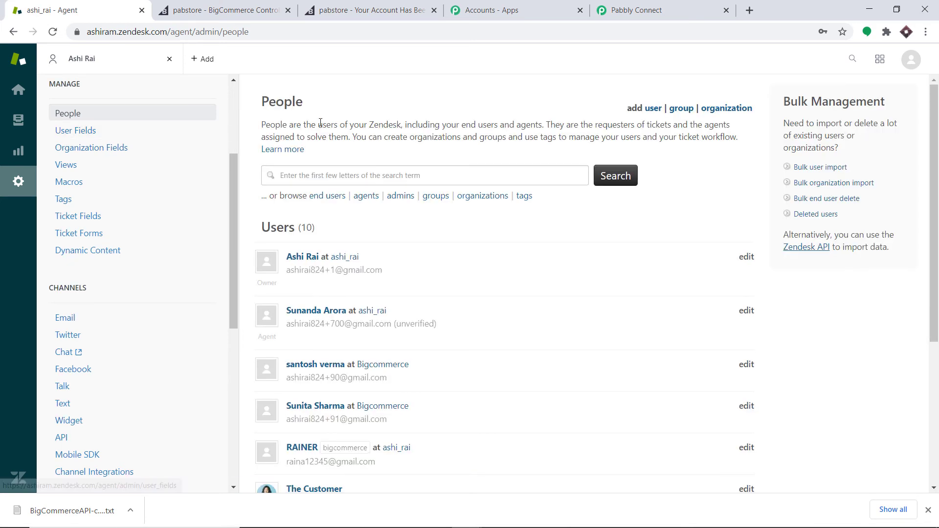
scroll(398, 103, down, 3)
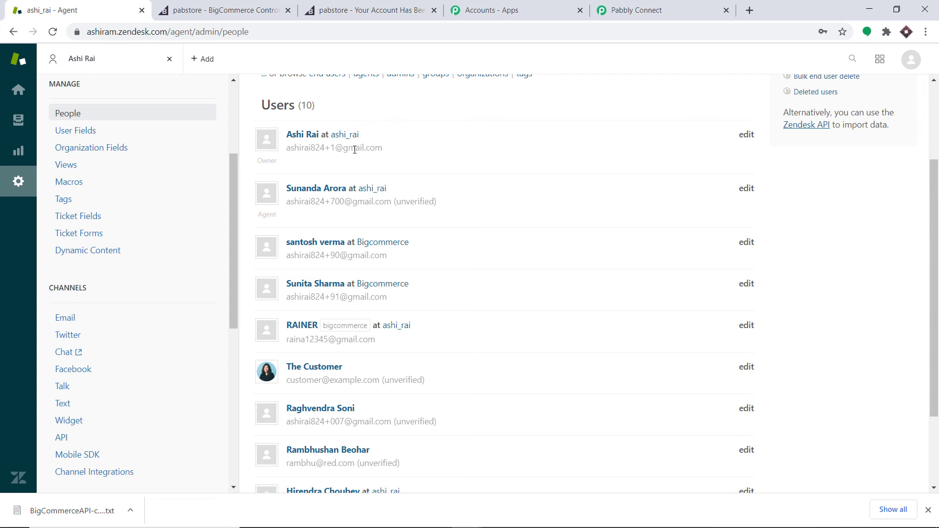
scroll(355, 152, down, 3)
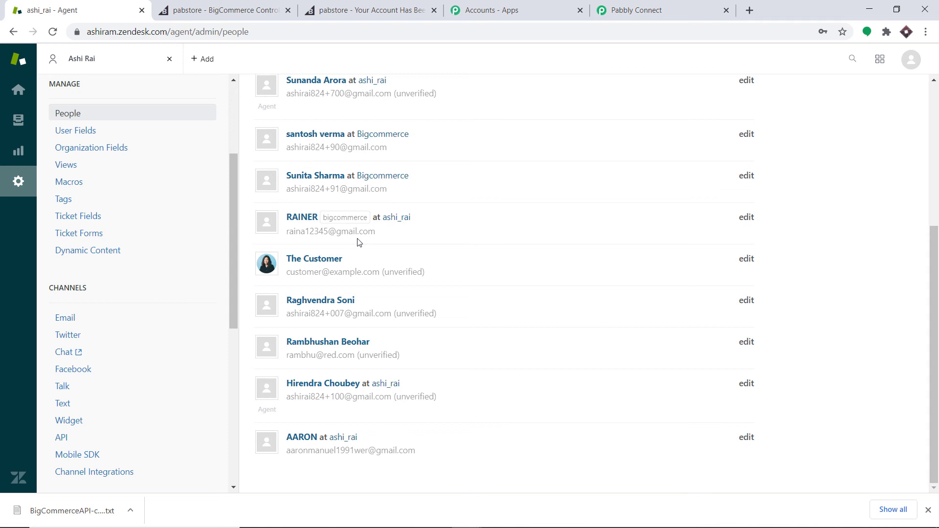
Collapse the workflow steps to review the trigger and both actions together
click(652, 4)
scroll(934, 357, up, 7)
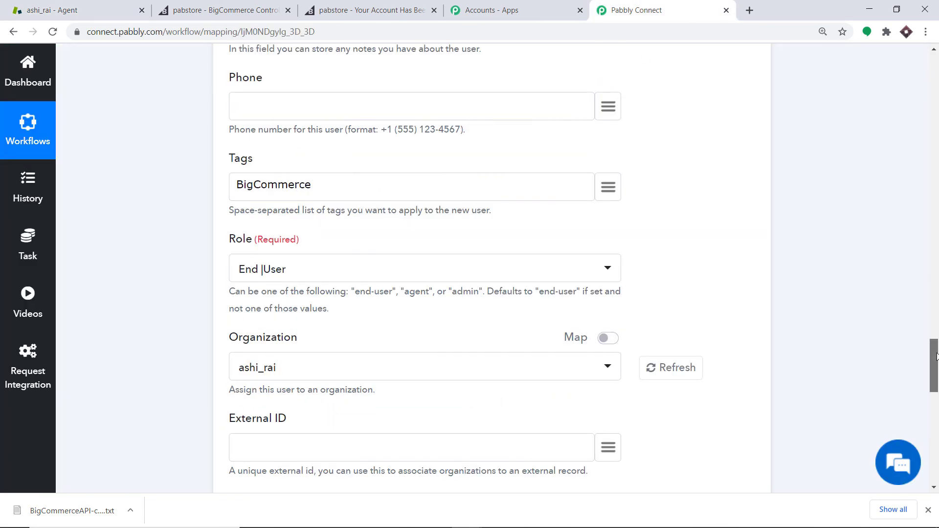
scroll(934, 357, up, 12)
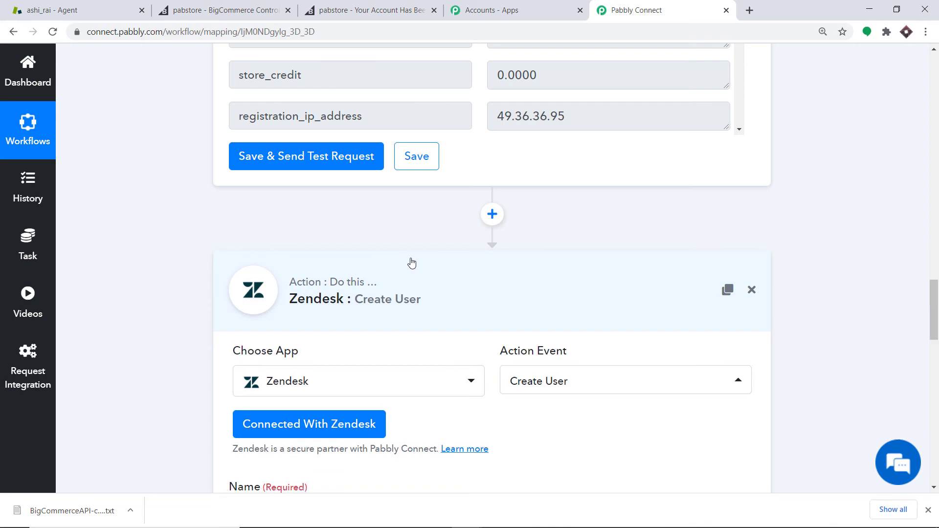
click(411, 263)
scroll(936, 342, up, 15)
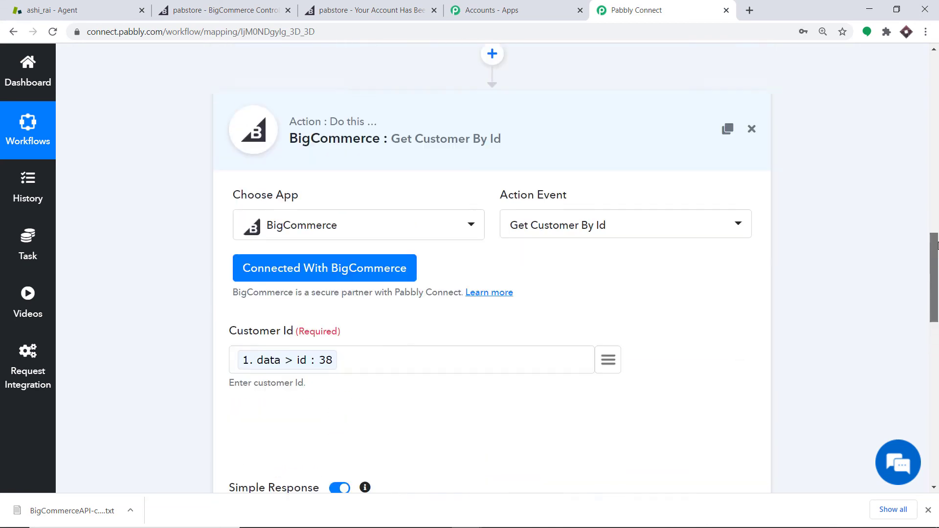
scroll(935, 245, up, 3)
click(440, 223)
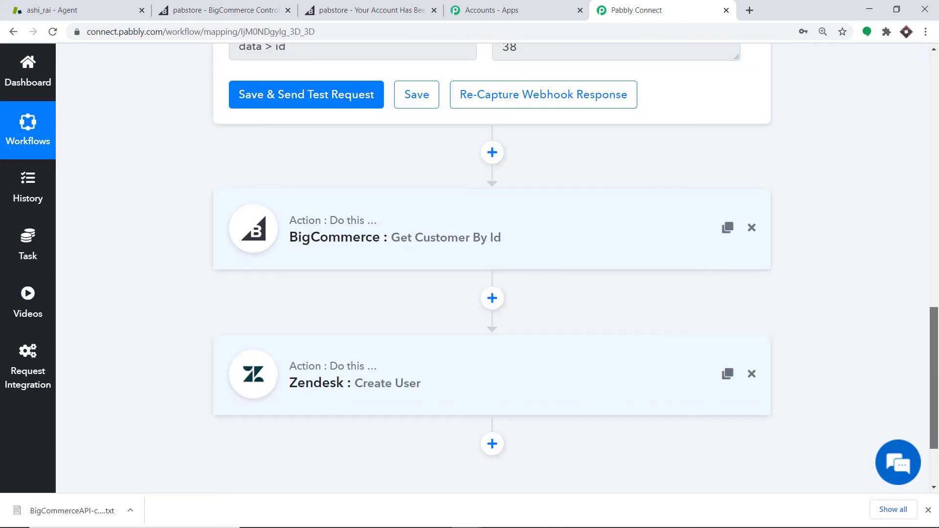
scroll(936, 245, up, 12)
click(410, 146)
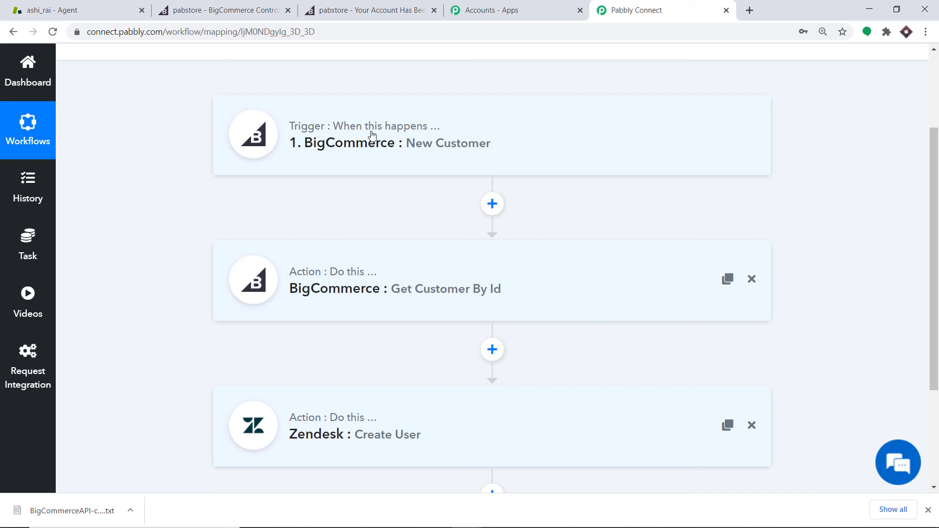
Open the BigCommerce storefront, sign out of the current customer account, and go to the account registration page
click(264, 4)
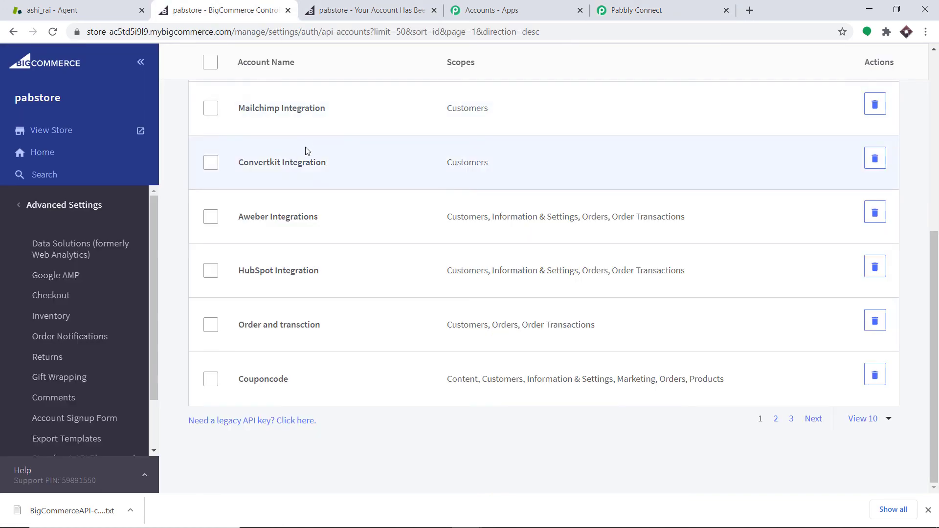
click(86, 134)
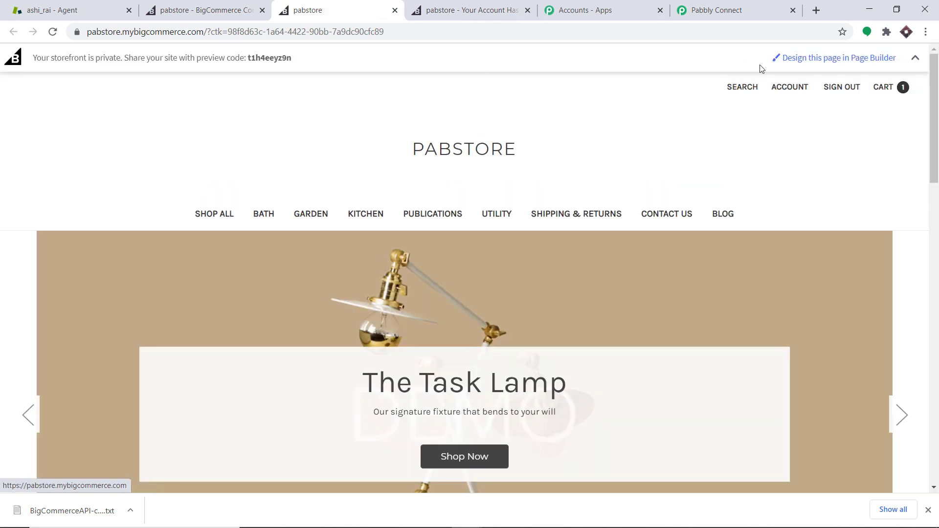
click(844, 91)
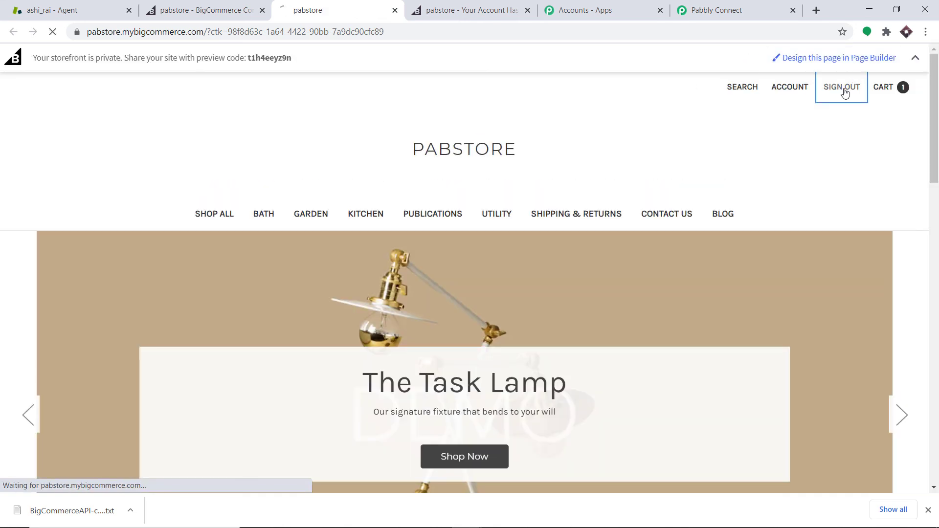
scroll(485, 185, down, 4)
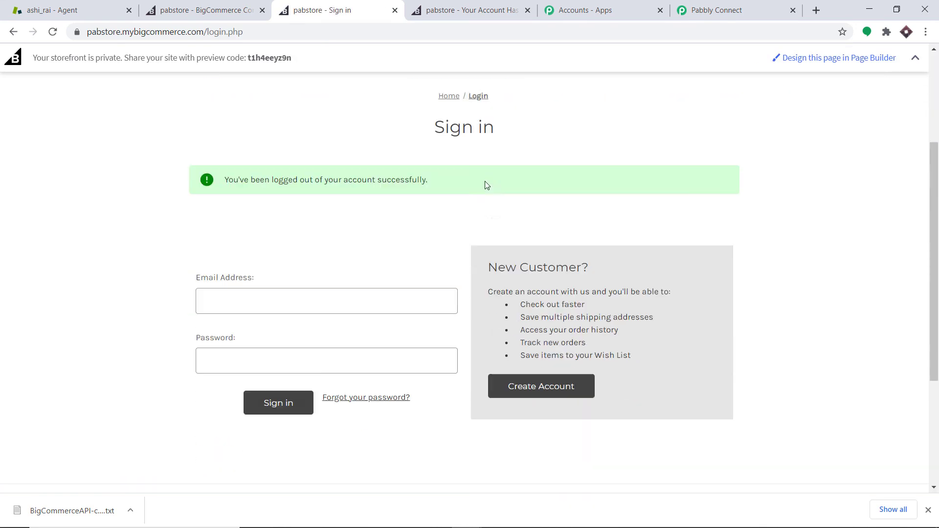
scroll(643, 165, up, 4)
click(844, 90)
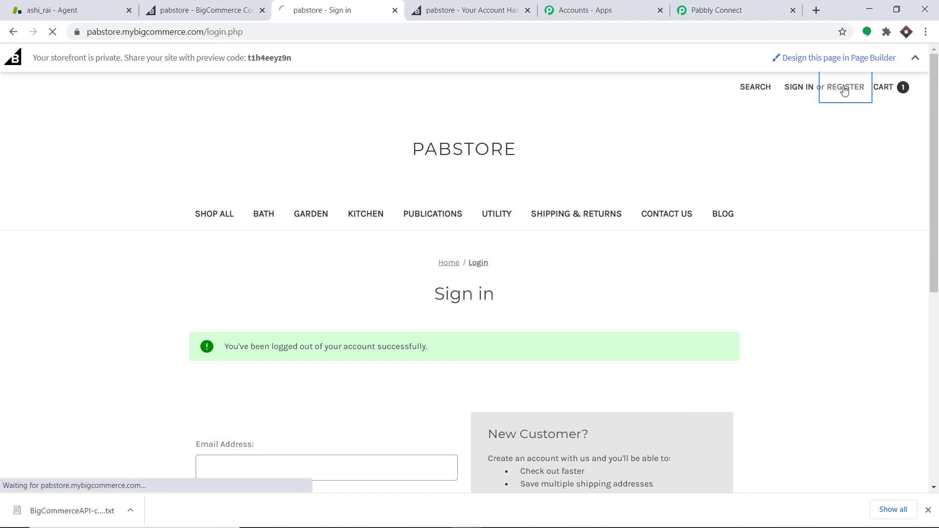
scroll(692, 152, down, 2)
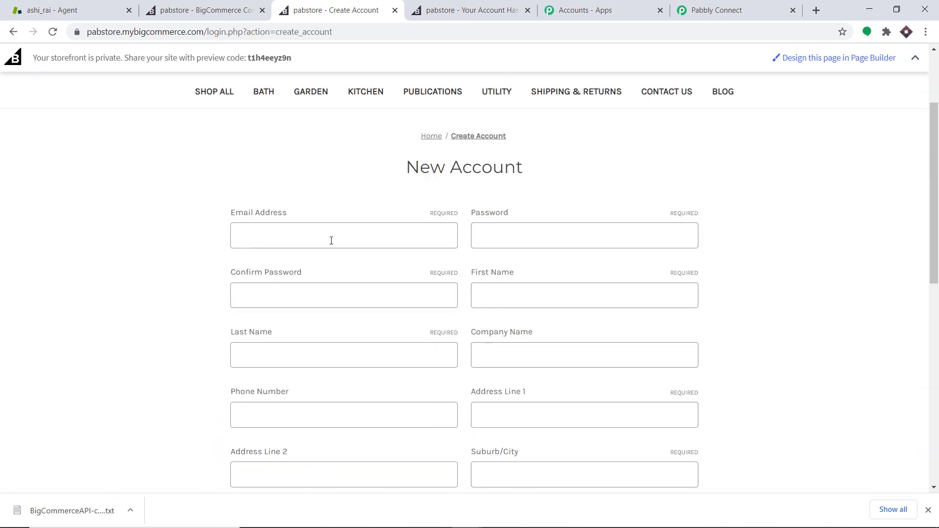
Autofill the New Account form, then edit the customer's email address and first name to make them unique
click(331, 239)
key(Down)
key(Return)
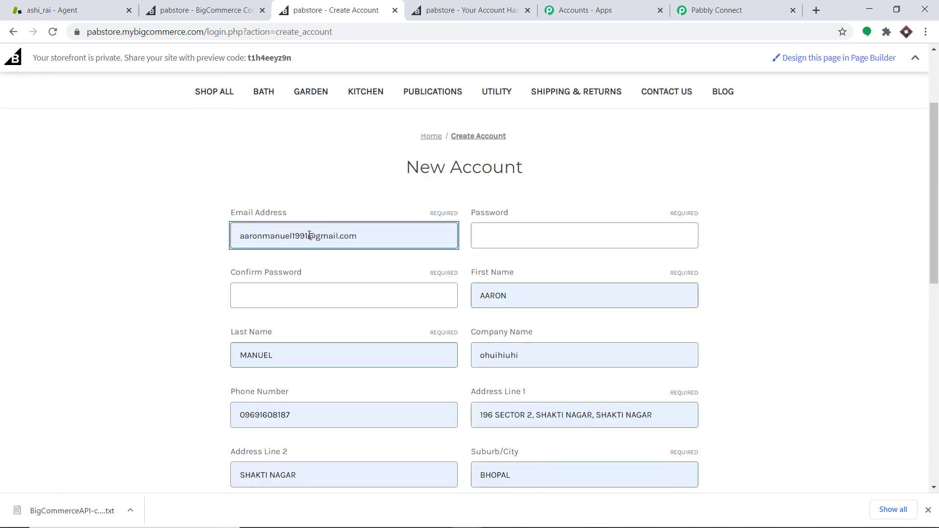
click(309, 236)
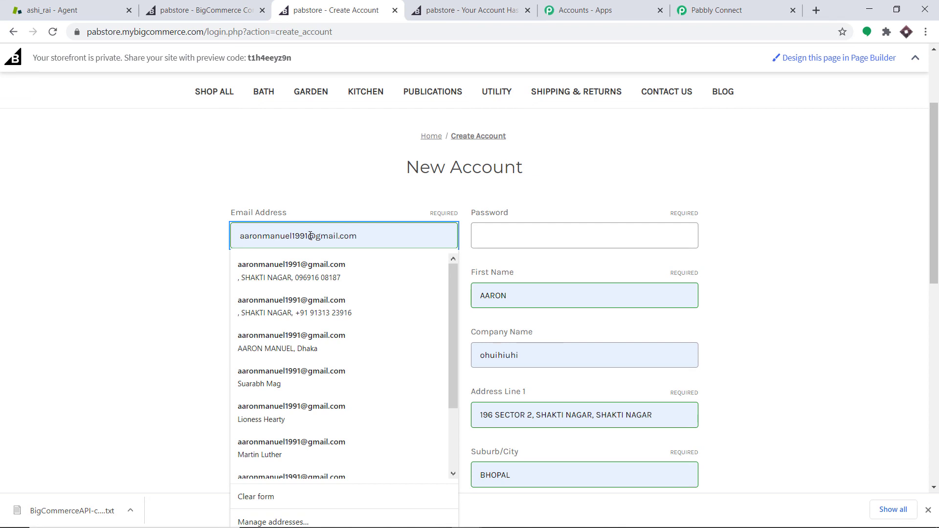
text(123)
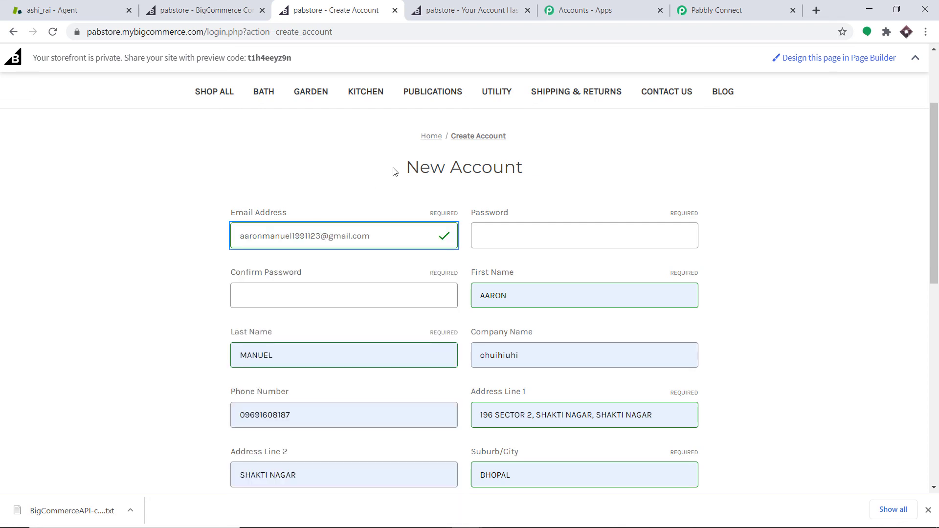
click(507, 293)
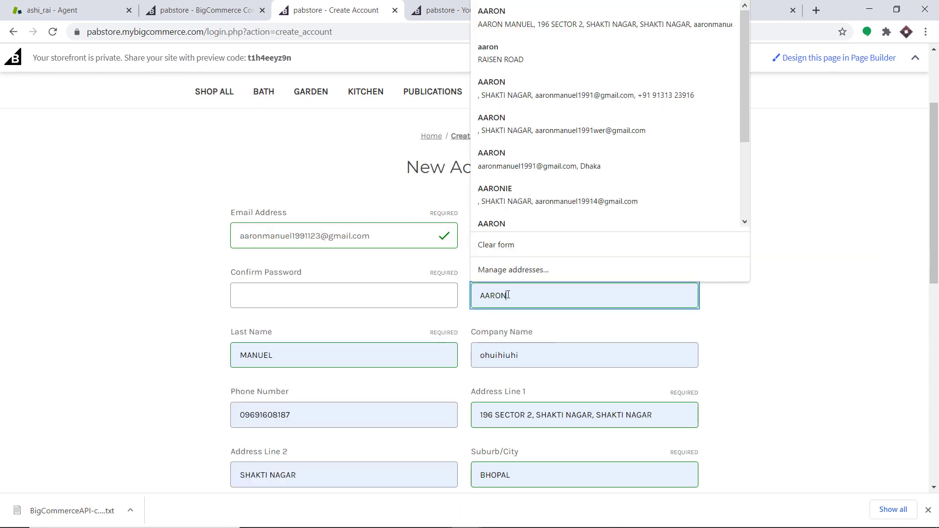
key(BackSpace)
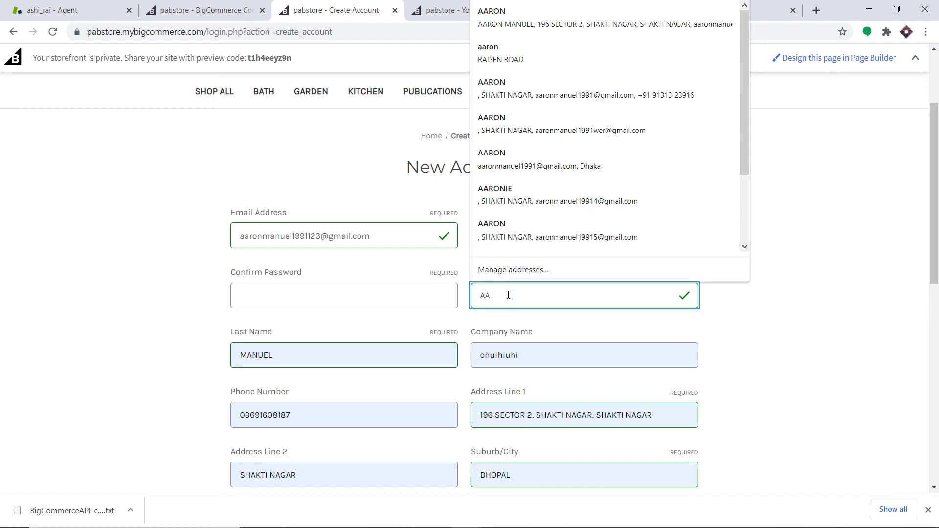
key(BackSpace)
text(RO)
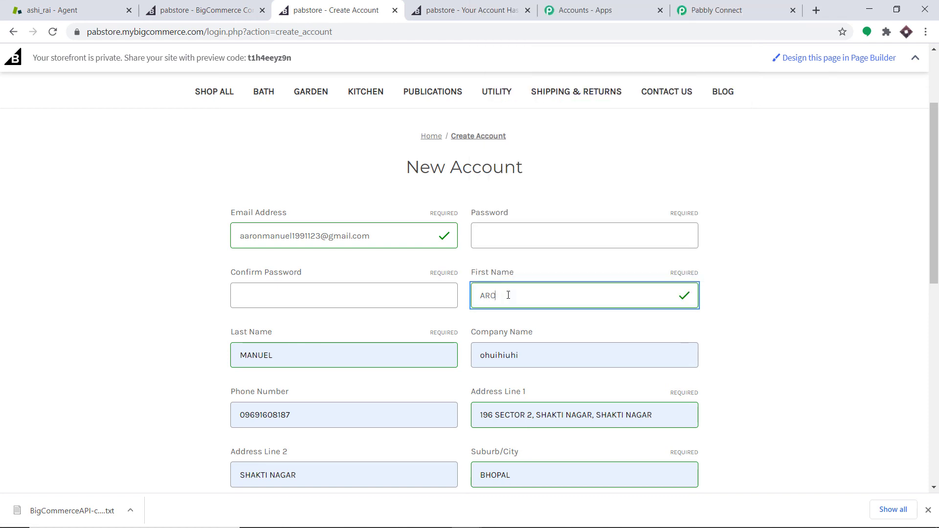
text(N)
Enter the account password and repeat it in the confirm password field
click(499, 240)
text(•)
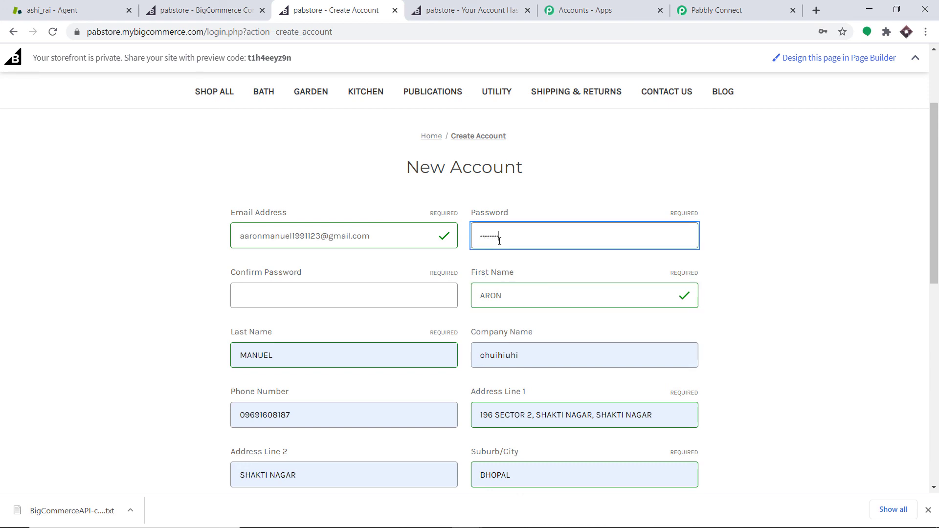
click(344, 290)
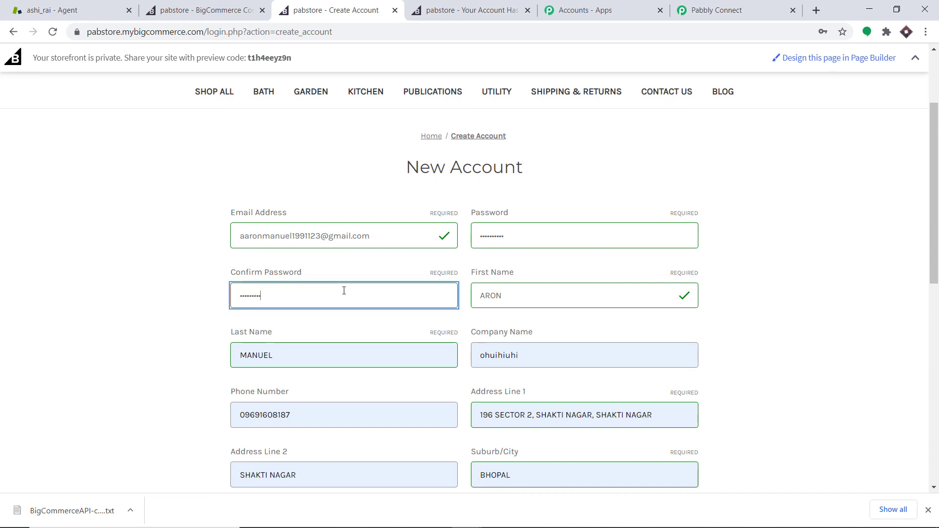
text(1)
Replace the customer's last name and set the company name to Apple
double_click(260, 353)
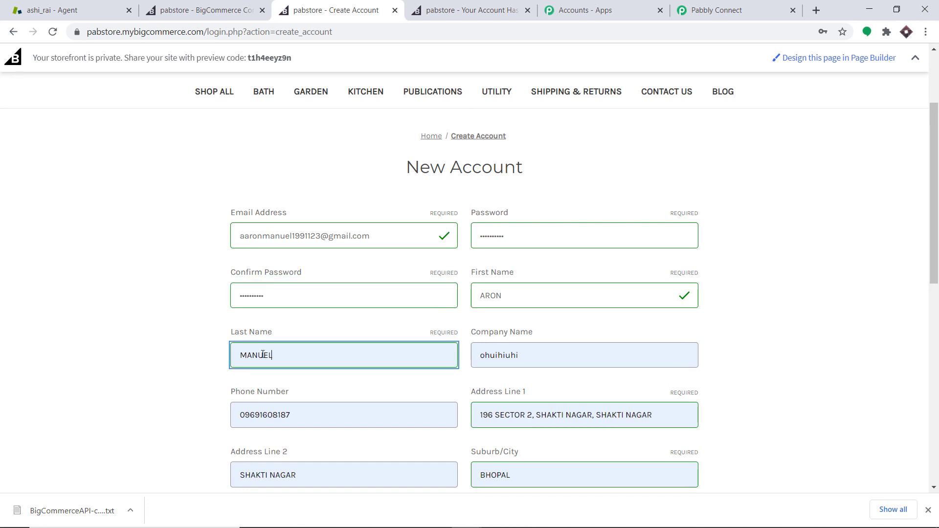
key(BackSpace)
text(Rodger)
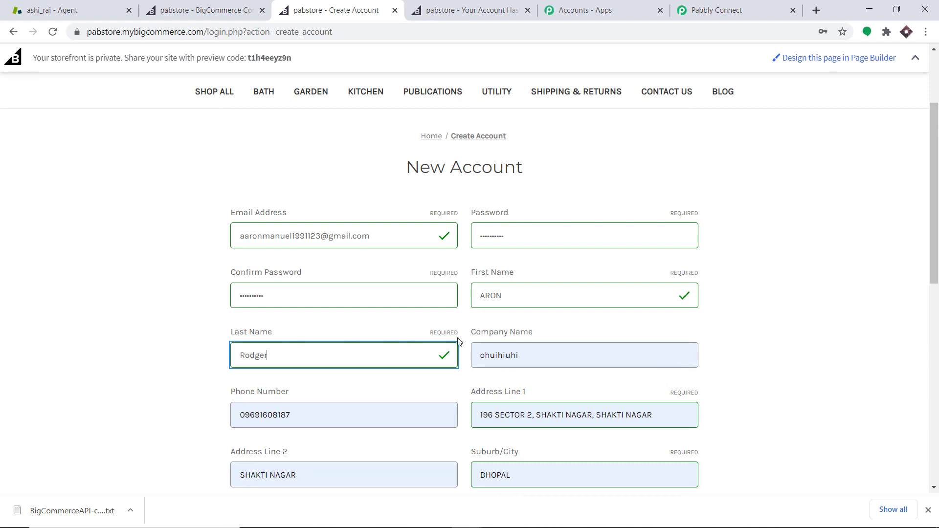
key(Tab)
key(BackSpace)
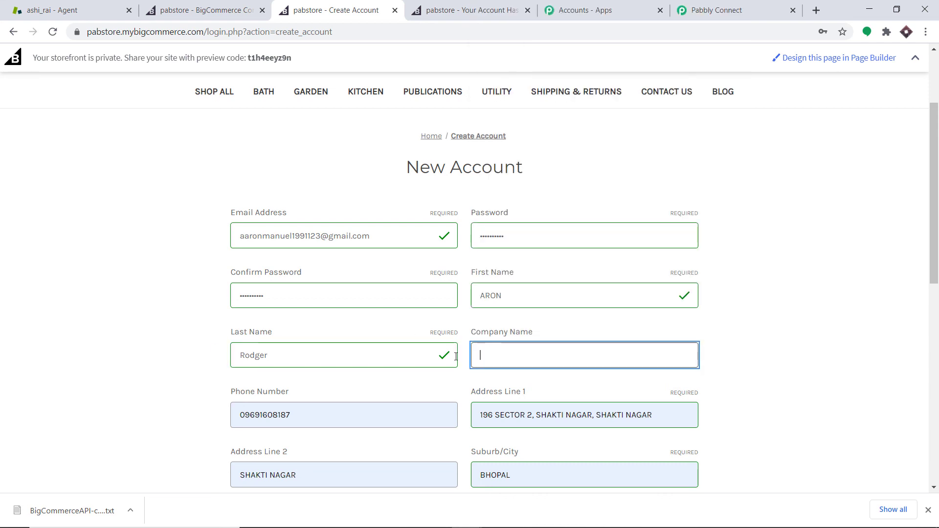
text(Apple)
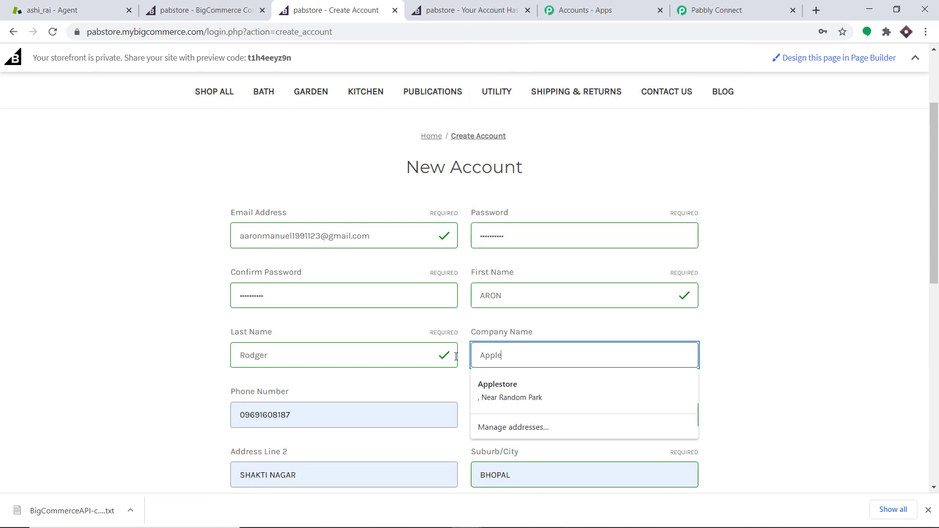
Tick the reCAPTCHA box, create the customer account, and dismiss the browser's save-password prompt
click(835, 307)
scroll(296, 218, down, 7)
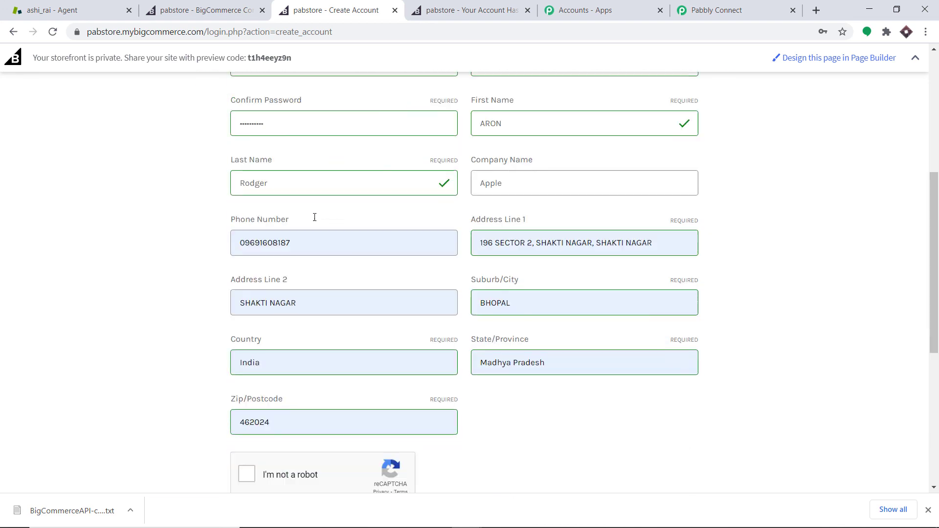
click(246, 279)
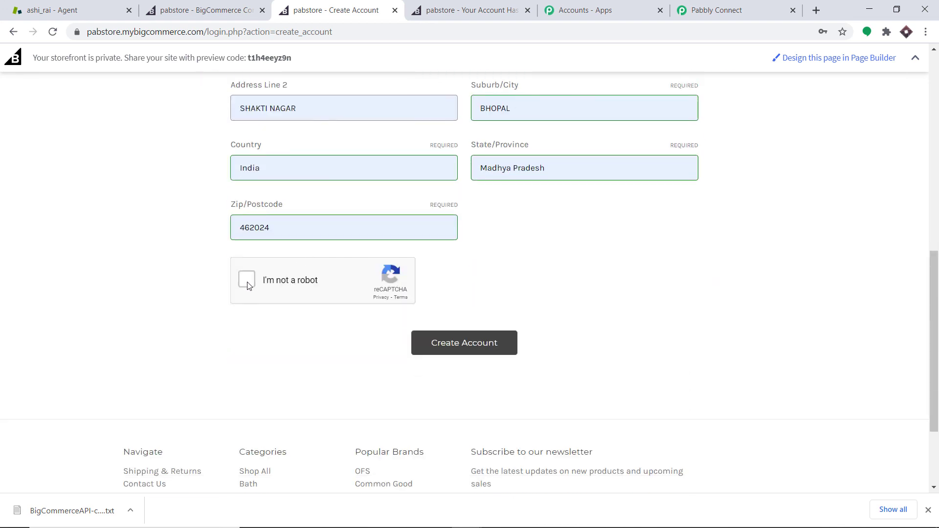
click(456, 349)
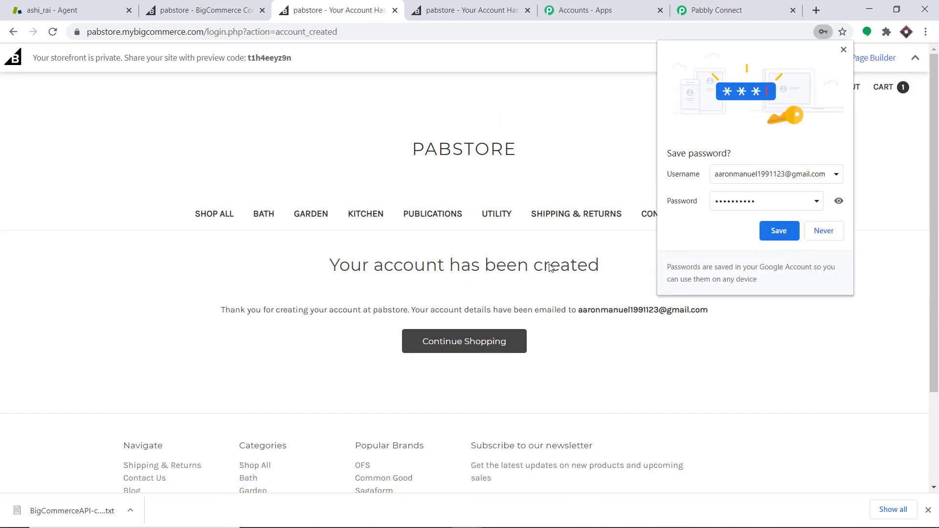
click(844, 49)
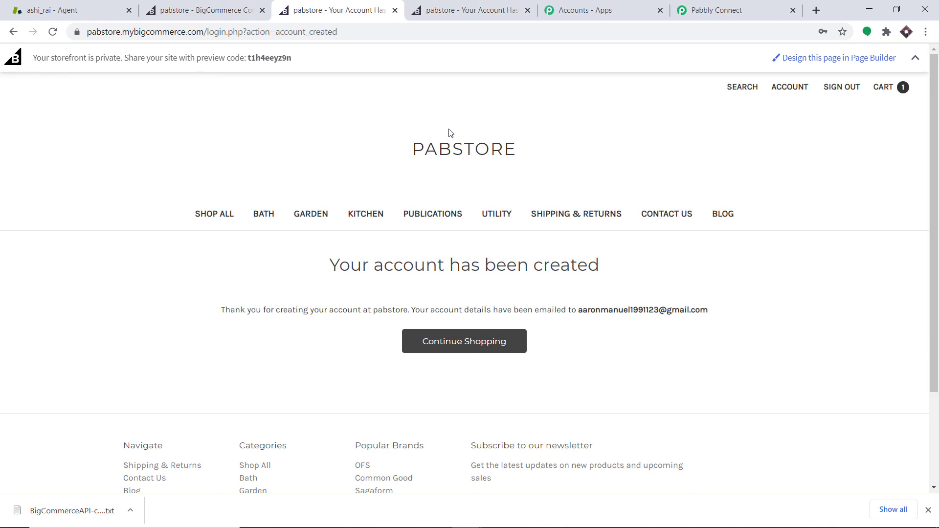
Reload the Zendesk People list and scroll through it to check for the newly registered customer
click(77, 7)
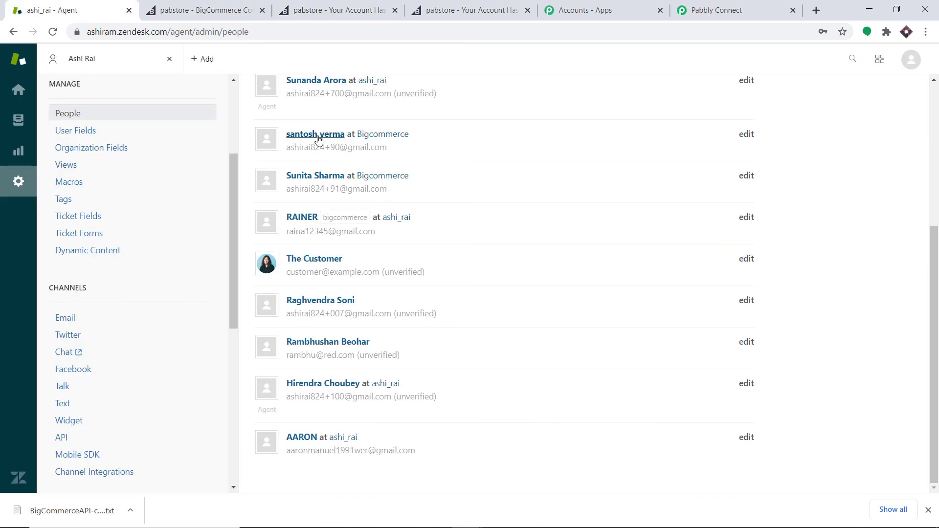
scroll(318, 141, up, 4)
click(53, 31)
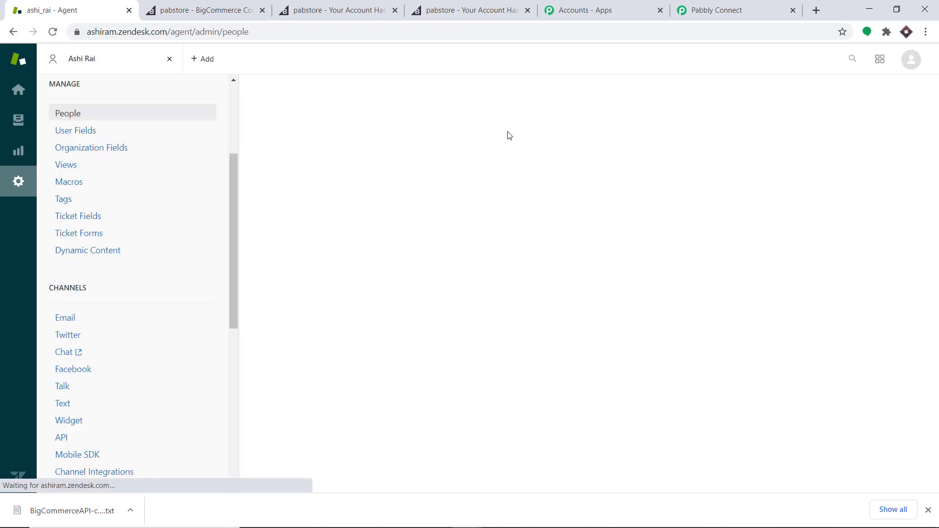
scroll(517, 161, down, 1)
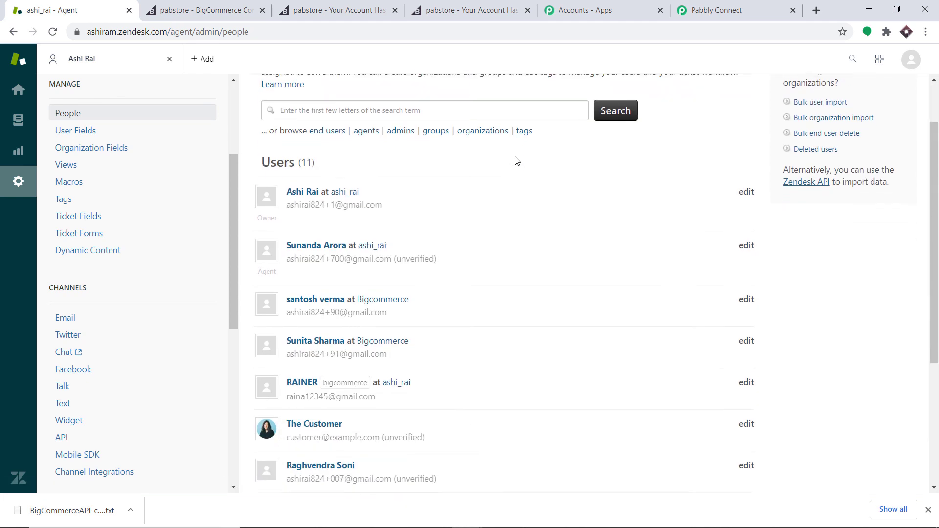
scroll(518, 161, down, 4)
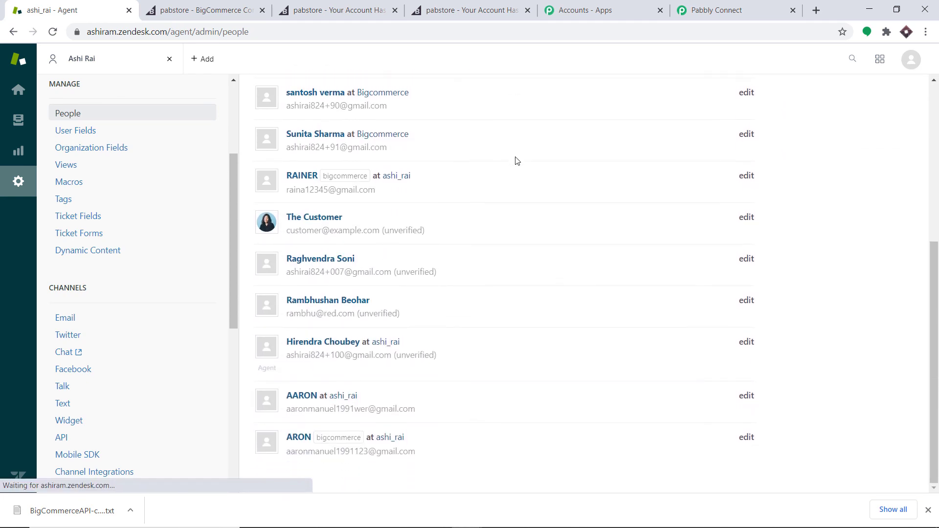